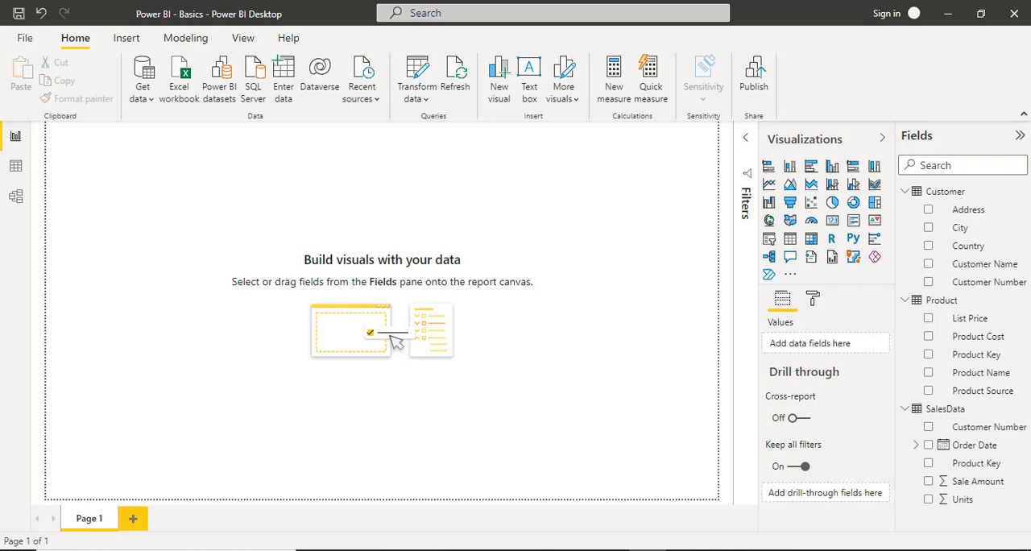
Collapse the field lists of the Customer, Product and SalesData tables.
{"action": "left_click", "coordinate": [904, 191]}
{"action": "left_click", "coordinate": [904, 210]}
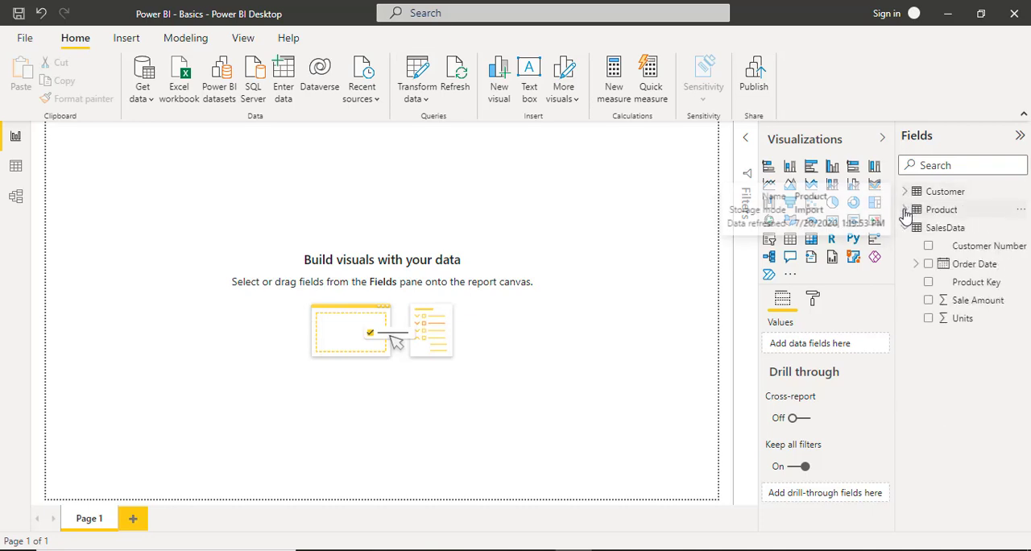
{"action": "left_click", "coordinate": [904, 228]}
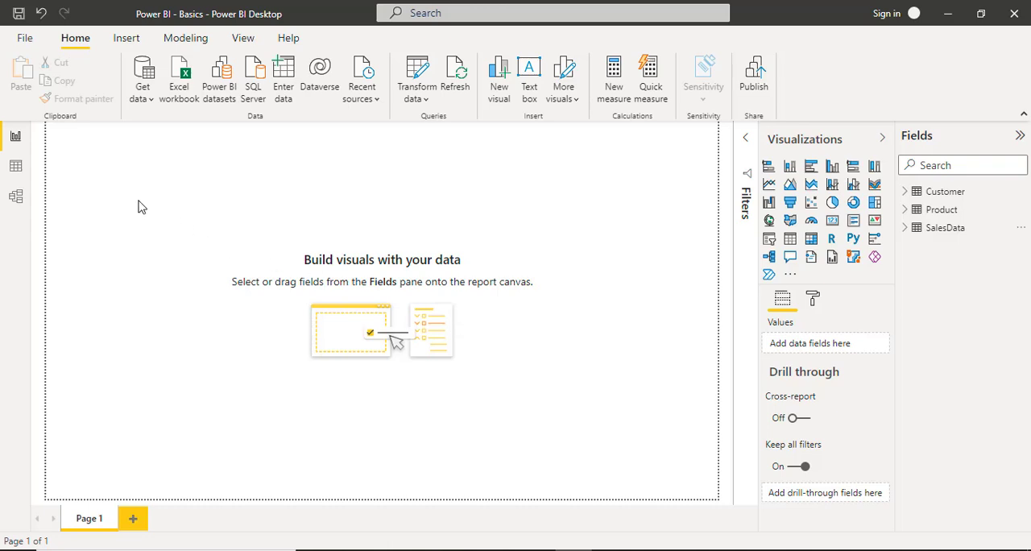
Examine the Customer and Product table data and the relationships in the data model, and return to the report canvas.
{"action": "left_click", "coordinate": [15, 169]}
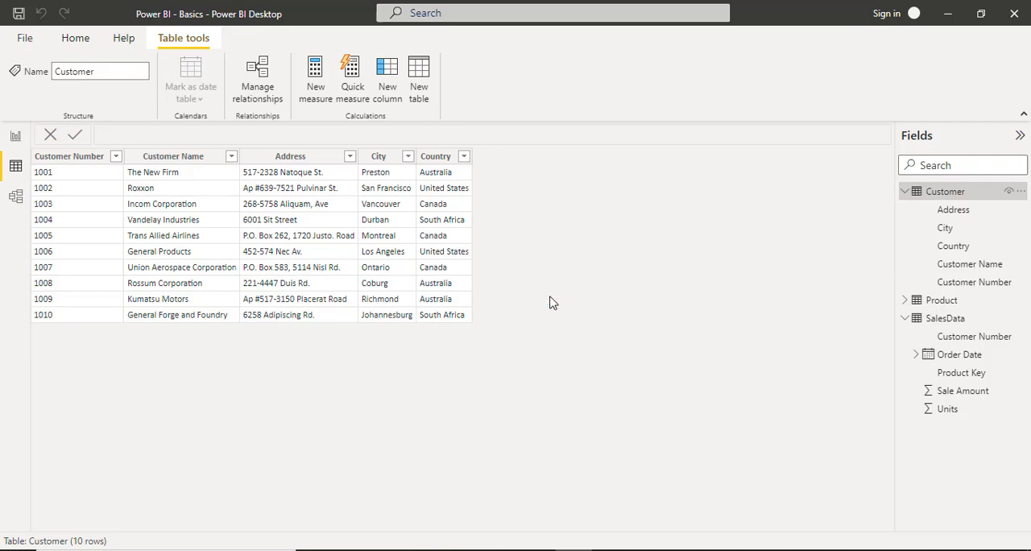
{"action": "left_click", "coordinate": [940, 300]}
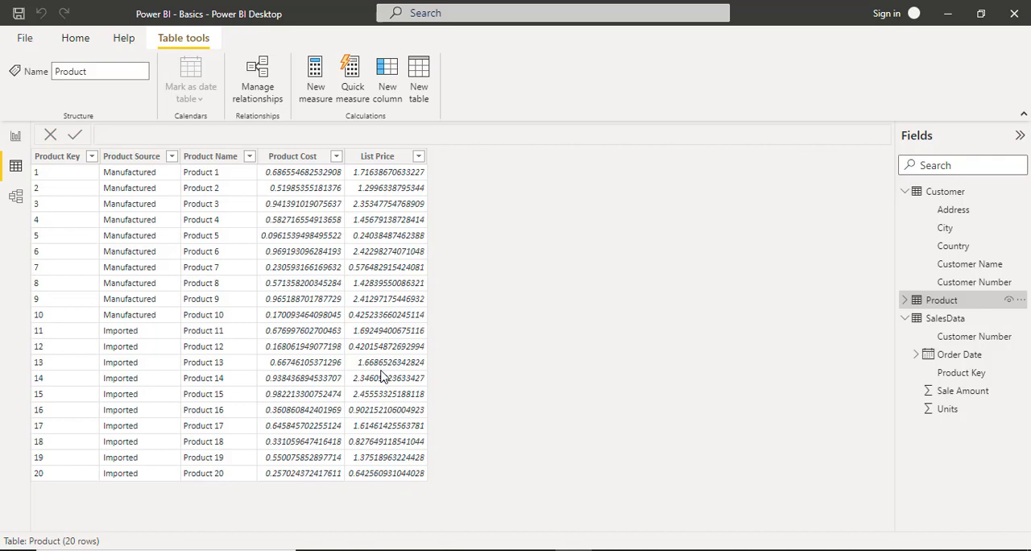
{"action": "left_click", "coordinate": [15, 196]}
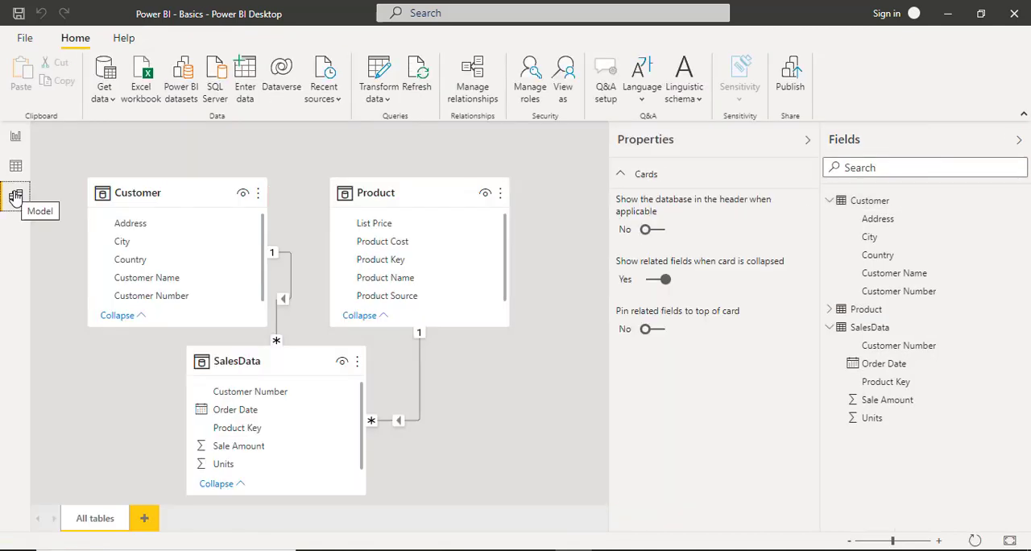
{"action": "left_click", "coordinate": [18, 138]}
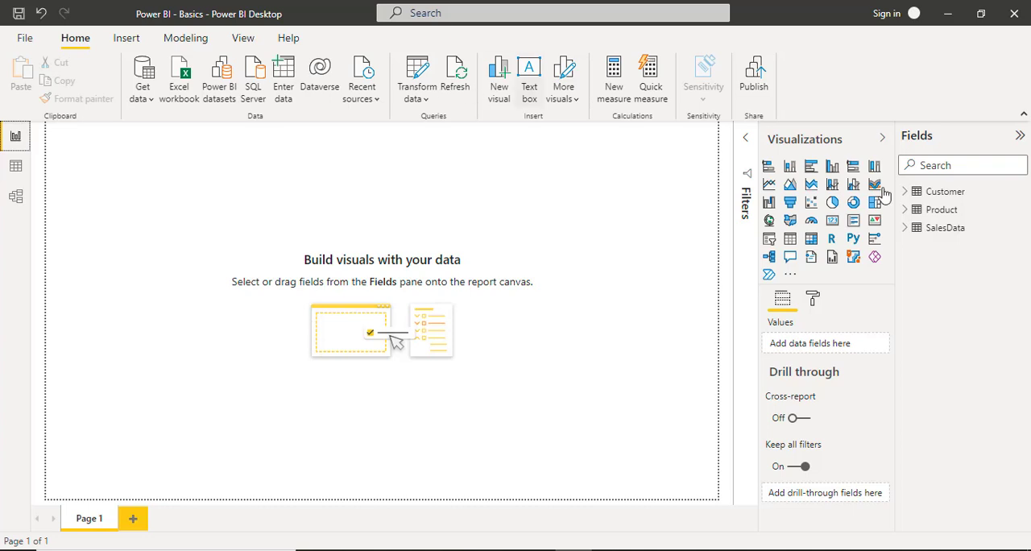
Build a table visual on the canvas with Product Name from Product and Sale Amount from SalesData.
{"action": "left_click", "coordinate": [905, 211]}
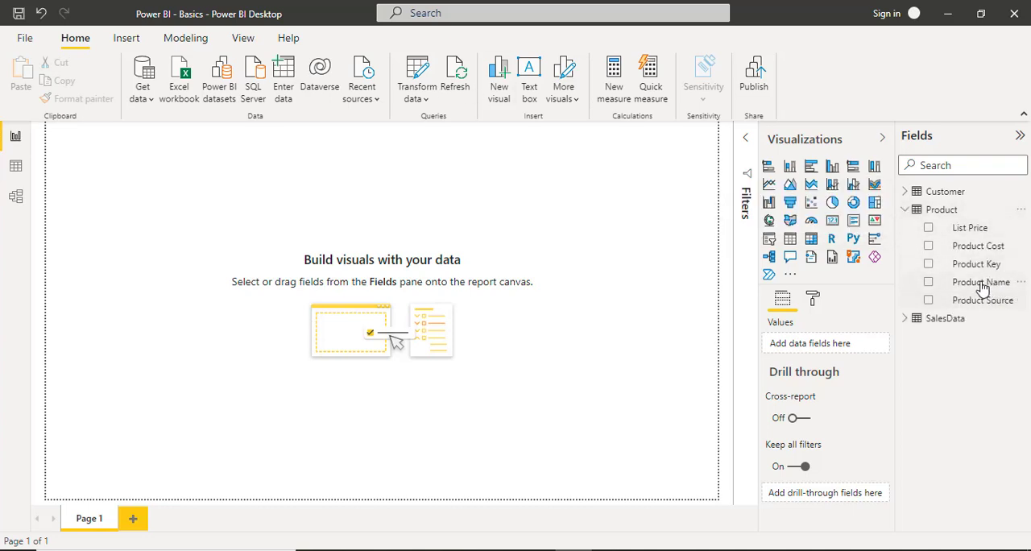
{"action": "left_click_drag", "start_coordinate": [984, 282], "coordinate": [190, 217]}
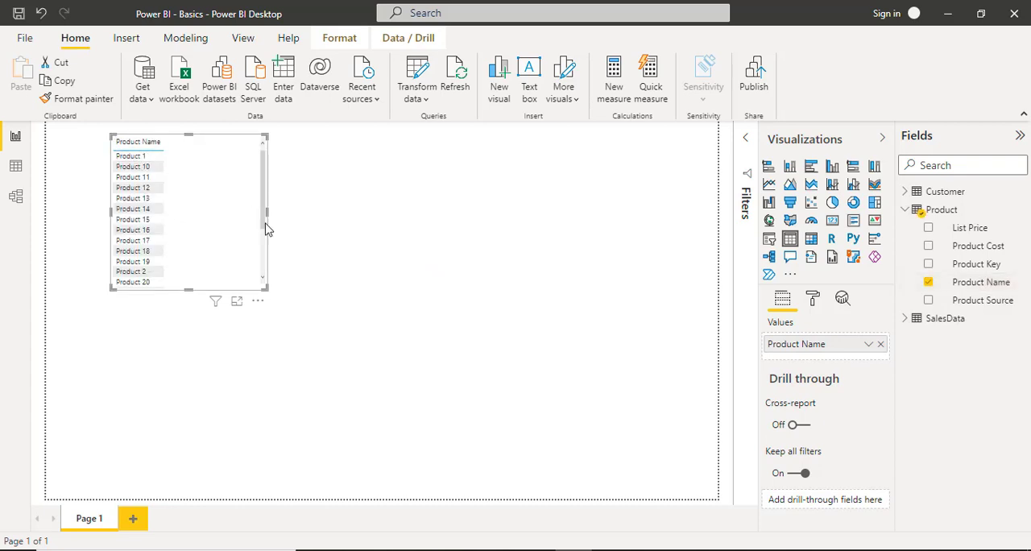
{"action": "left_click", "coordinate": [902, 321]}
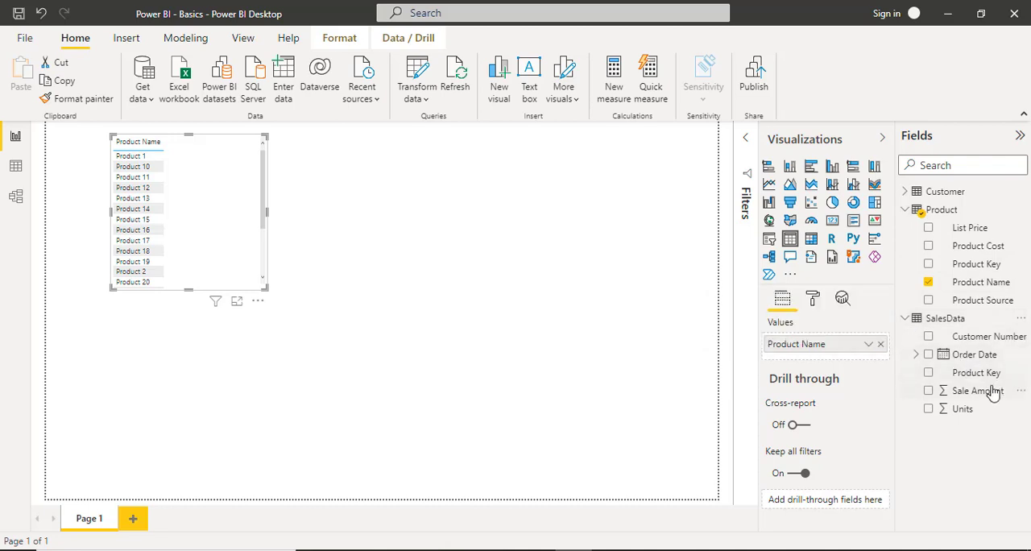
{"action": "left_click_drag", "start_coordinate": [990, 400], "coordinate": [230, 208]}
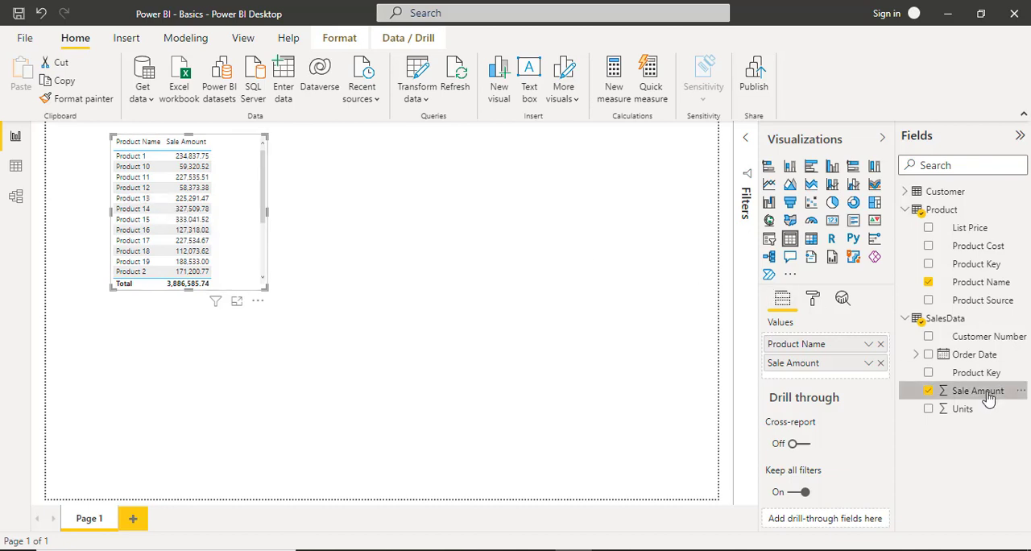
Add Sale Amount to the table a second time, aggregated as Average, and widen the visual to fit it.
{"action": "left_click_drag", "start_coordinate": [987, 397], "coordinate": [837, 383]}
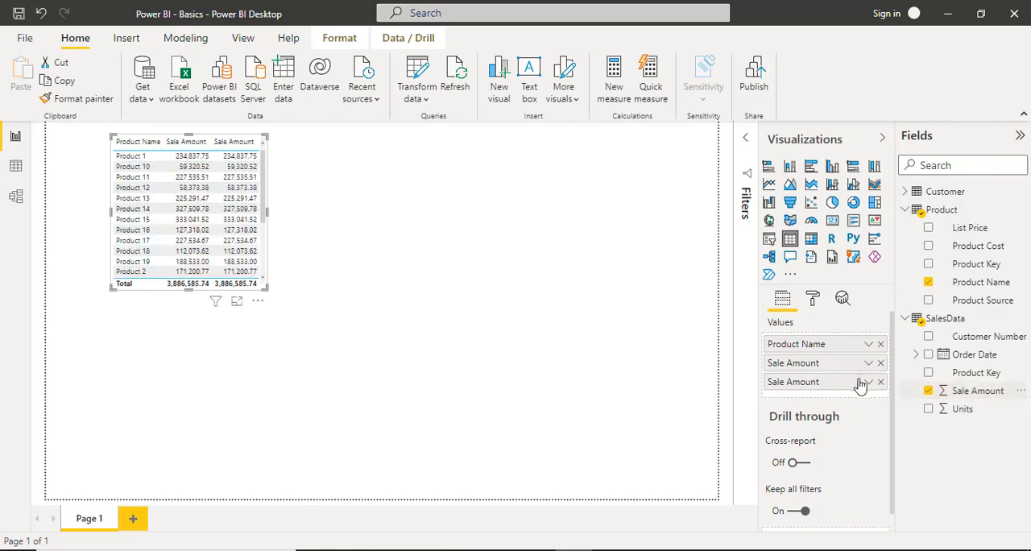
{"action": "left_click", "coordinate": [868, 382]}
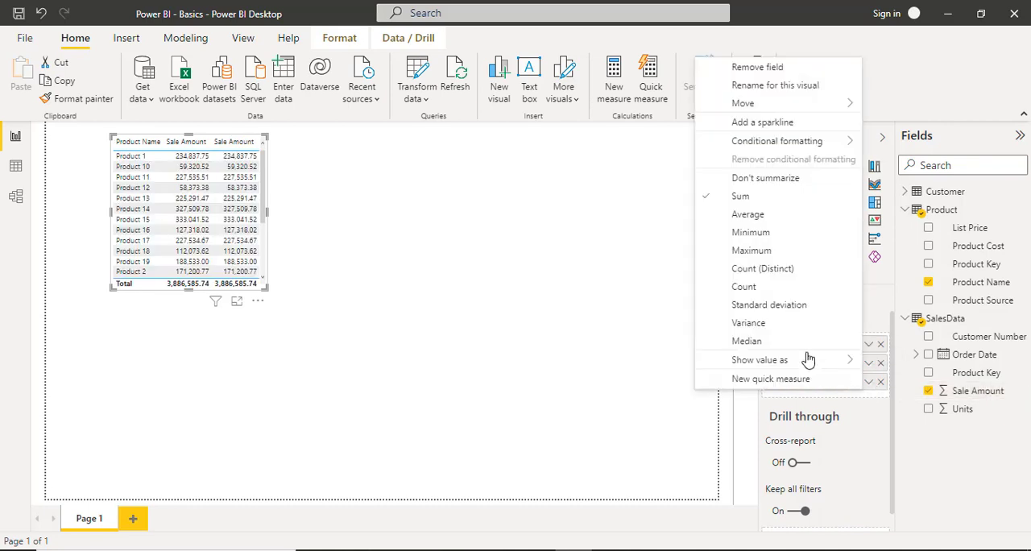
{"action": "left_click", "coordinate": [747, 214]}
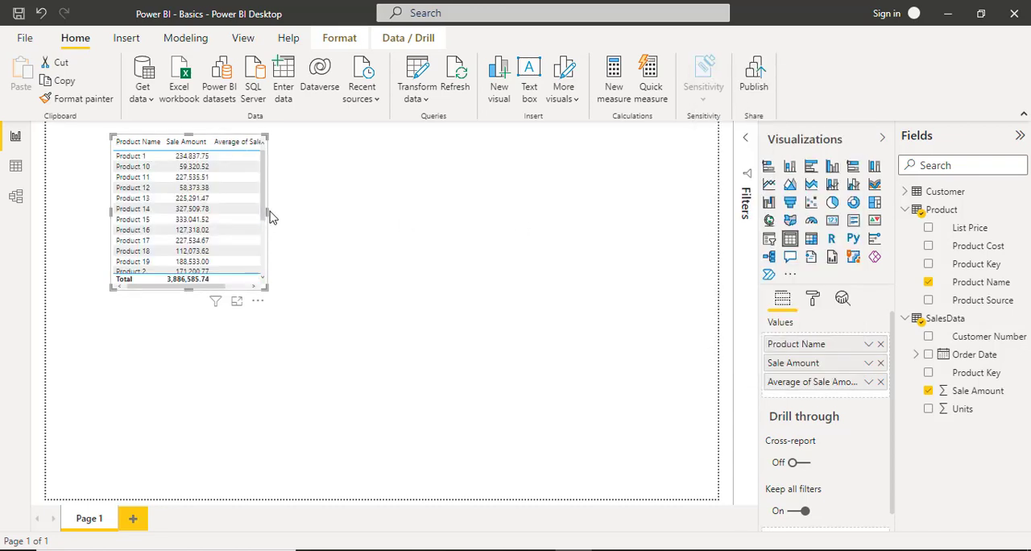
{"action": "left_click_drag", "start_coordinate": [268, 215], "coordinate": [339, 217]}
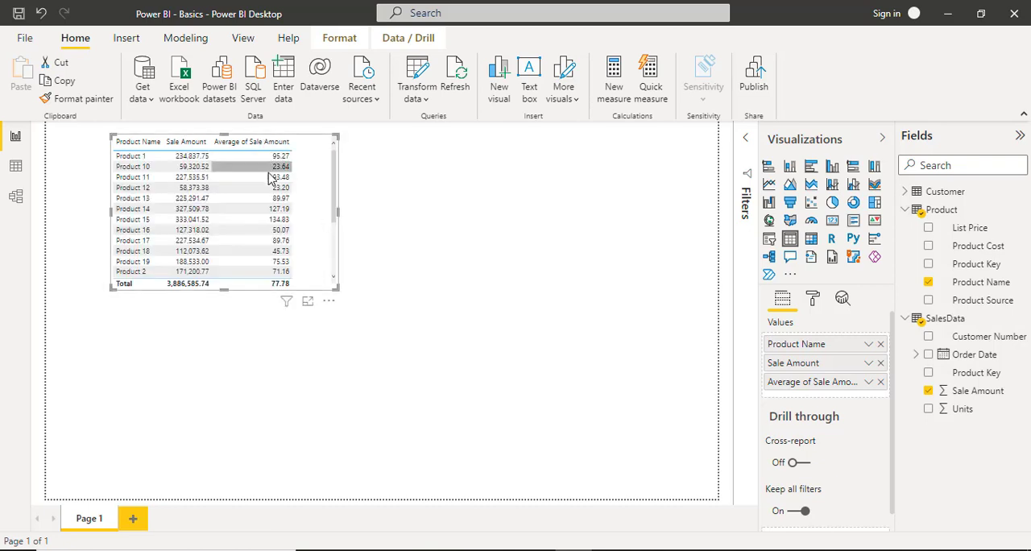
Show the second Sale Amount column as percent of grand total and change its aggregation to Sum.
{"action": "left_click", "coordinate": [869, 382]}
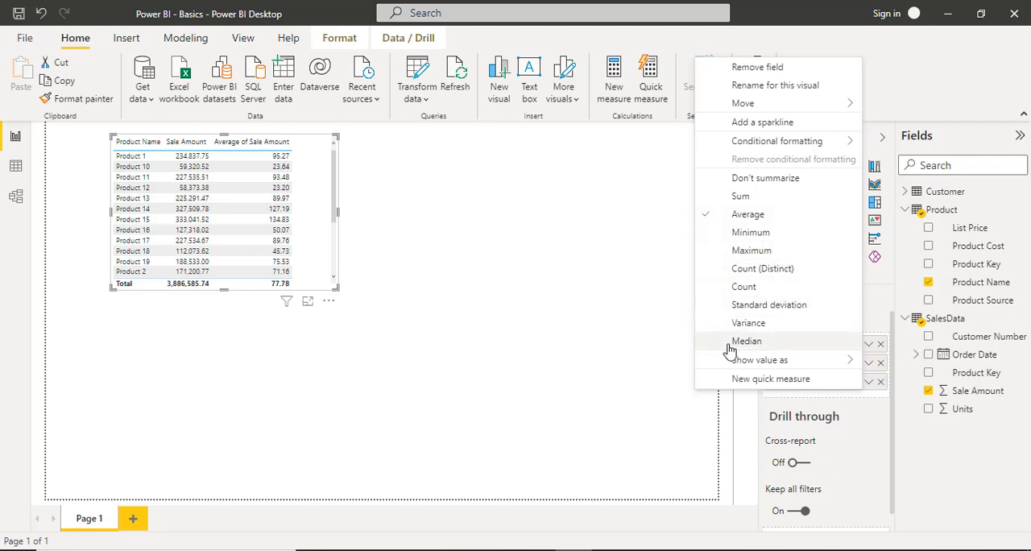
{"action": "mouse_move", "coordinate": [735, 360]}
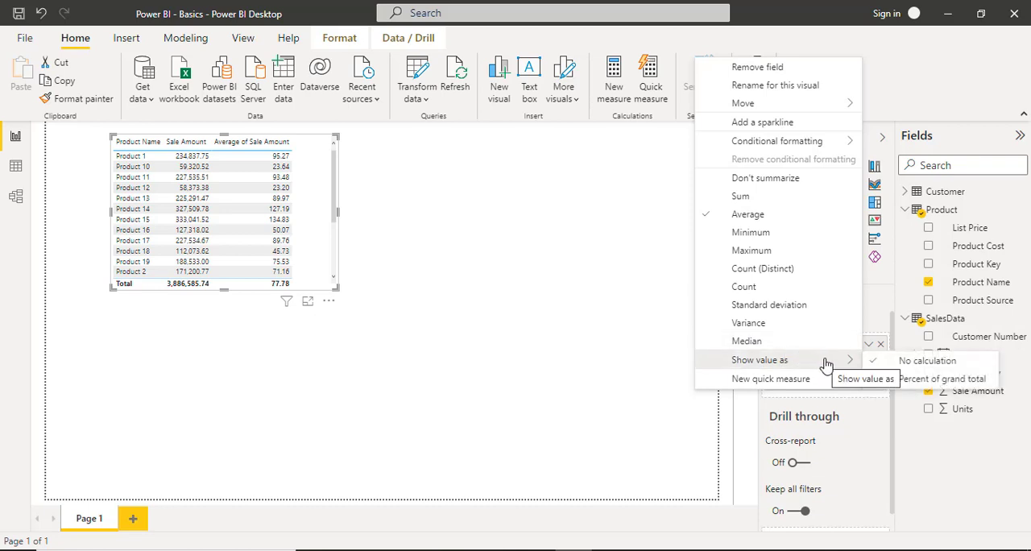
{"action": "left_click", "coordinate": [912, 383]}
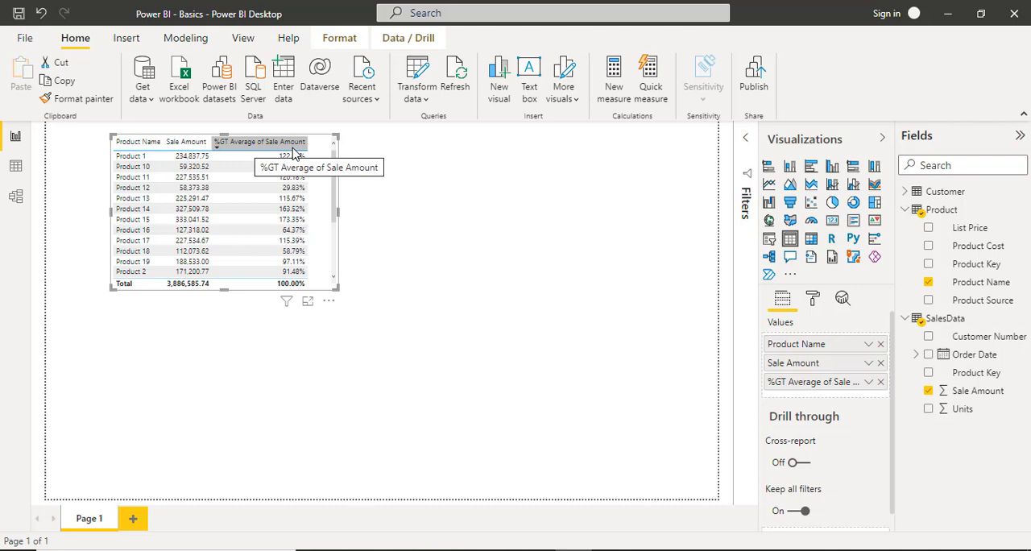
{"action": "left_click", "coordinate": [869, 383]}
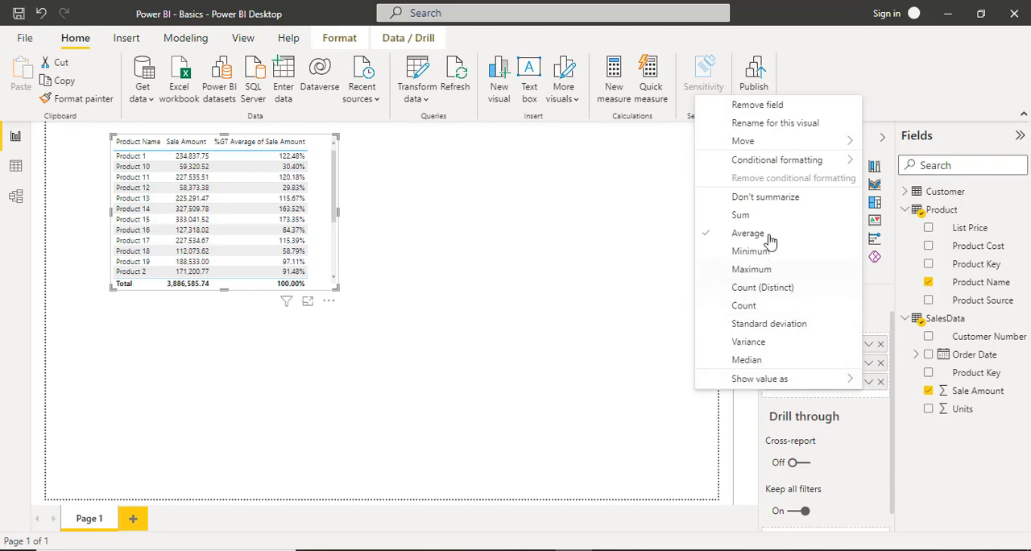
{"action": "left_click", "coordinate": [738, 216]}
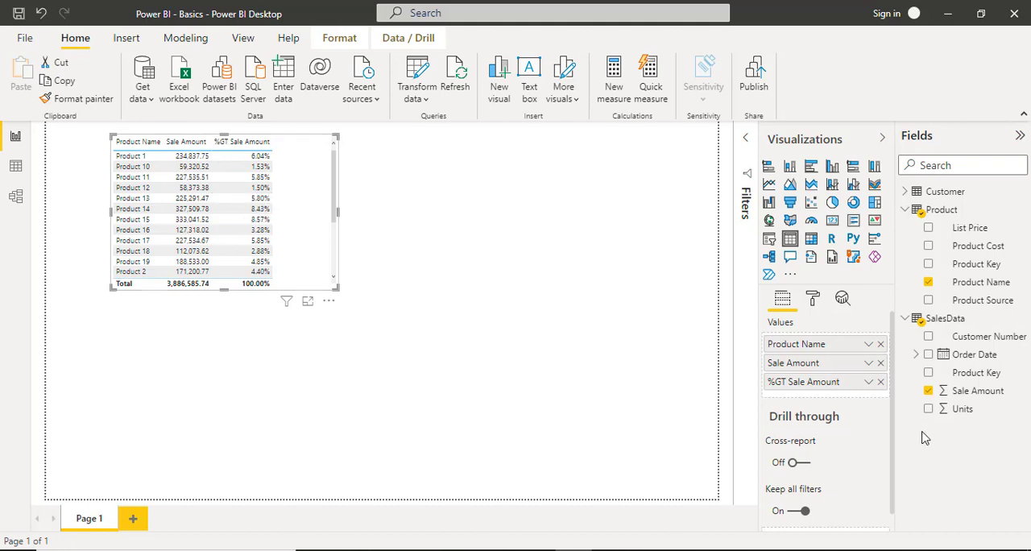
Remove both Sale Amount columns from the table visual, trying Don't summarize on the remaining one before removing it.
{"action": "left_click", "coordinate": [880, 381]}
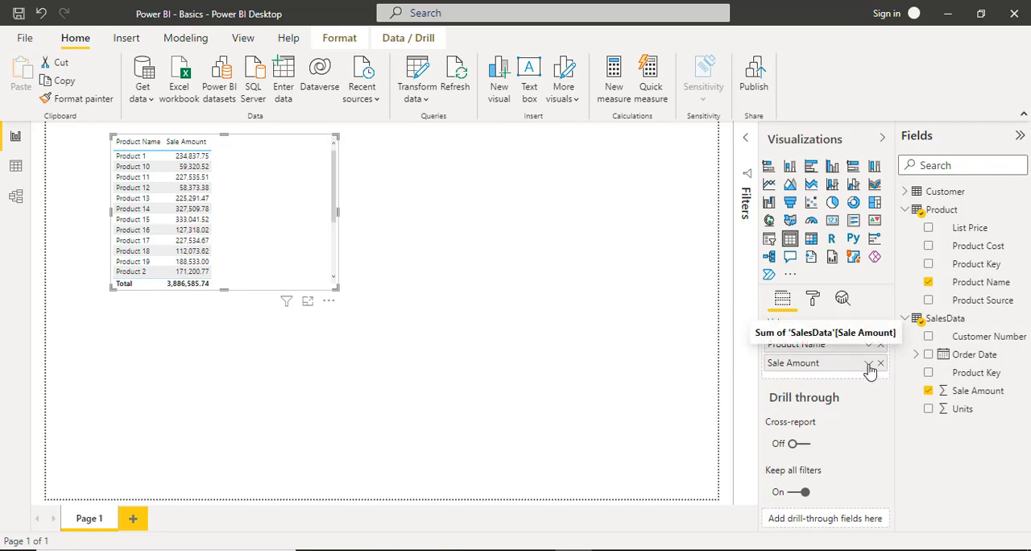
{"action": "left_click", "coordinate": [868, 364]}
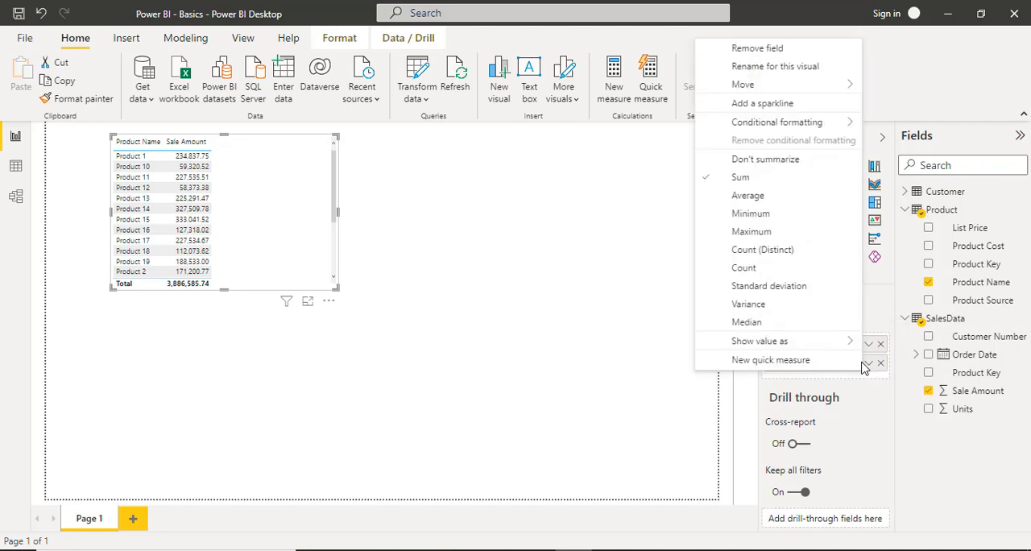
{"action": "left_click", "coordinate": [742, 166]}
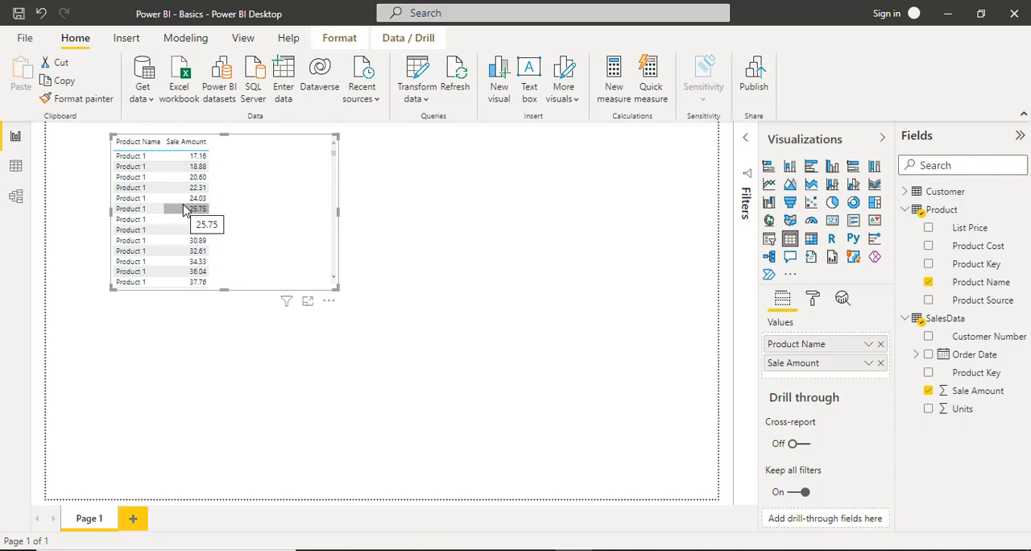
{"action": "left_click", "coordinate": [880, 363]}
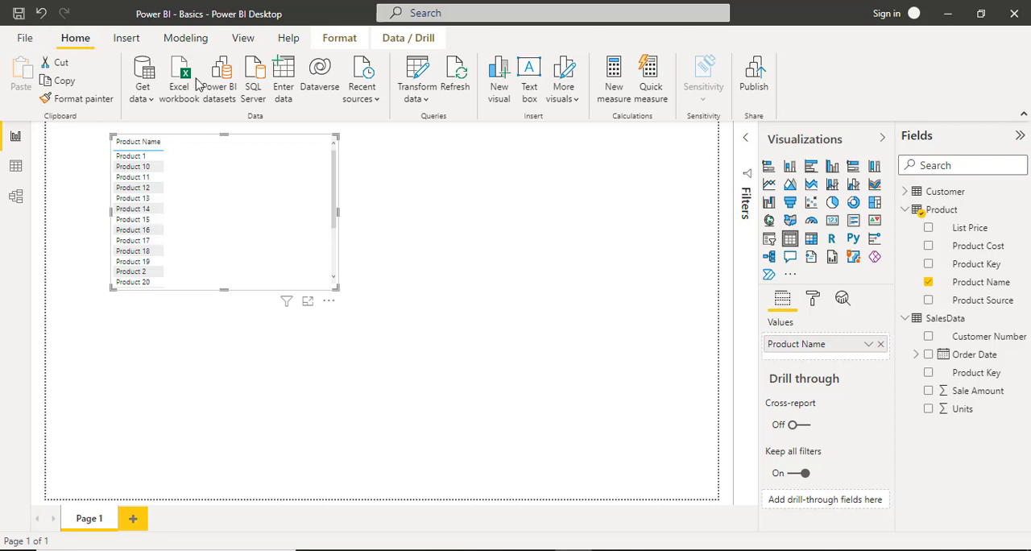
Create a new measure named Total Sales and start its formula with the SUM function.
{"action": "left_click", "coordinate": [614, 83]}
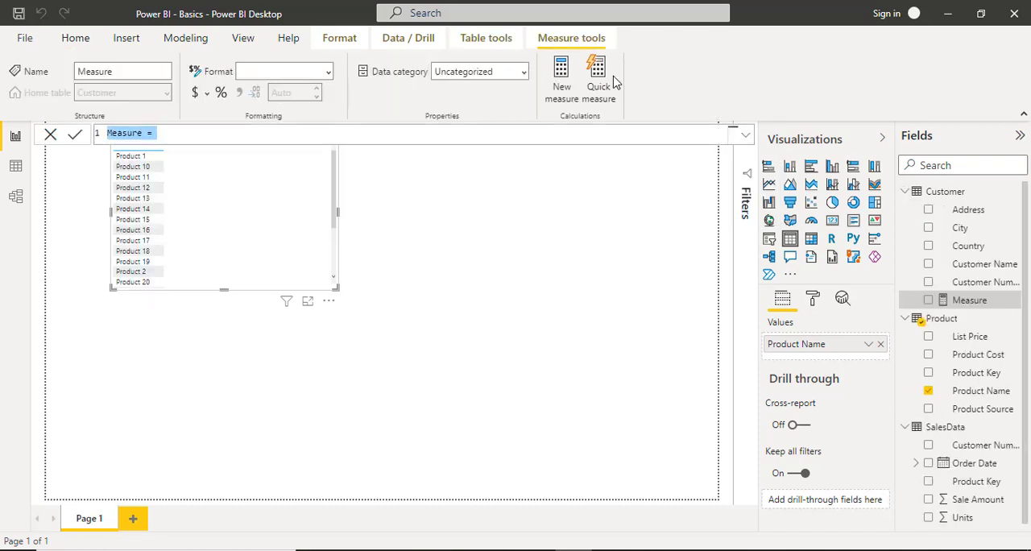
{"action": "left_click", "coordinate": [158, 133]}
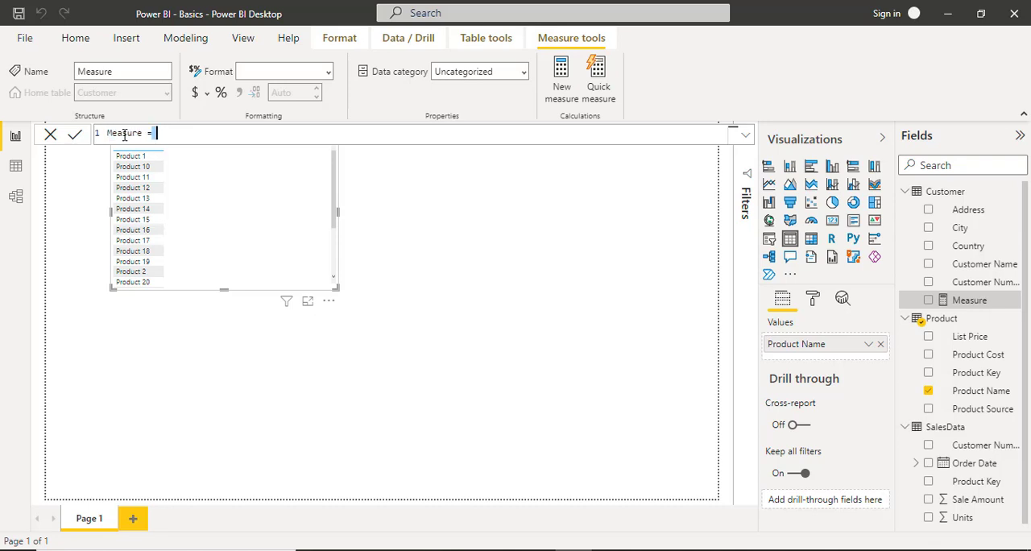
{"action": "key", "text": "ctrl+a"}
{"action": "type", "text": "Total Sales ="}
{"action": "type", "text": "sum"}
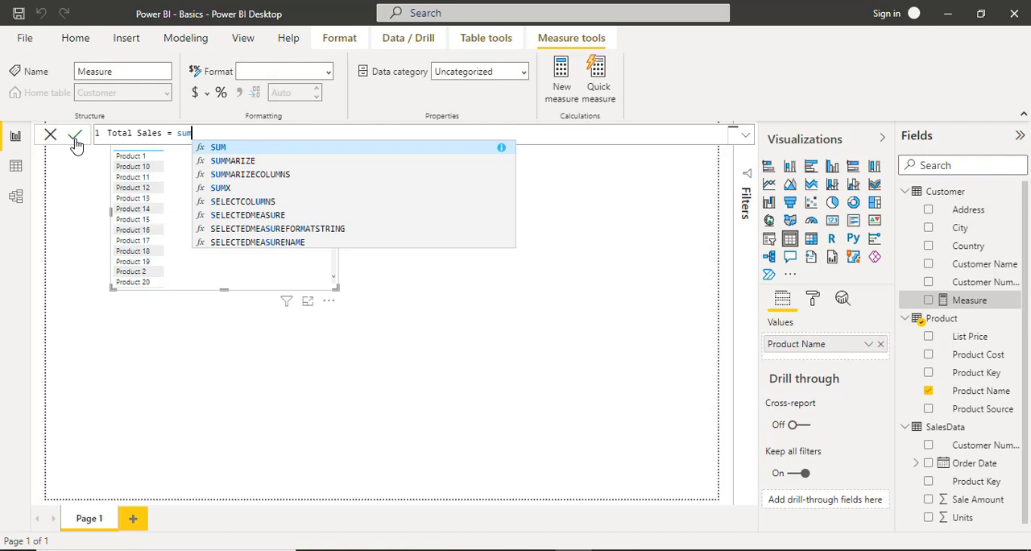
{"action": "key", "text": "Tab"}
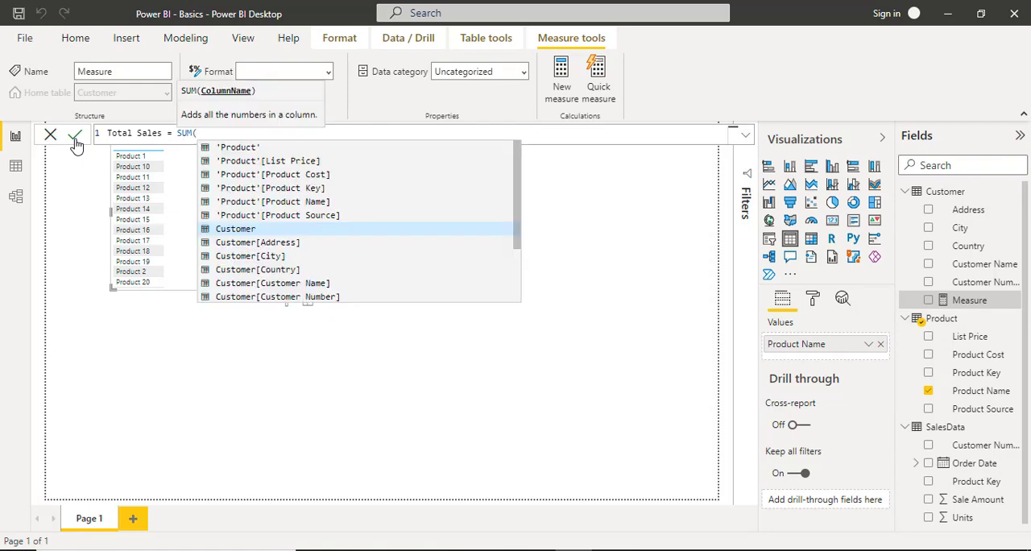
Try adding SalesData[Sale Amount] as the SUM argument and select the partly erased reference for replacement.
{"action": "type", "text": "sales"}
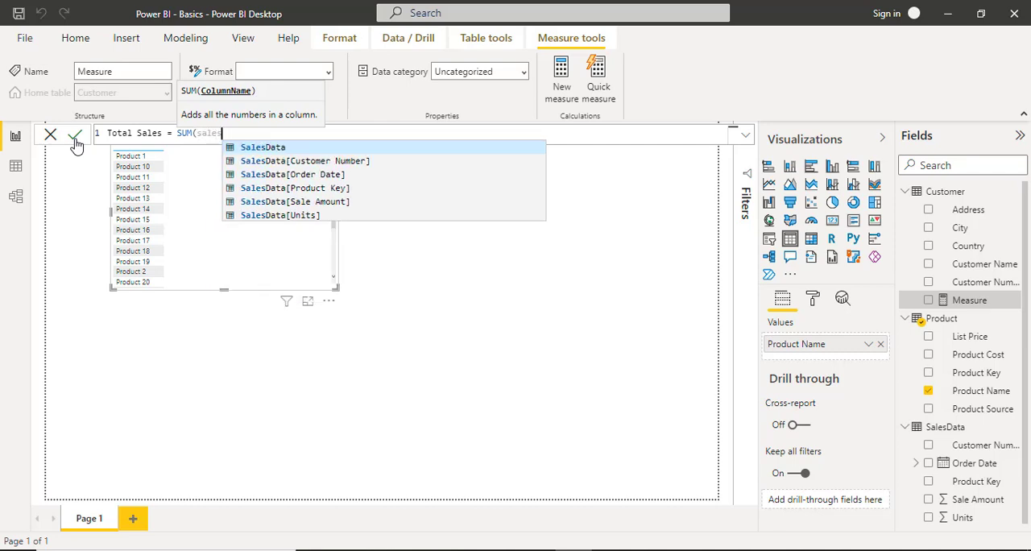
{"action": "key", "text": "Escape"}
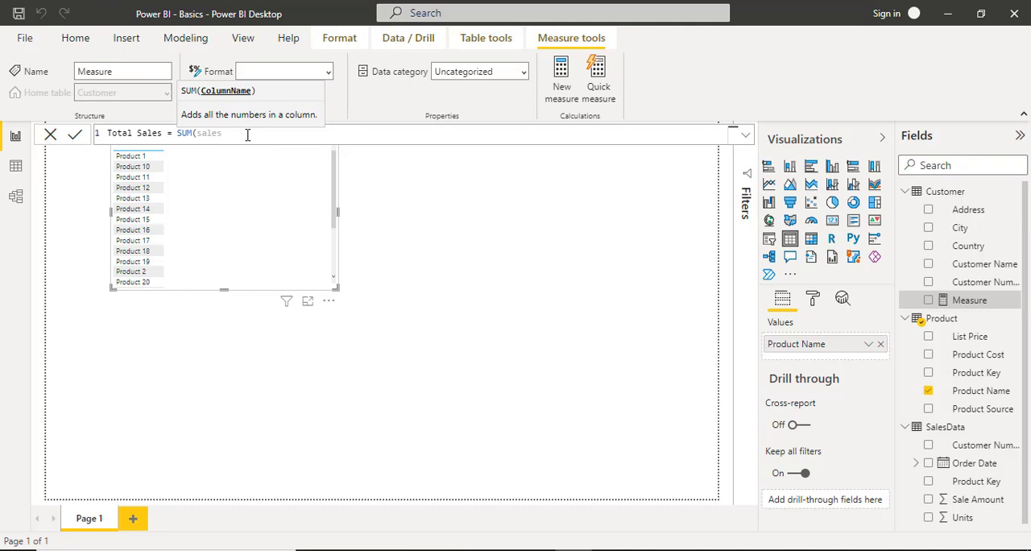
{"action": "type", "text": "da"}
{"action": "key", "text": "Down"}
{"action": "key", "text": "Down"}
{"action": "key", "text": "Down"}
{"action": "key", "text": "Down"}
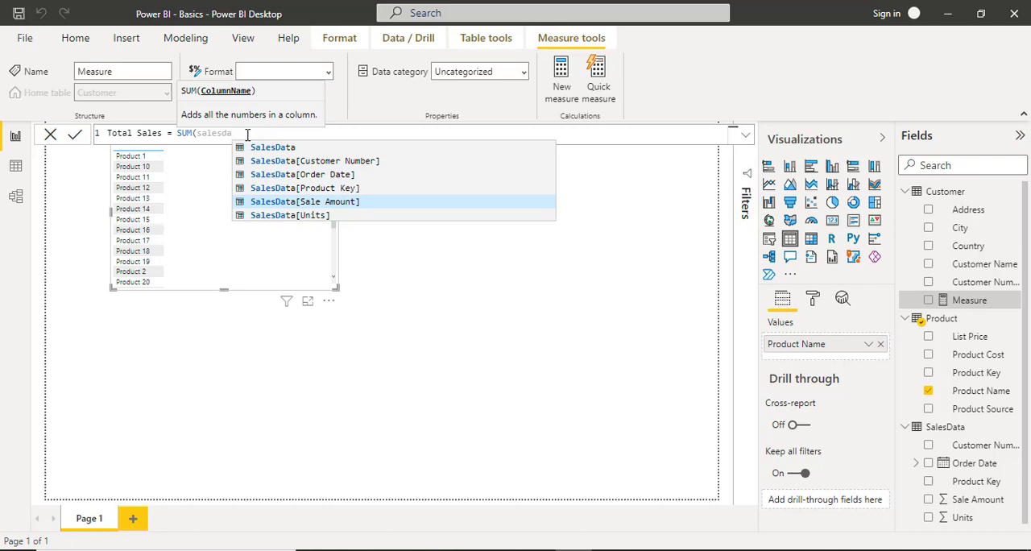
{"action": "left_click", "coordinate": [303, 206]}
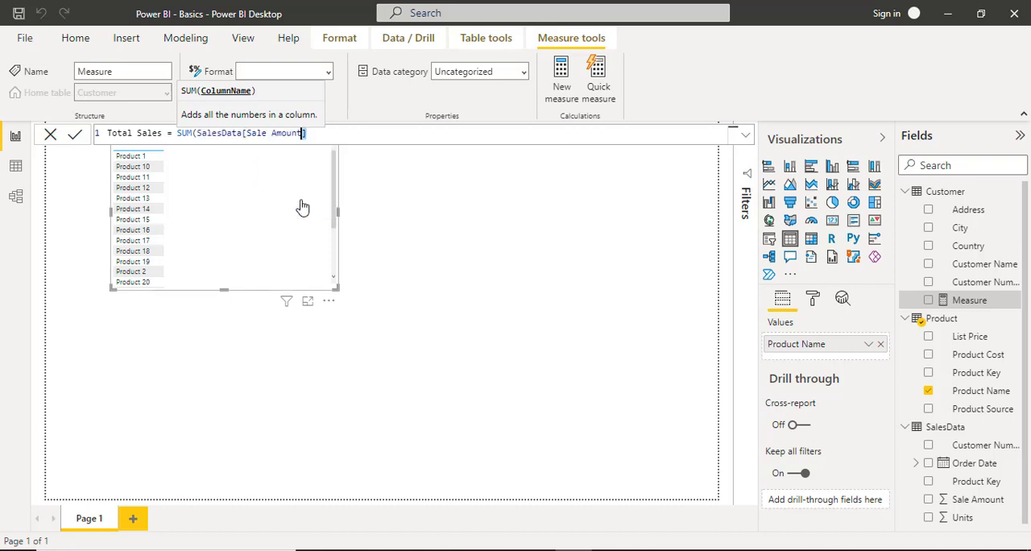
{"action": "key", "text": "ctrl+shift+Left"}
{"action": "key", "text": "ctrl+shift+Left"}
{"action": "key", "text": "BackSpace"}
{"action": "key", "text": "BackSpace"}
{"action": "key", "text": "ctrl+shift+Left"}
{"action": "key", "text": "ctrl+shift+Left"}
{"action": "key", "text": "ctrl+shift+Left"}
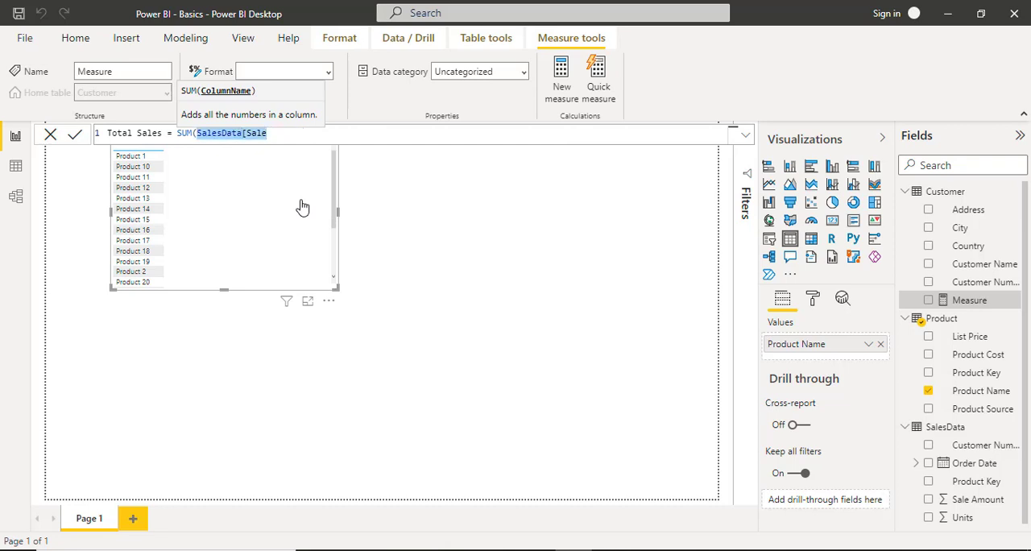
Enter SalesData[Sale Amount] as the SUM argument of the Total Sales measure, completing it from the suggested columns.
{"action": "type", "text": "salesdata"}
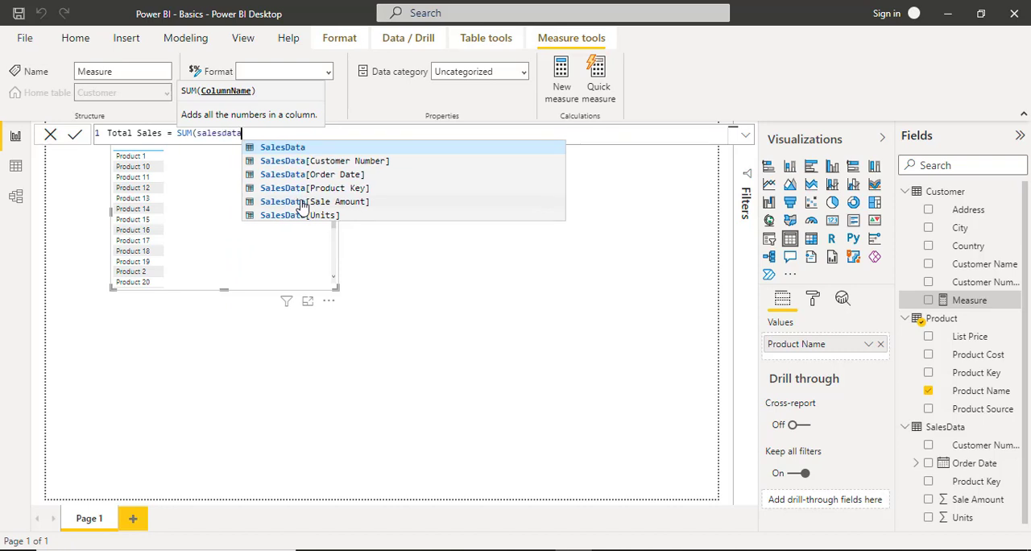
{"action": "key", "text": "Down"}
{"action": "key", "text": "Down"}
{"action": "key", "text": "Down"}
{"action": "key", "text": "Down"}
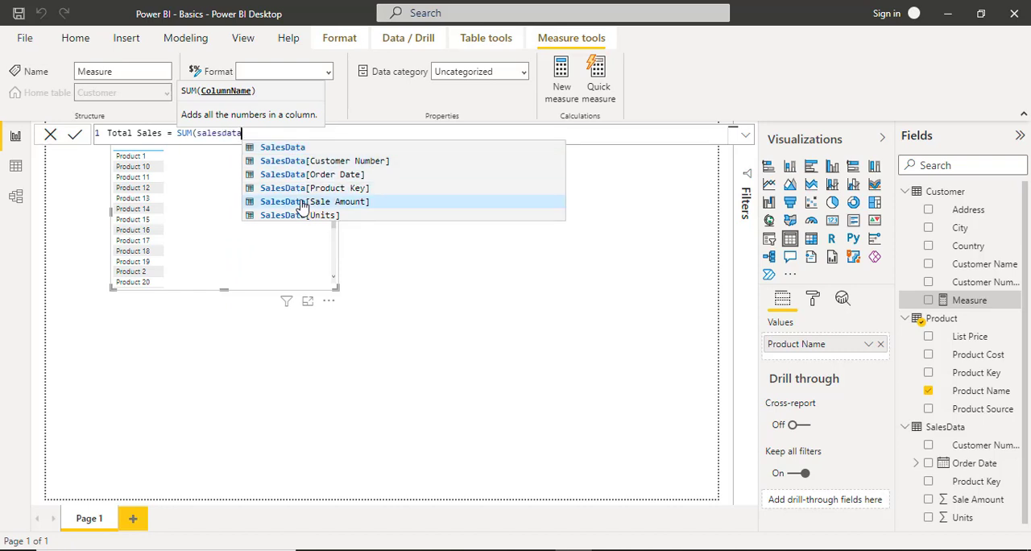
{"action": "key", "text": "Tab"}
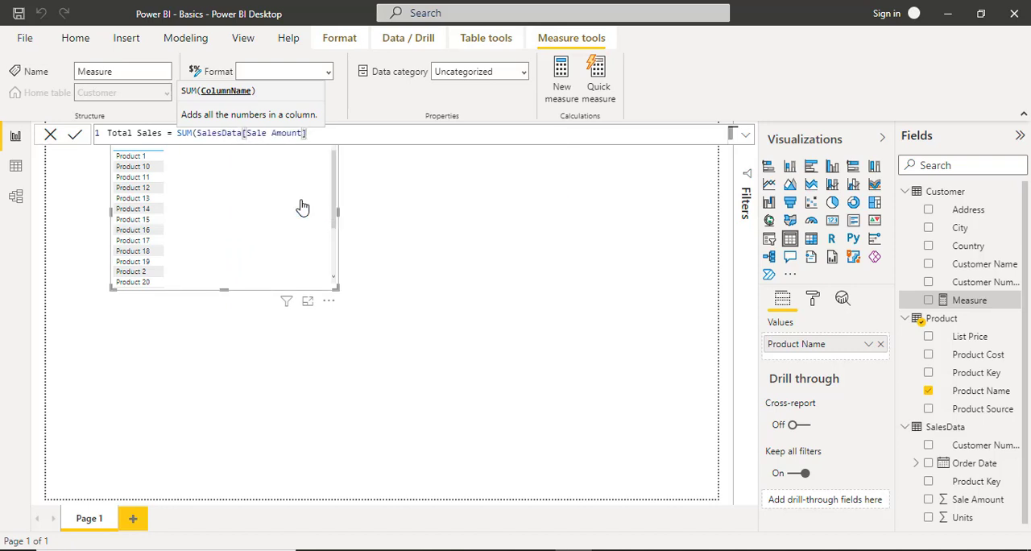
Close and commit the Total Sales formula and add the measure to the product table visual.
{"action": "type", "text": ")"}
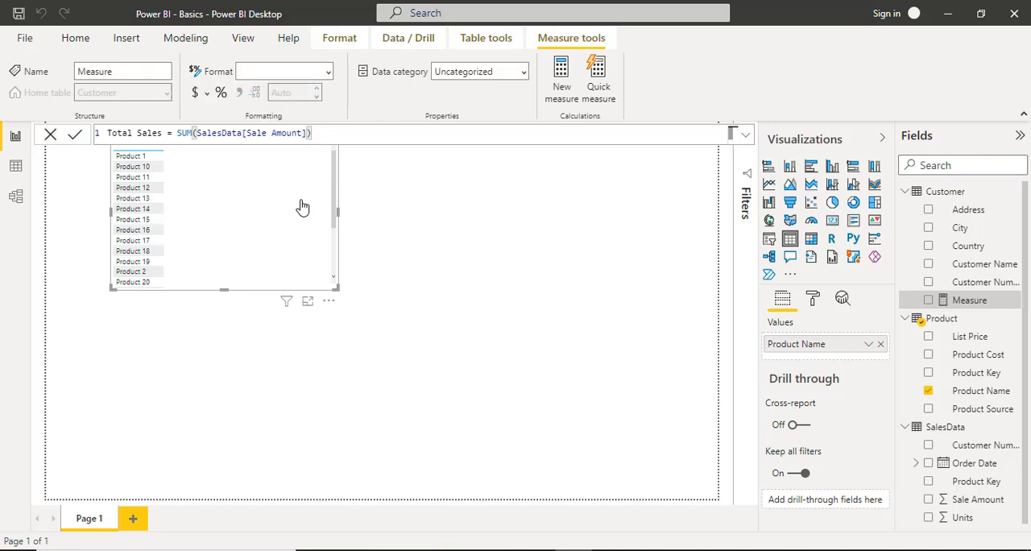
{"action": "key", "text": "Return"}
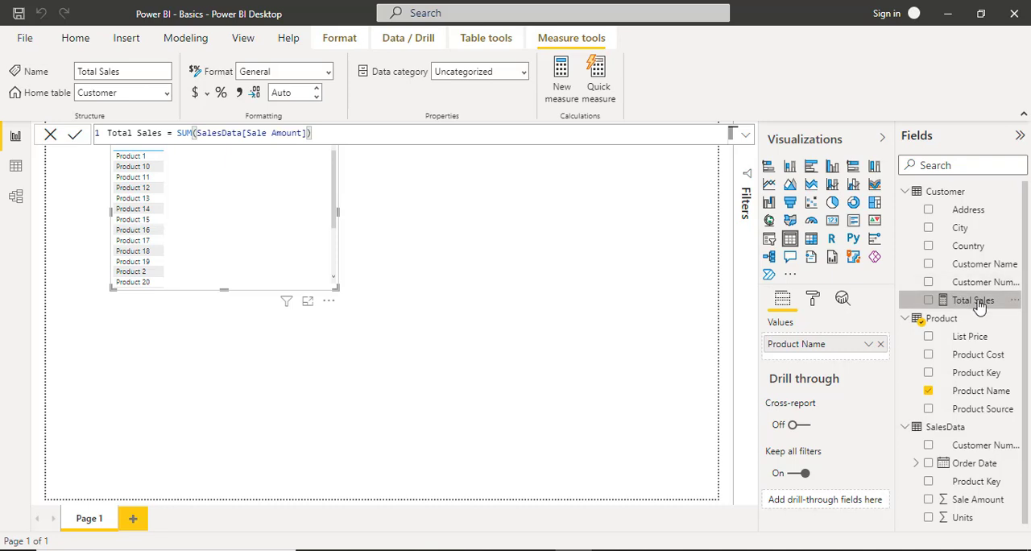
{"action": "left_click_drag", "start_coordinate": [978, 306], "coordinate": [824, 359]}
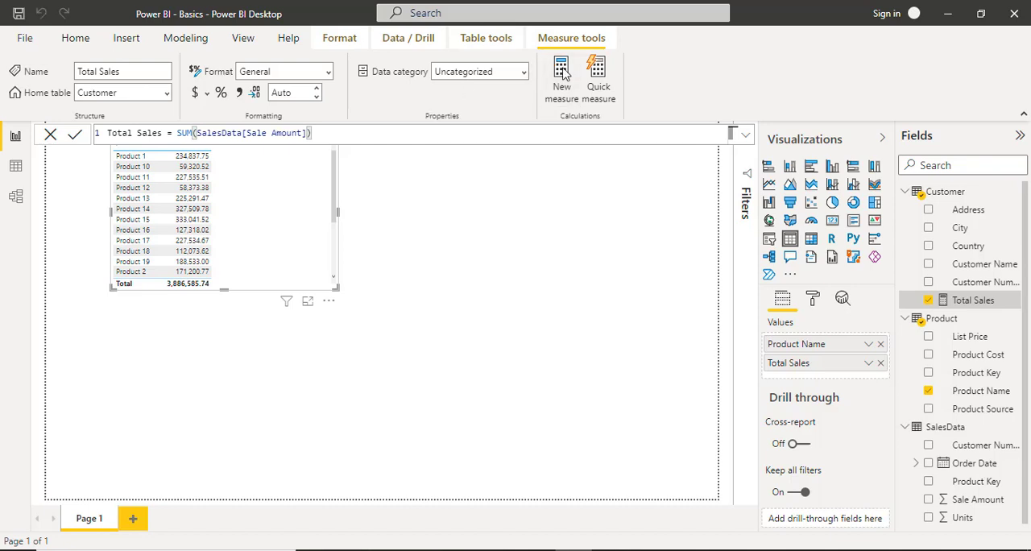
Create a new measure with the formula Min Sales = min(SalesData[Sale Amount]).
{"action": "left_click", "coordinate": [563, 71]}
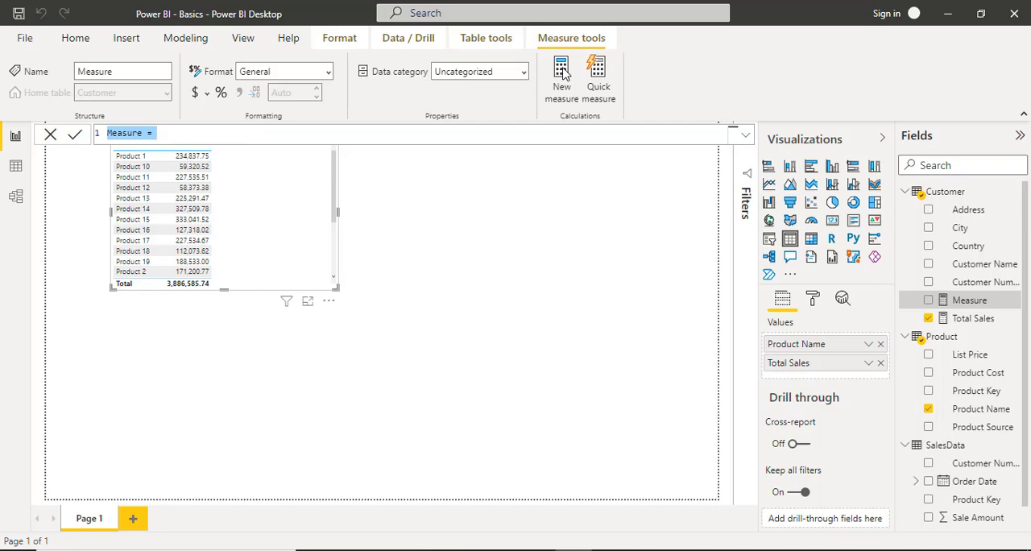
{"action": "type", "text": "Min Sales"}
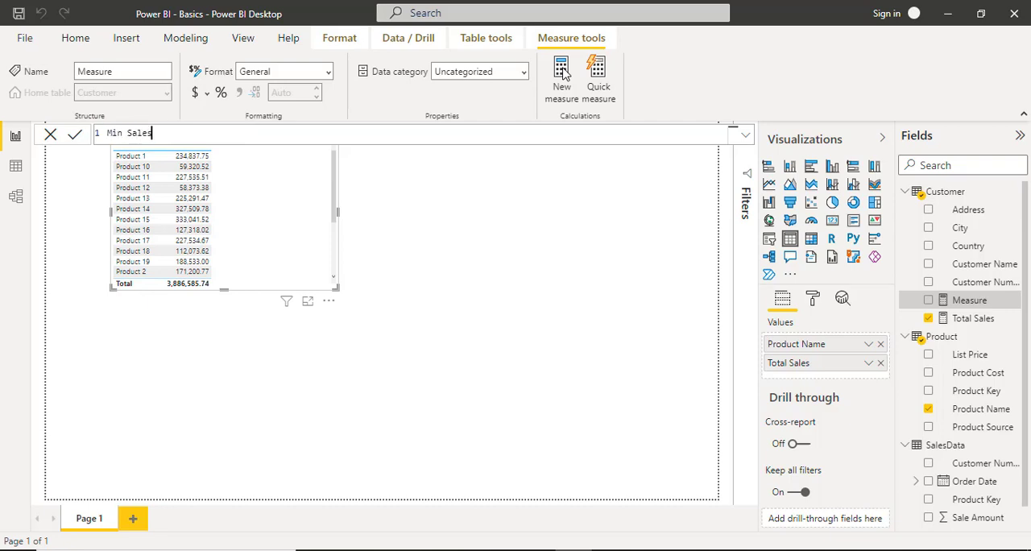
{"action": "type", "text": " = min("}
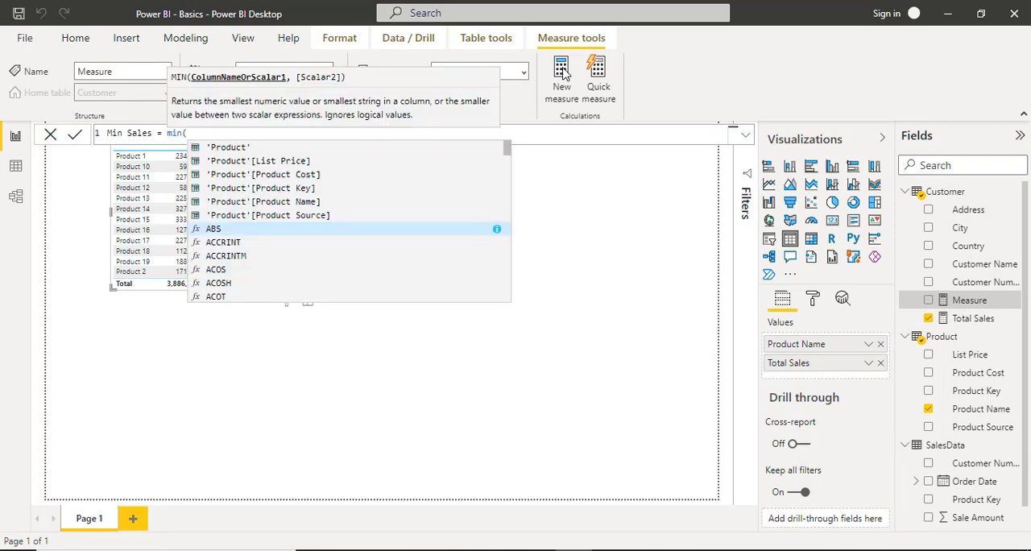
{"action": "type", "text": "salesda"}
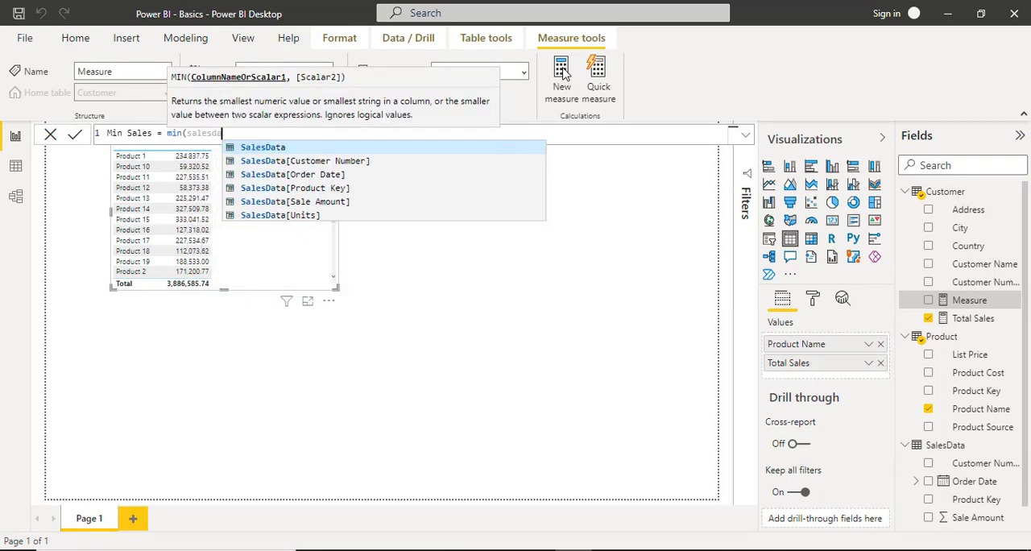
{"action": "key", "text": "Down"}
{"action": "key", "text": "Down"}
{"action": "key", "text": "Down"}
{"action": "key", "text": "Down"}
{"action": "key", "text": "Tab"}
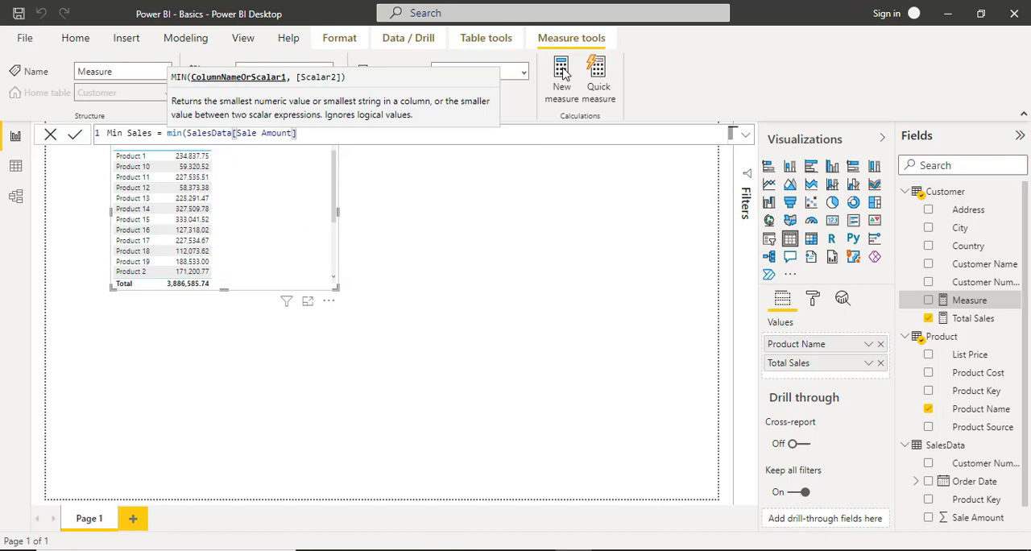
{"action": "type", "text": ")"}
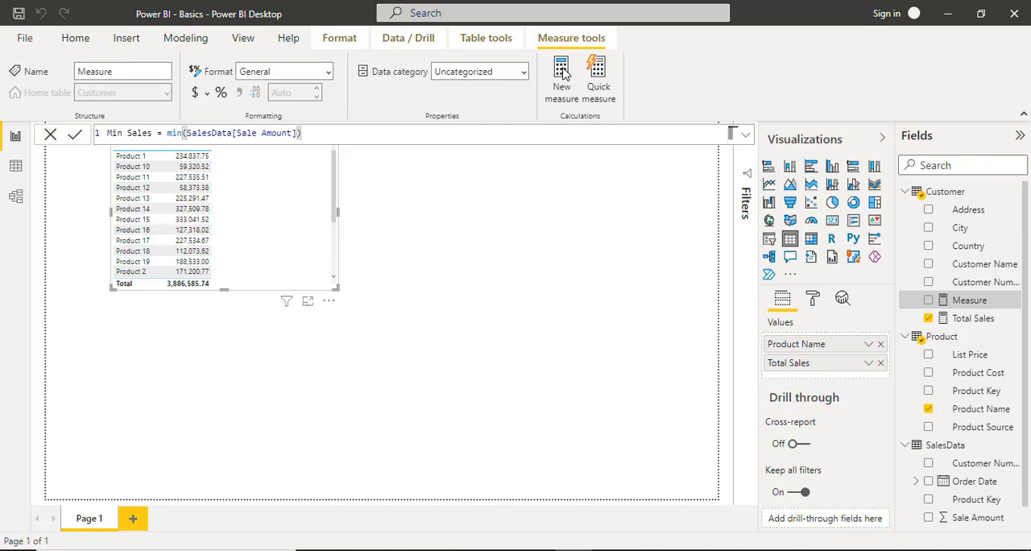
Try max and AVERAGE as the function in the Min Sales formula and put min back.
{"action": "key", "text": "Home"}
{"action": "key", "text": "ctrl+Right"}
{"action": "key", "text": "ctrl+Right"}
{"action": "key", "text": "ctrl+Right"}
{"action": "key", "text": "ctrl+Right"}
{"action": "key", "text": "ctrl+shift+Left"}
{"action": "type", "text": "max"}
{"action": "key", "text": "ctrl+shift+Left"}
{"action": "type", "text": "aver"}
{"action": "key", "text": "Tab"}
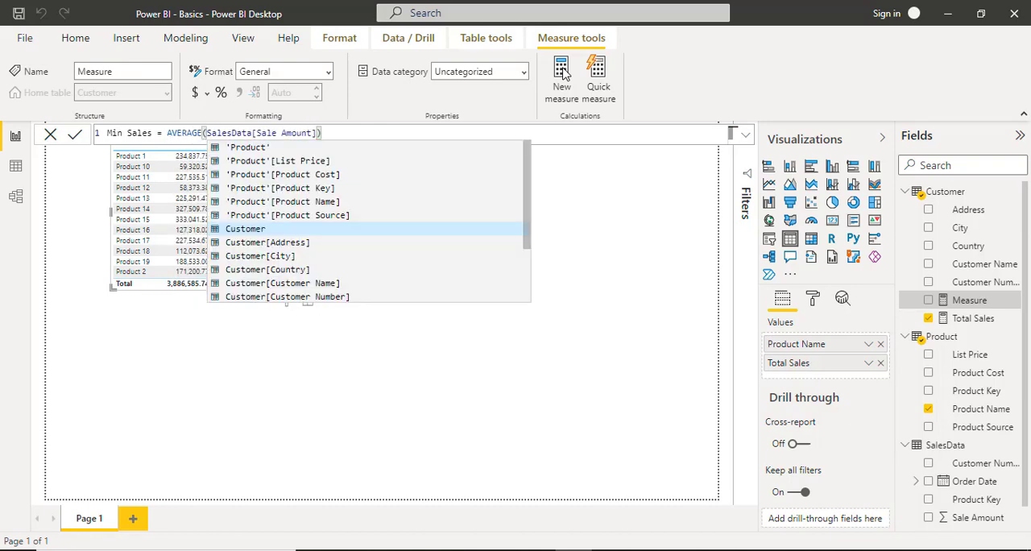
{"action": "key", "text": "Left"}
{"action": "key", "text": "ctrl+shift+Left"}
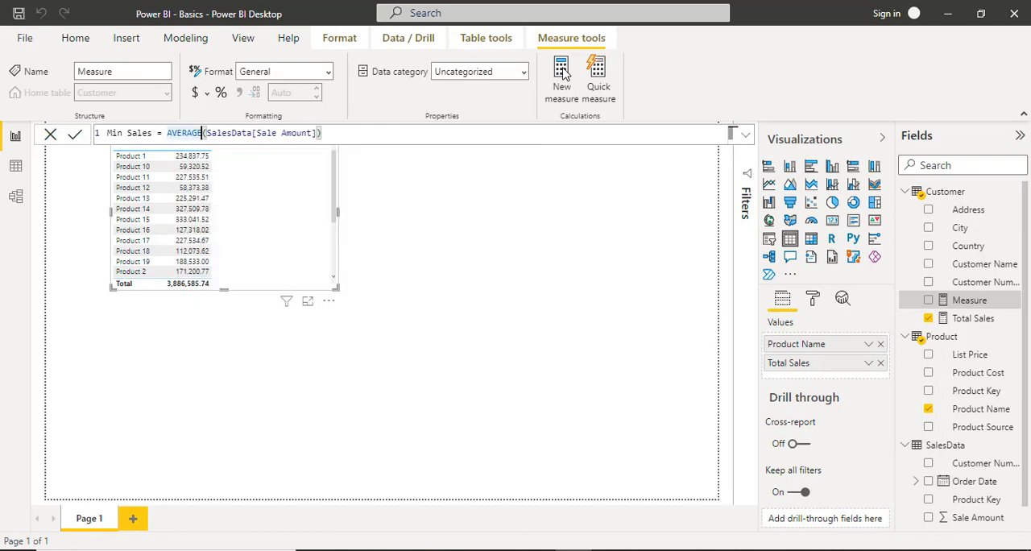
{"action": "type", "text": "min"}
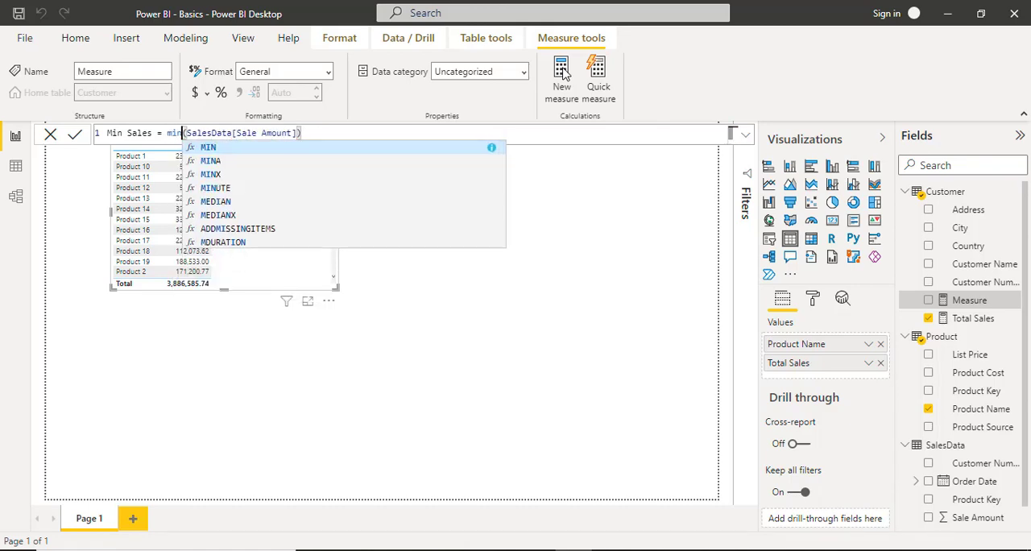
{"action": "key", "text": "Escape"}
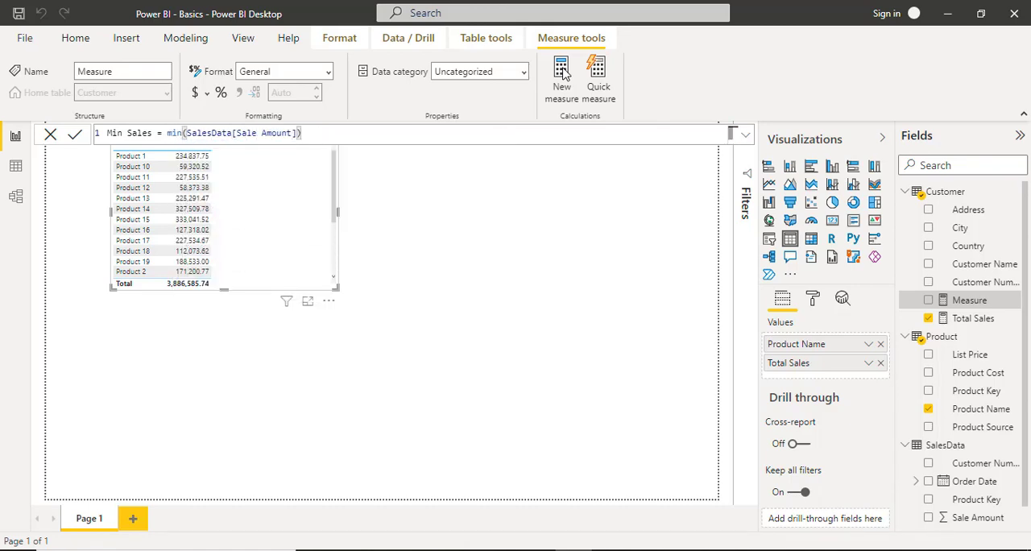
Commit the Min Sales measure, add it to the product table visual and deselect the visual.
{"action": "key", "text": "Return"}
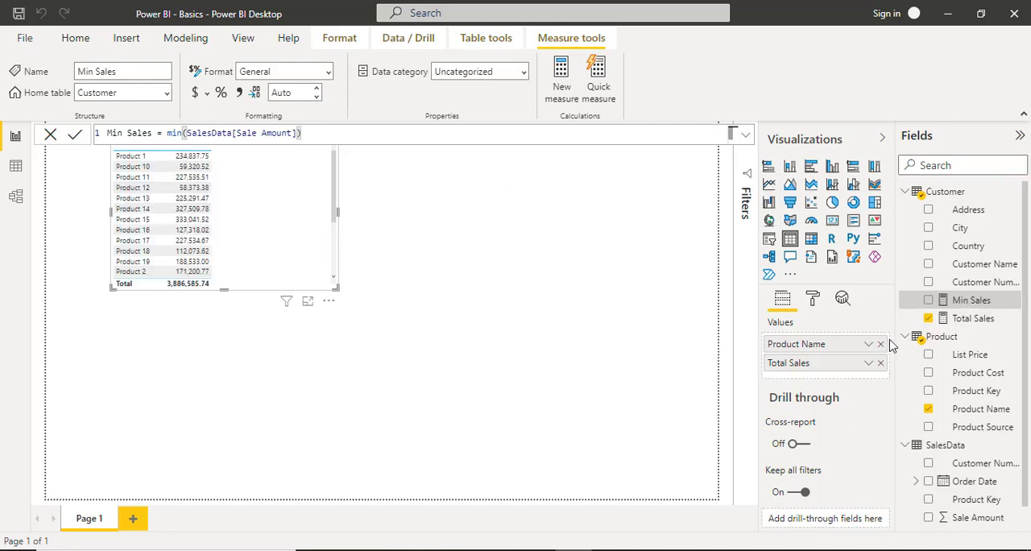
{"action": "left_click_drag", "start_coordinate": [971, 302], "coordinate": [828, 369]}
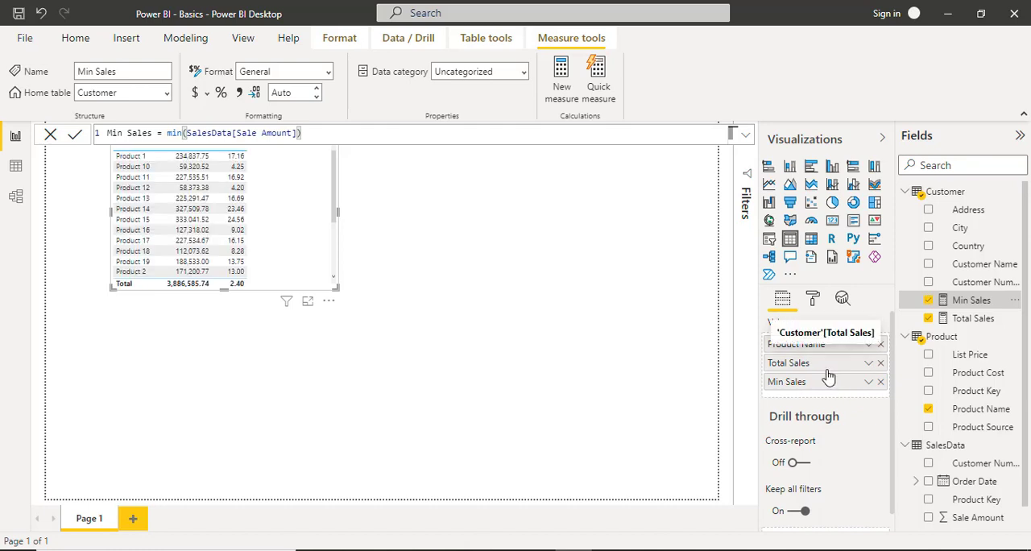
{"action": "left_click", "coordinate": [395, 250]}
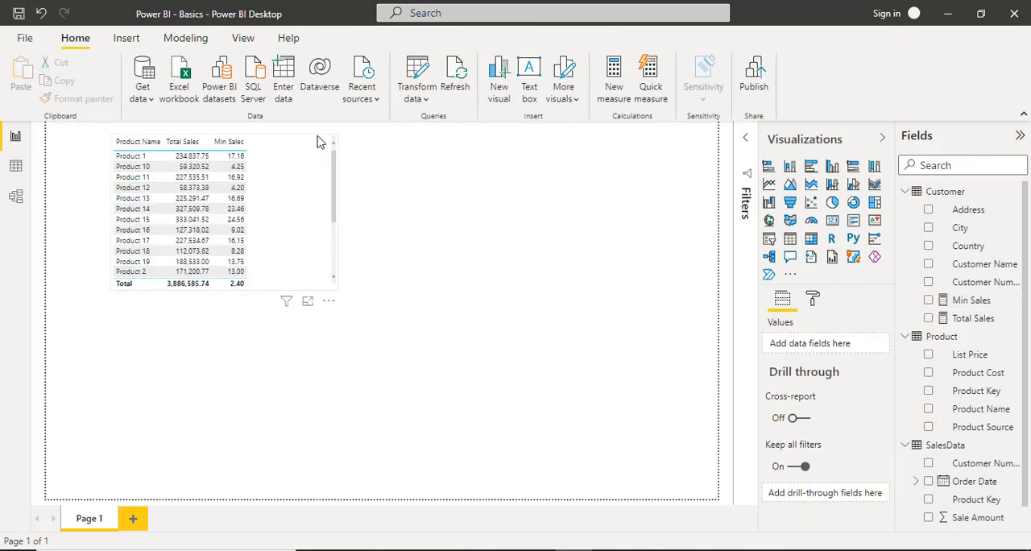
Move the table visual lower on the report page and place its Min Sales column before Total Sales.
{"action": "left_click_drag", "start_coordinate": [320, 142], "coordinate": [320, 240]}
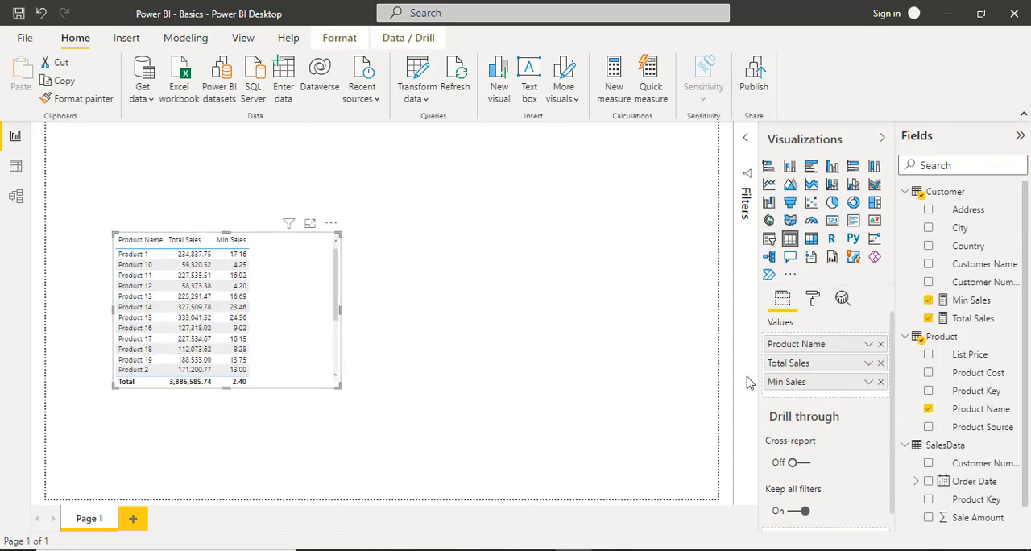
{"action": "left_click_drag", "start_coordinate": [799, 385], "coordinate": [797, 358]}
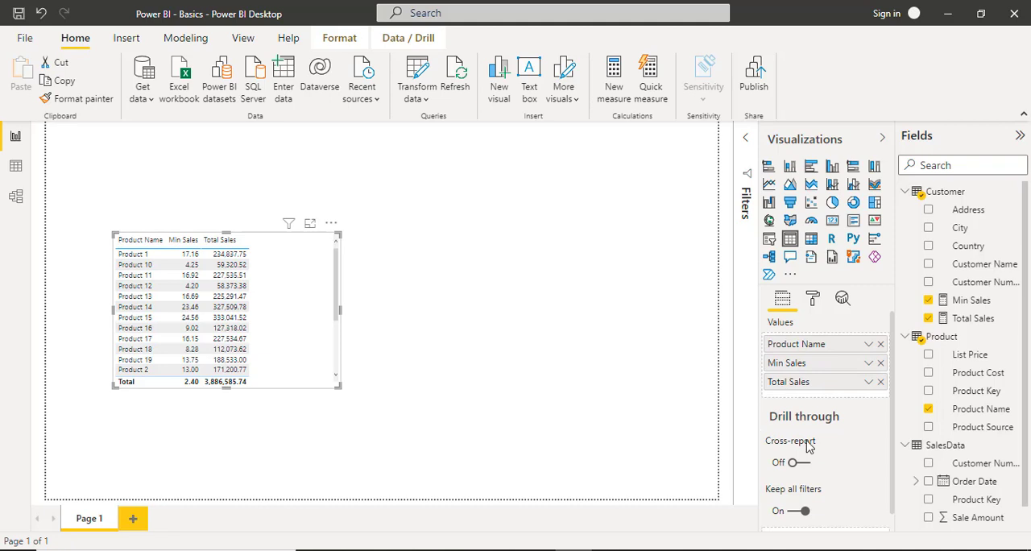
Examine the data rows of the Product and SalesData tables and return to the report page.
{"action": "mouse_move", "coordinate": [809, 447]}
{"action": "left_click", "coordinate": [16, 167]}
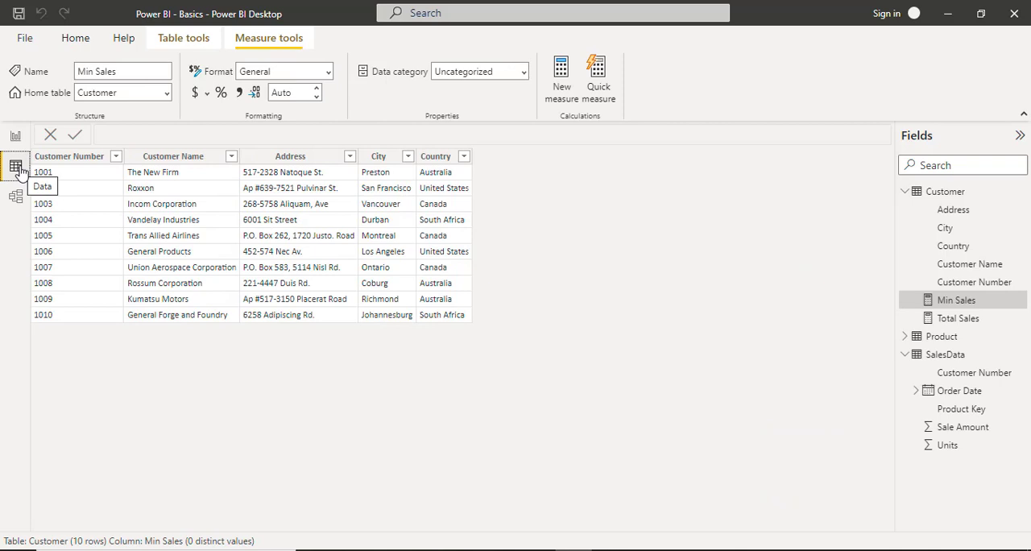
{"action": "left_click", "coordinate": [944, 337]}
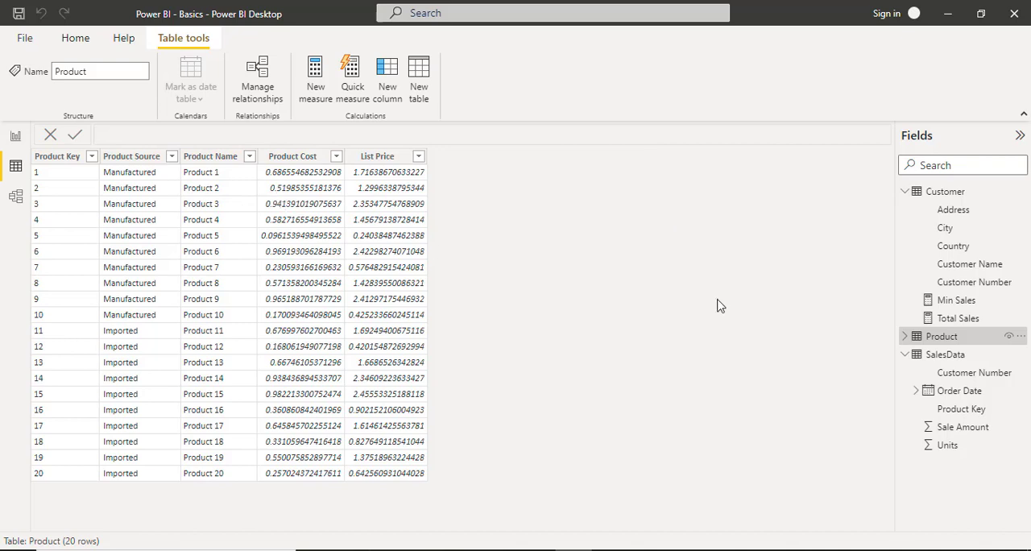
{"action": "left_click", "coordinate": [943, 356]}
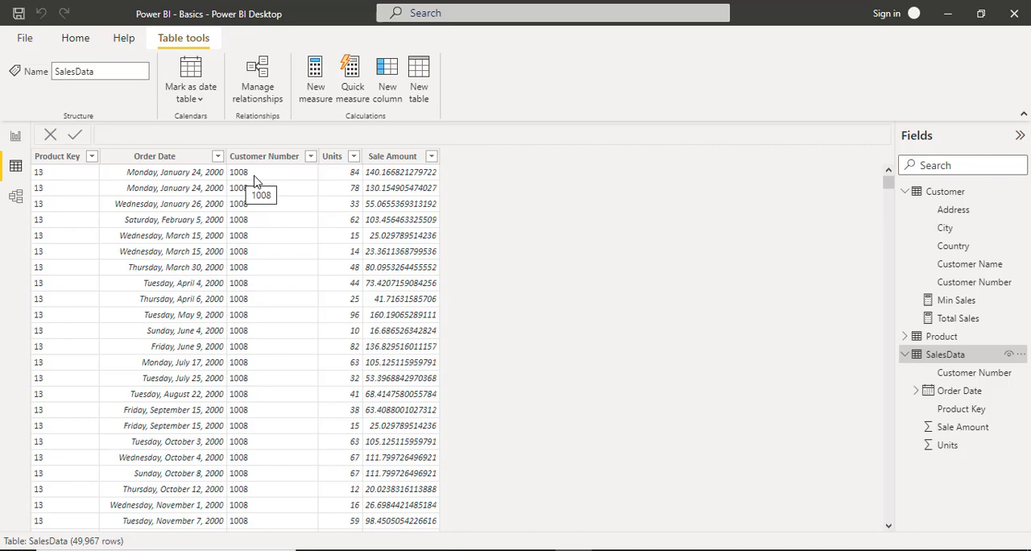
{"action": "left_click", "coordinate": [18, 140]}
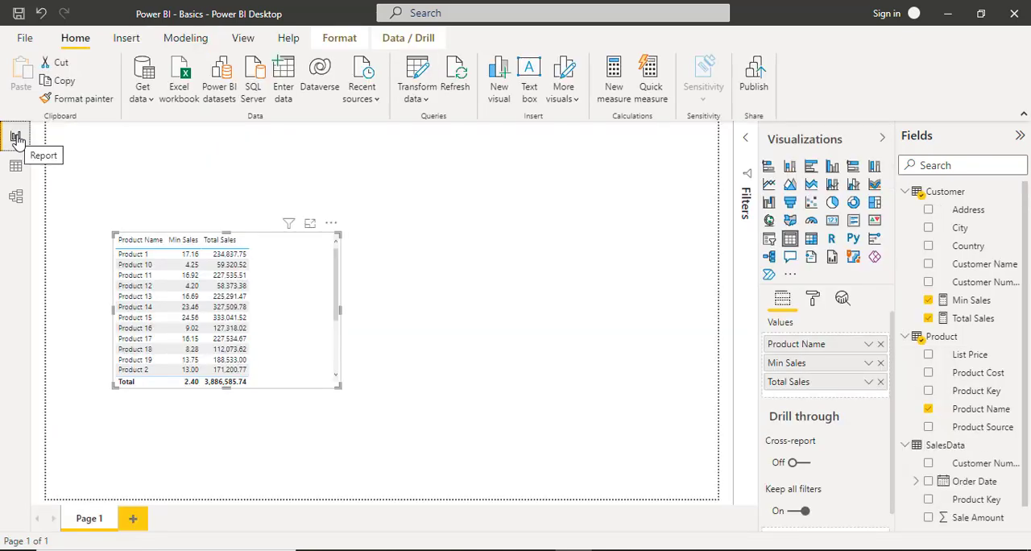
Create a new measure and name it Cost per Unit.
{"action": "left_click", "coordinate": [616, 83]}
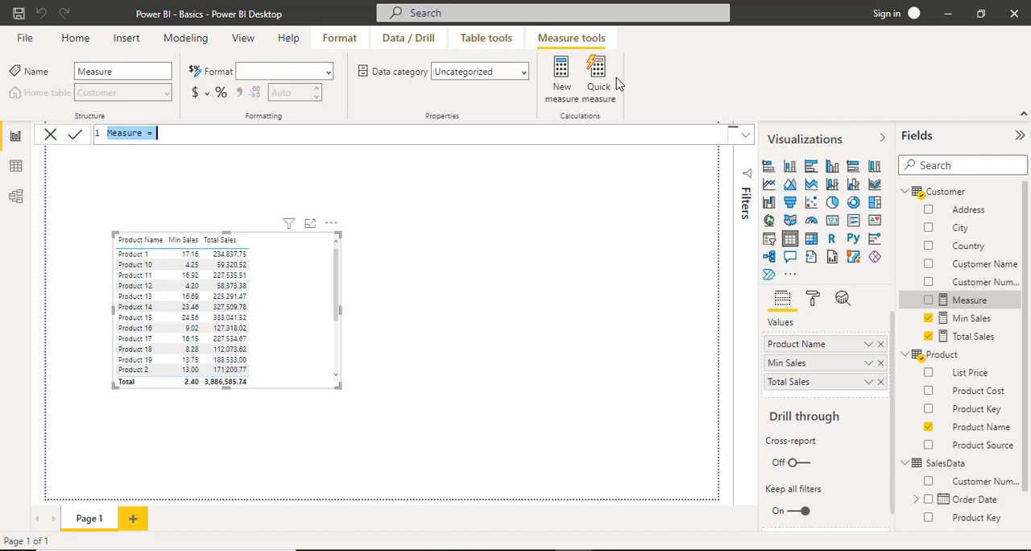
{"action": "type", "text": "Coun"}
{"action": "key", "text": "BackSpace"}
{"action": "key", "text": "BackSpace"}
{"action": "key", "text": "BackSpace"}
{"action": "key", "text": "BackSpace"}
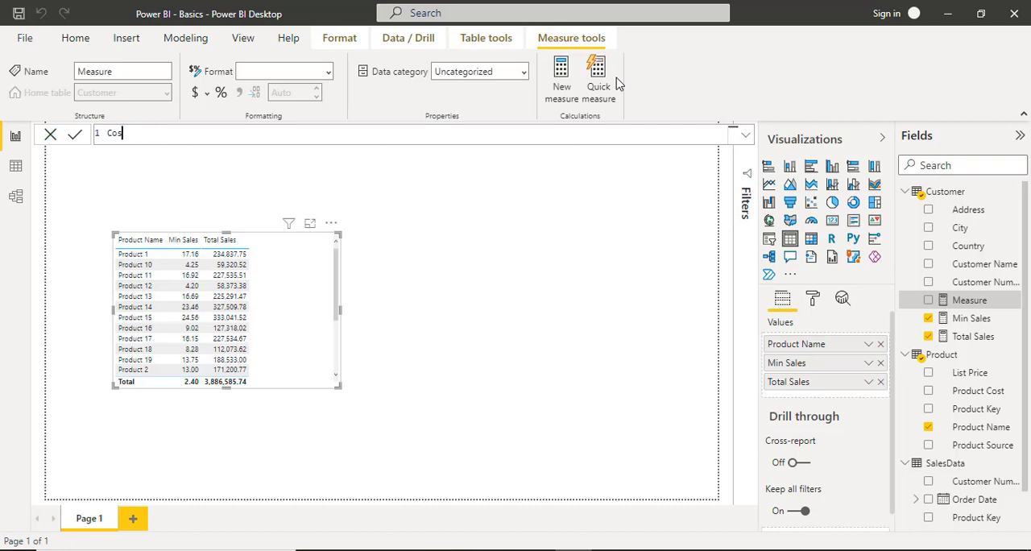
{"action": "type", "text": "Cost p"}
{"action": "type", "text": "er Item"}
{"action": "key", "text": "BackSpace"}
{"action": "key", "text": "BackSpace"}
{"action": "key", "text": "BackSpace"}
{"action": "key", "text": "BackSpace"}
{"action": "type", "text": "Unit ="}
Start the Cost per Unit formula with the SUMX function, using SalesData as its table argument.
{"action": "type", "text": "sumx"}
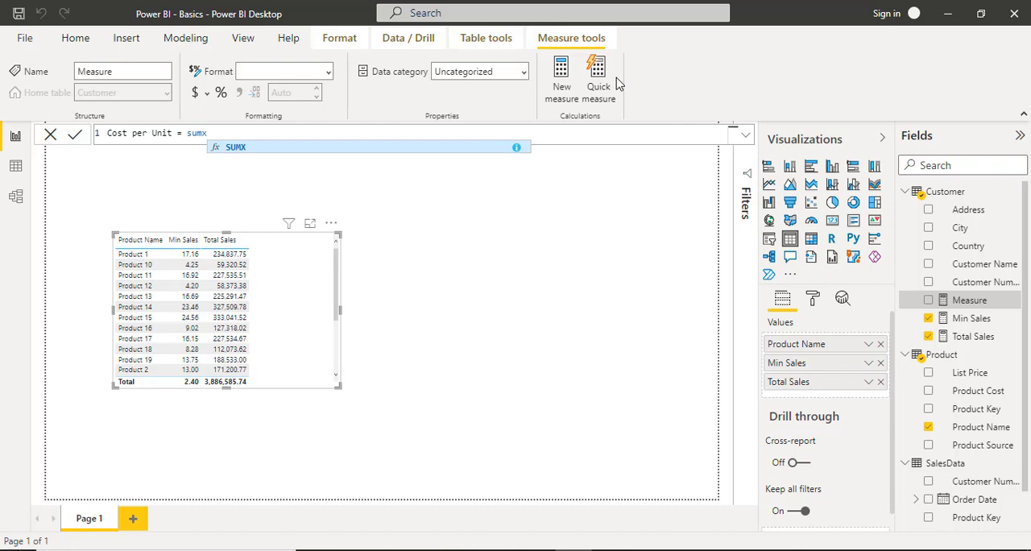
{"action": "type", "text": "("}
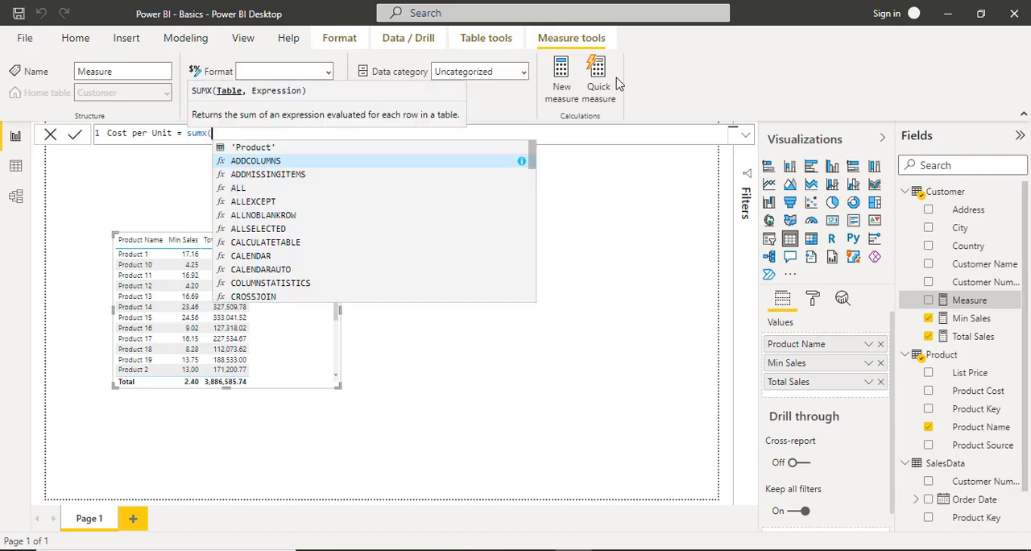
{"action": "type", "text": "sales"}
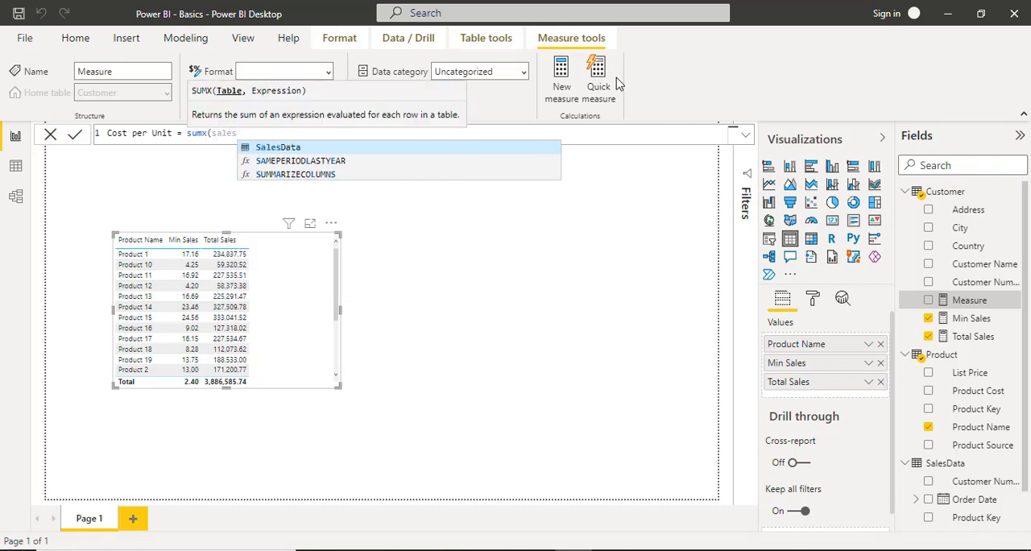
{"action": "key", "text": "Tab"}
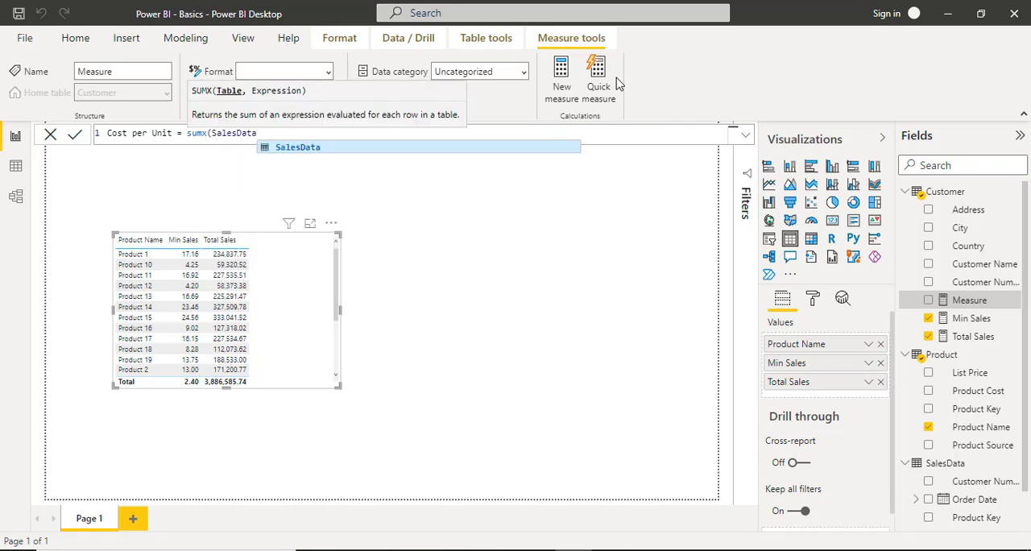
{"action": "type", "text": ","}
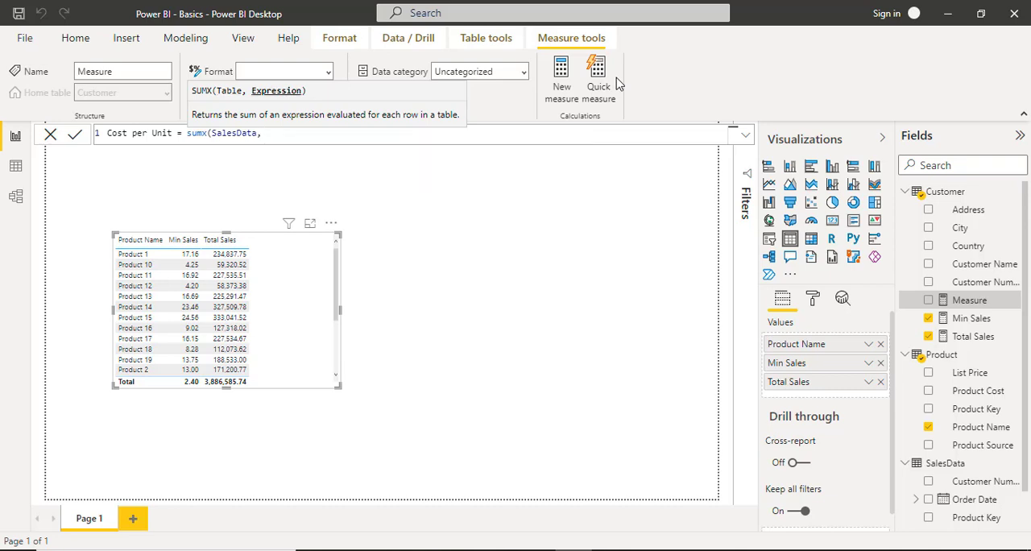
{"action": "type", "text": " relate"}
Enter RELATED('Product'[Product Cost]) as the SUMX expression, completing the function and column from the suggestions.
{"action": "key", "text": "Tab"}
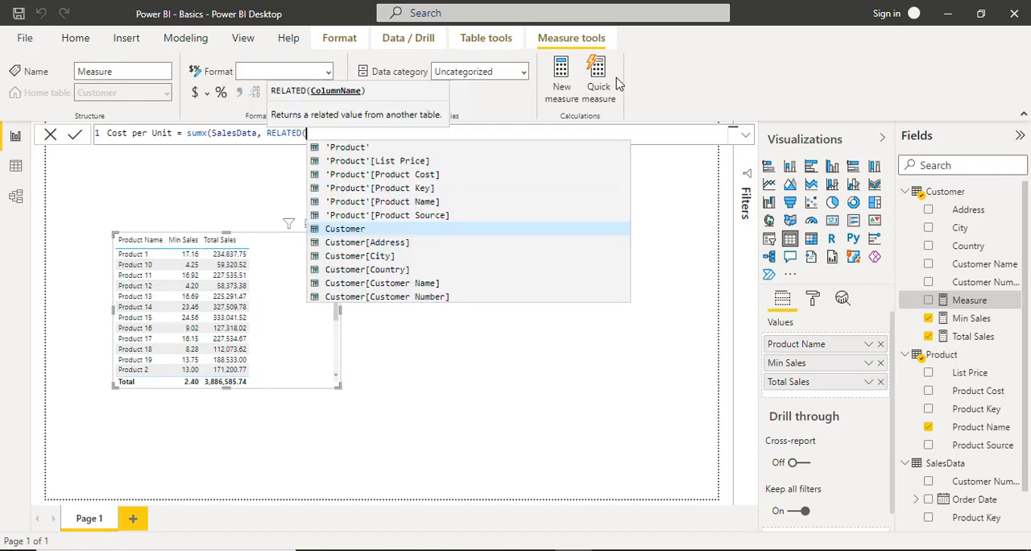
{"action": "type", "text": "prod"}
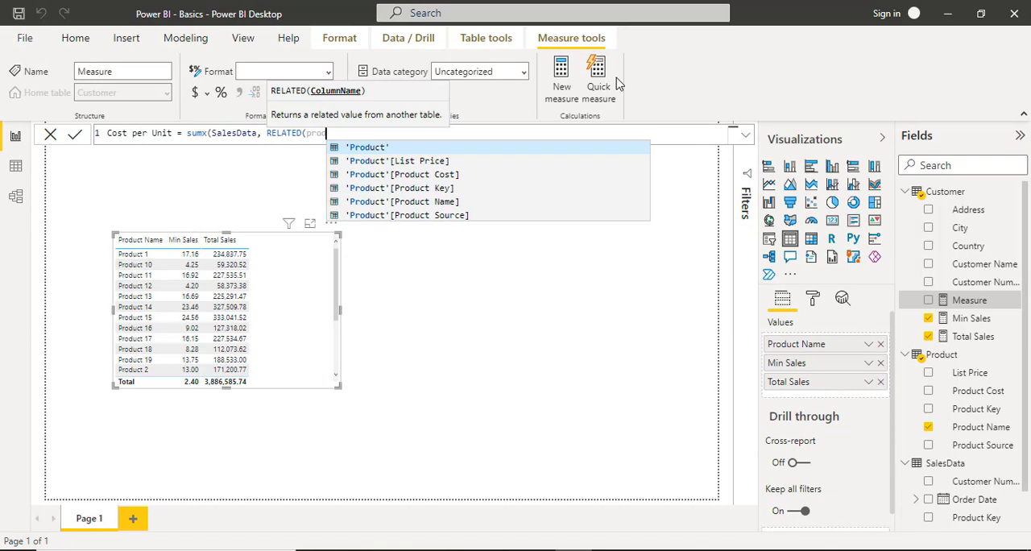
{"action": "key", "text": "Down"}
{"action": "key", "text": "Down"}
{"action": "key", "text": "Down"}
{"action": "key", "text": "Up"}
{"action": "key", "text": "Tab"}
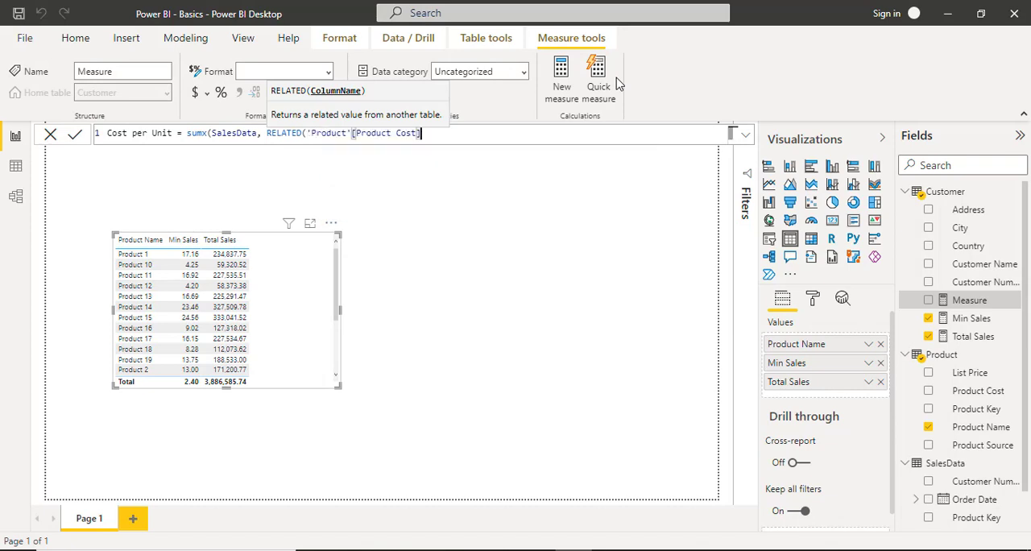
{"action": "type", "text": ")"}
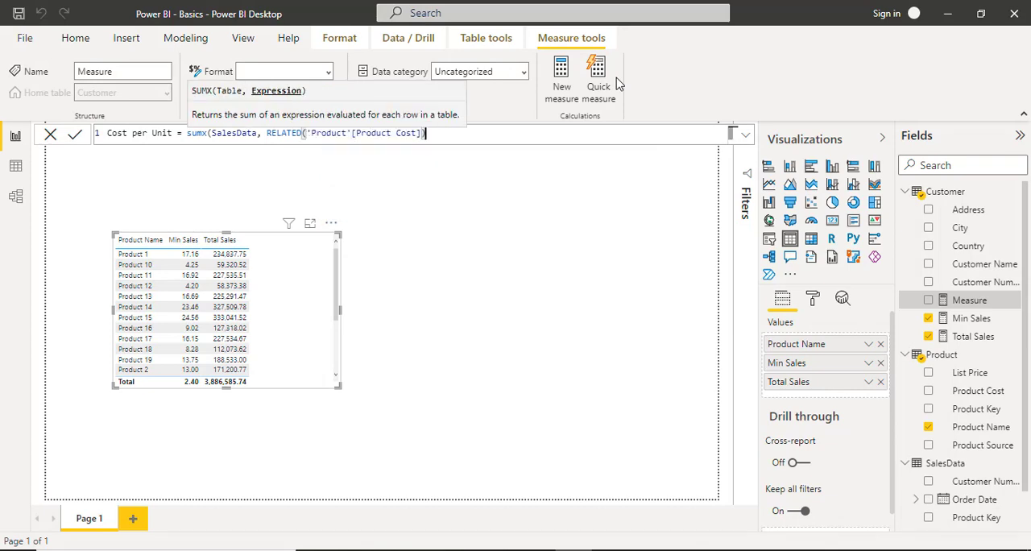
Highlight the SalesData argument in the Cost per Unit formula to point out the table being iterated.
{"action": "left_click", "coordinate": [242, 134]}
{"action": "double_click", "coordinate": [241, 134]}
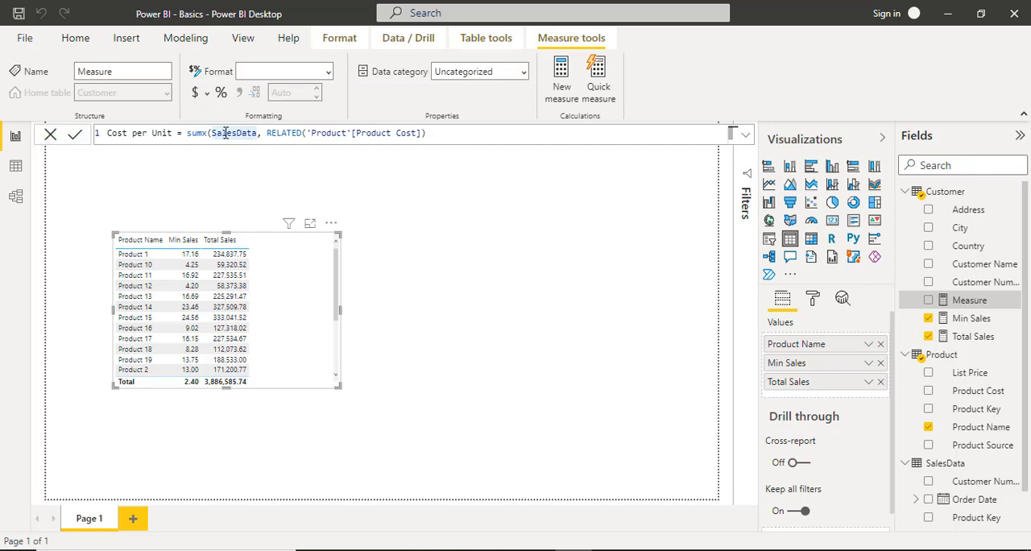
{"action": "left_click_drag", "start_coordinate": [214, 133], "coordinate": [242, 134]}
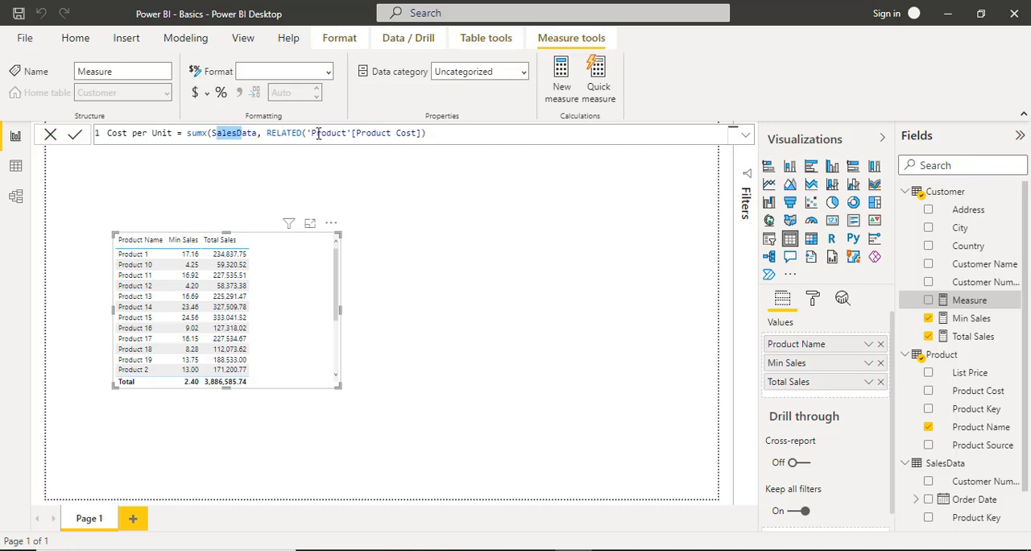
Complete the Cost per Unit formula with the closing SUMX parenthesis and commit the measure.
{"action": "left_click_drag", "start_coordinate": [314, 134], "coordinate": [386, 133]}
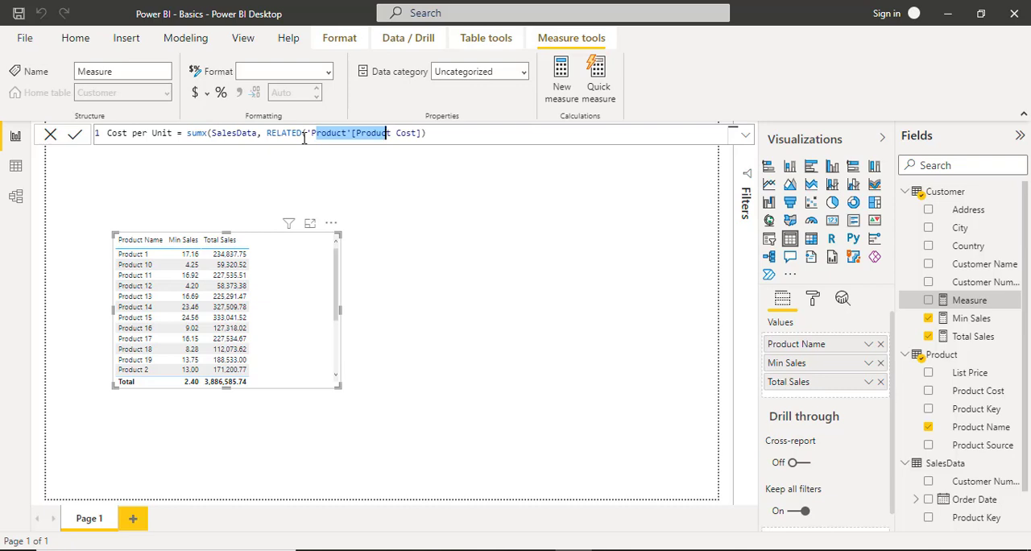
{"action": "key", "text": "End"}
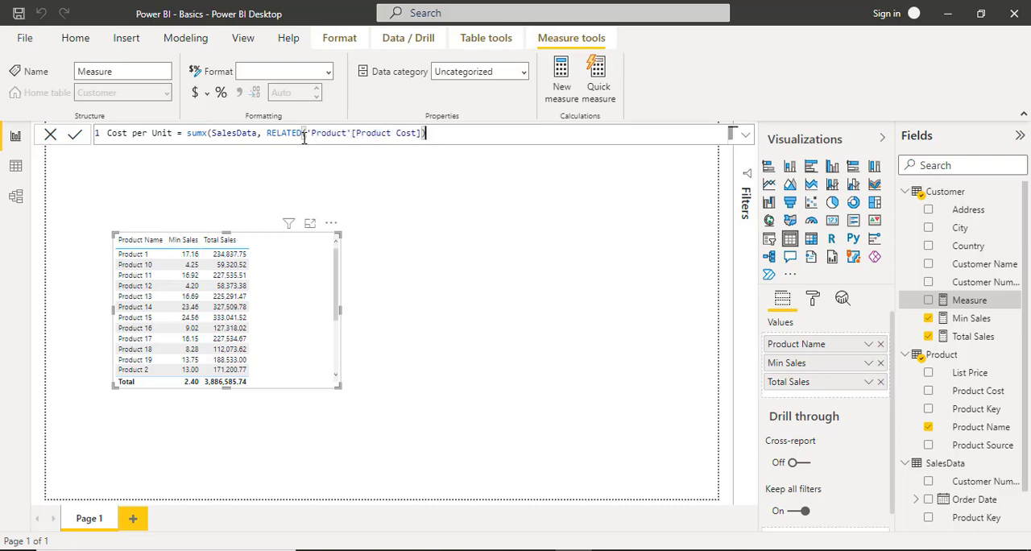
{"action": "type", "text": ")"}
{"action": "key", "text": "Return"}
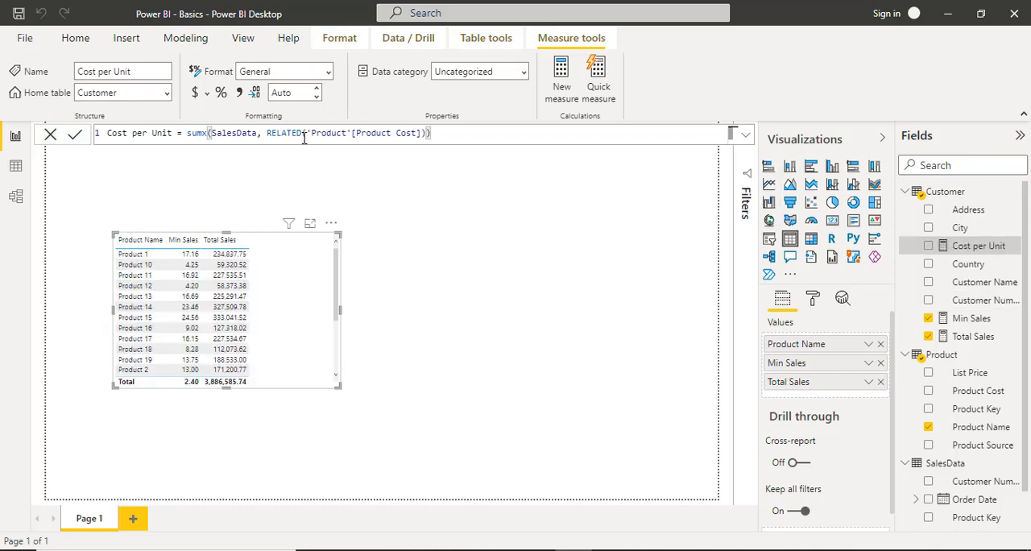
Examine the relationships between the tables in the model and the rows of the SalesData and Product tables.
{"action": "left_click", "coordinate": [16, 196]}
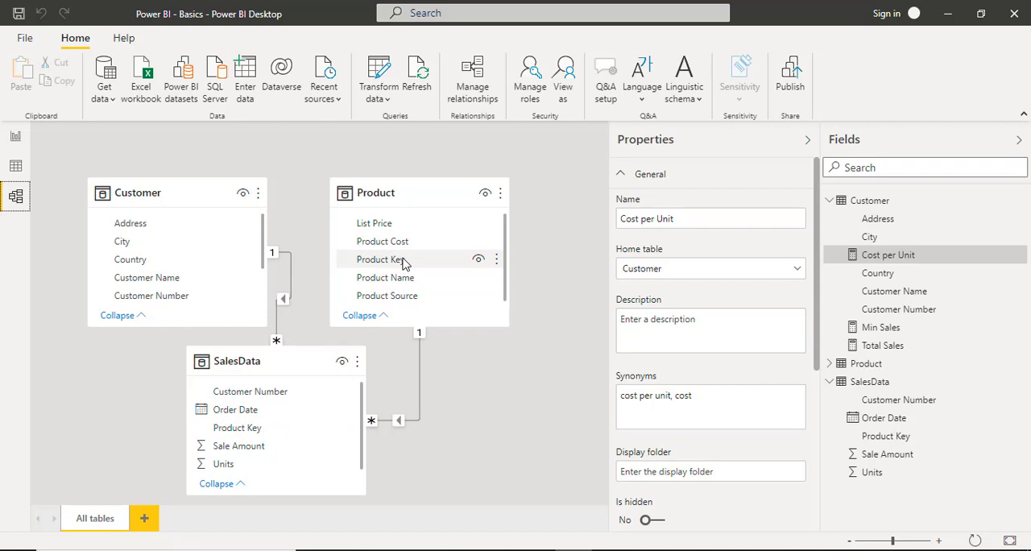
{"action": "left_click", "coordinate": [15, 139]}
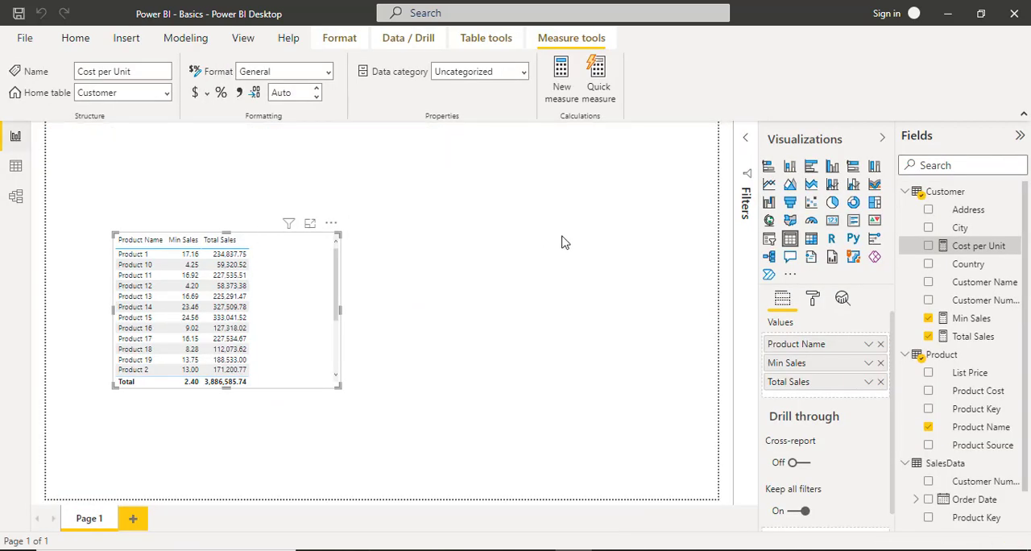
{"action": "left_click", "coordinate": [984, 251]}
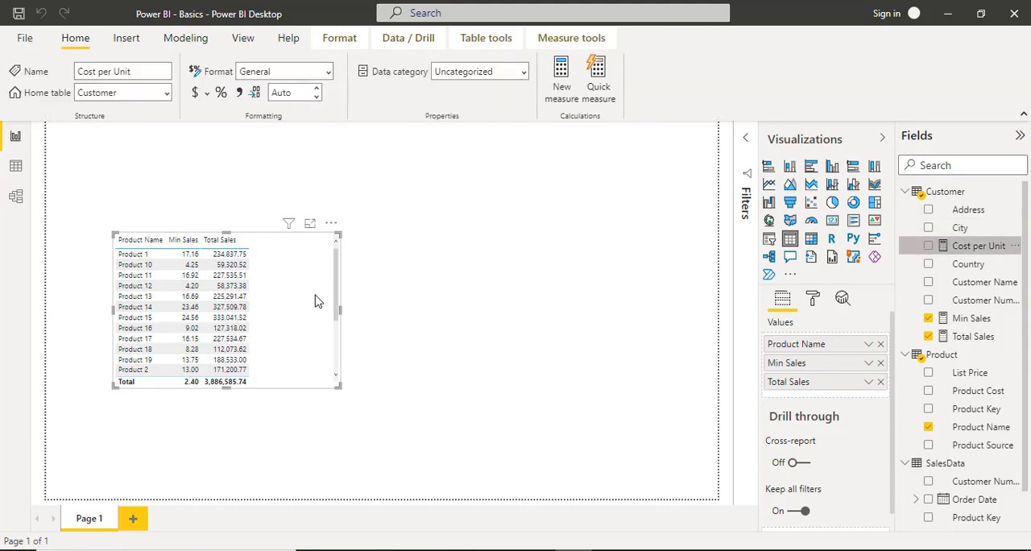
{"action": "left_click", "coordinate": [15, 166]}
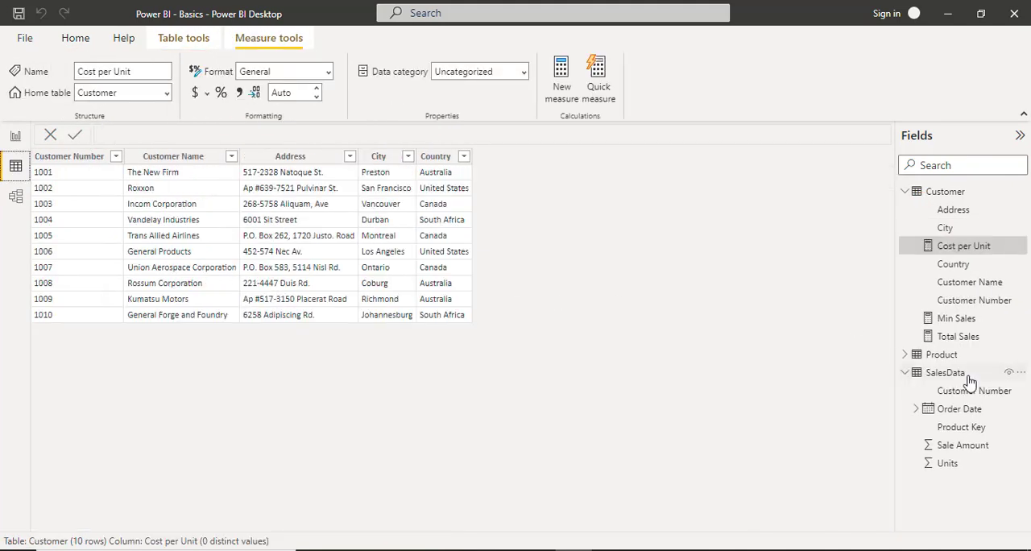
{"action": "left_click", "coordinate": [941, 372]}
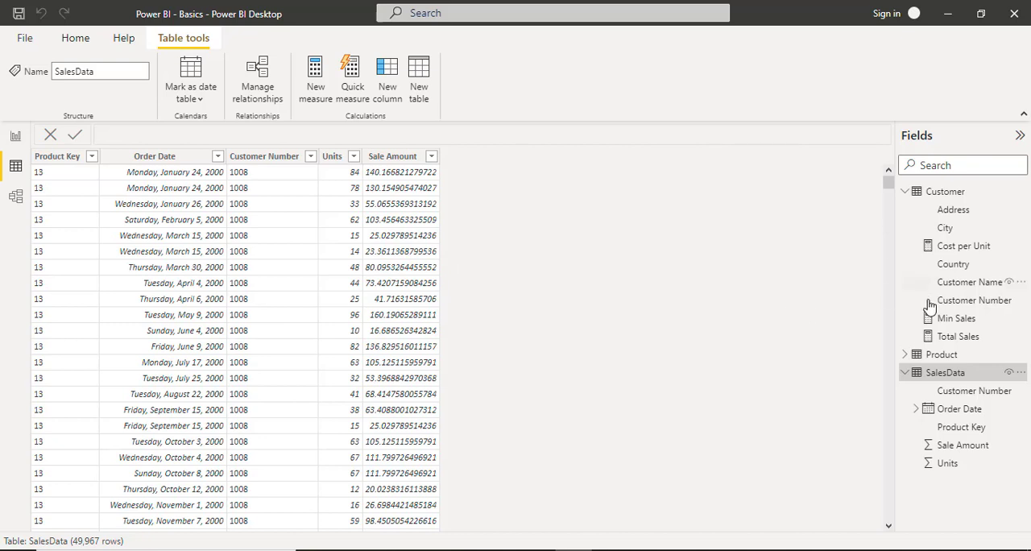
{"action": "left_click", "coordinate": [958, 356]}
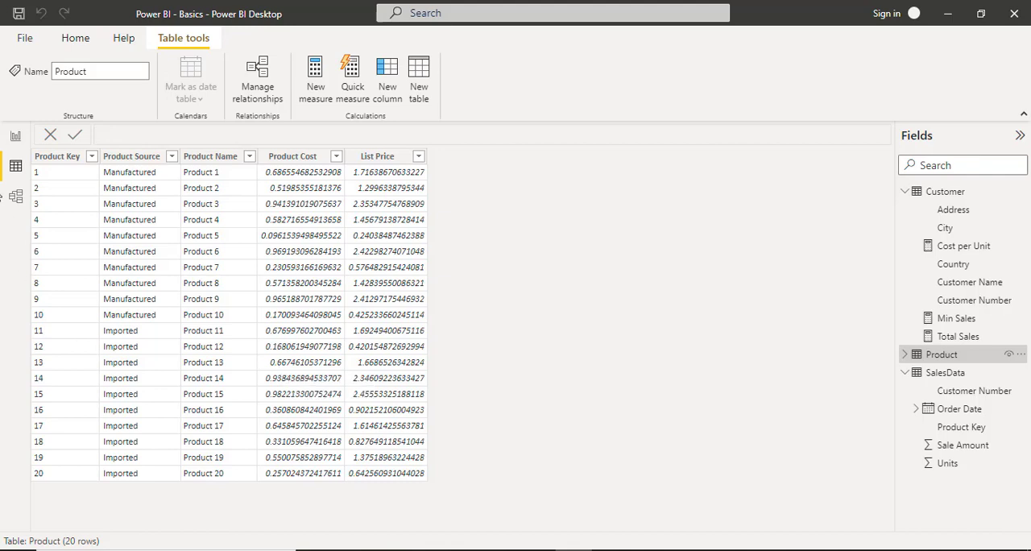
Add the Cost per Unit measure to the product table visual on the report page and check its value display options.
{"action": "left_click", "coordinate": [16, 137]}
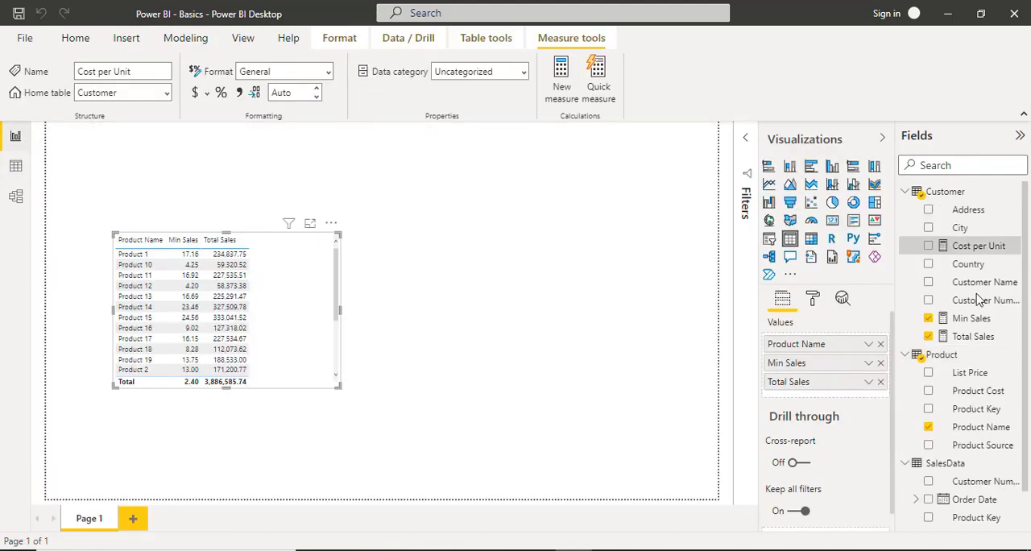
{"action": "left_click_drag", "start_coordinate": [984, 250], "coordinate": [835, 388]}
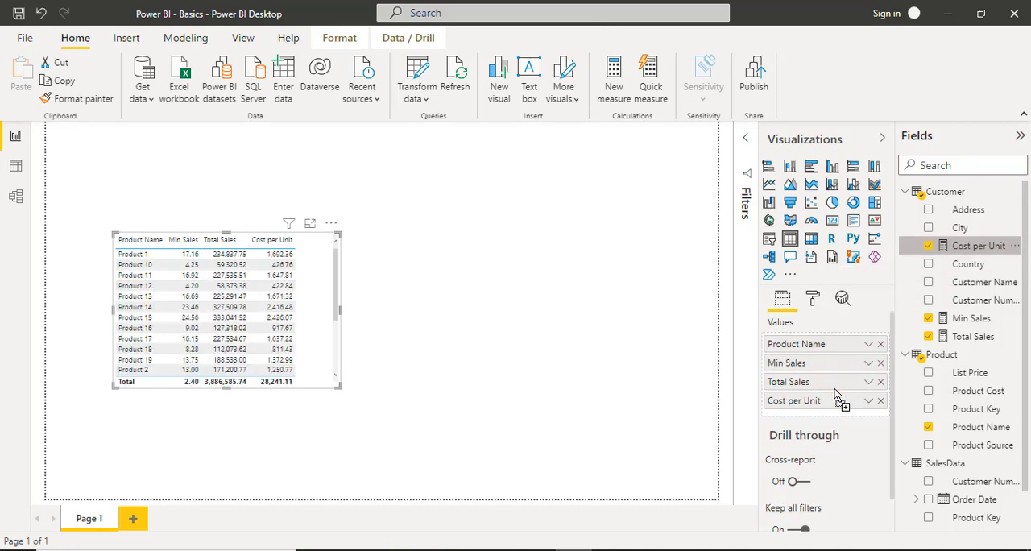
{"action": "left_click", "coordinate": [867, 402]}
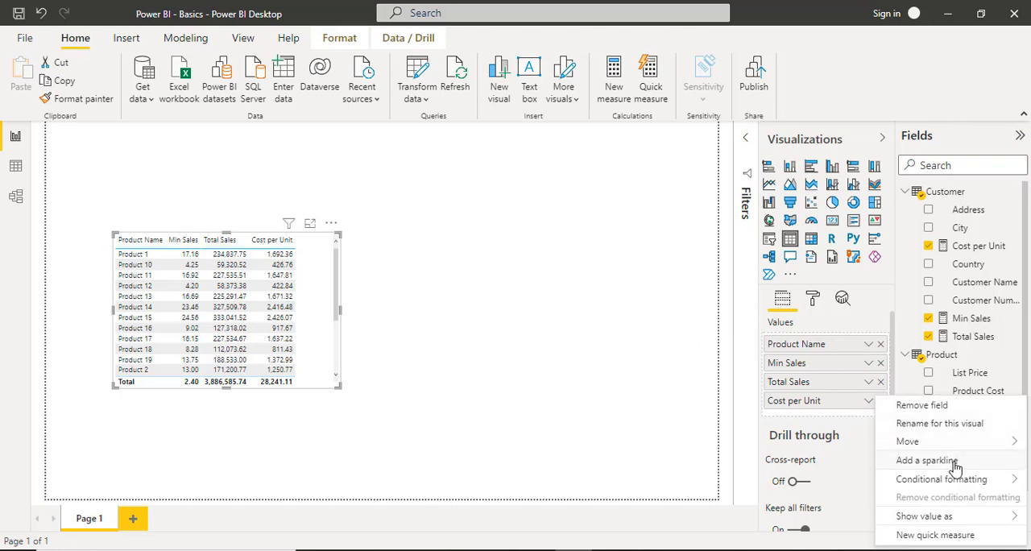
{"action": "mouse_move", "coordinate": [924, 518]}
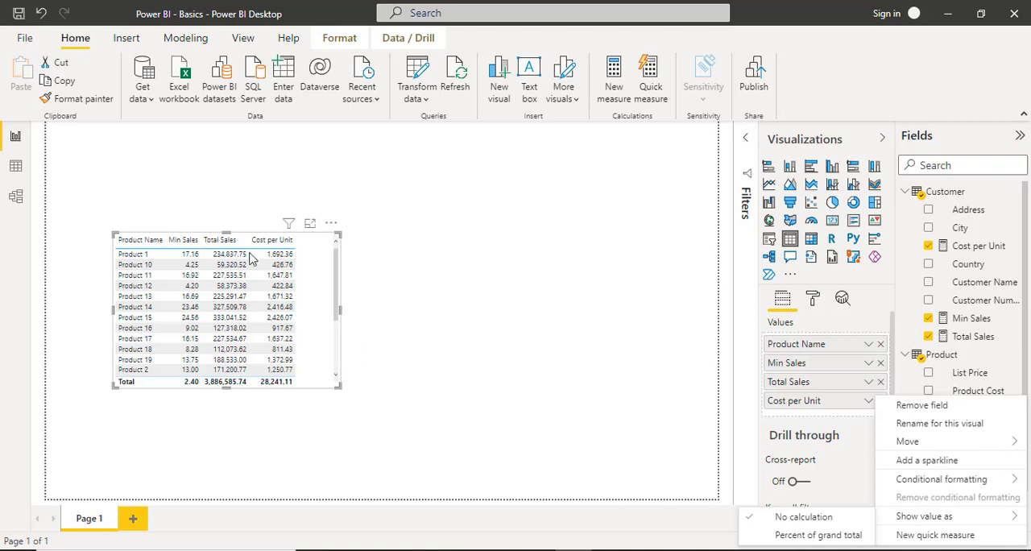
{"action": "left_click", "coordinate": [20, 175]}
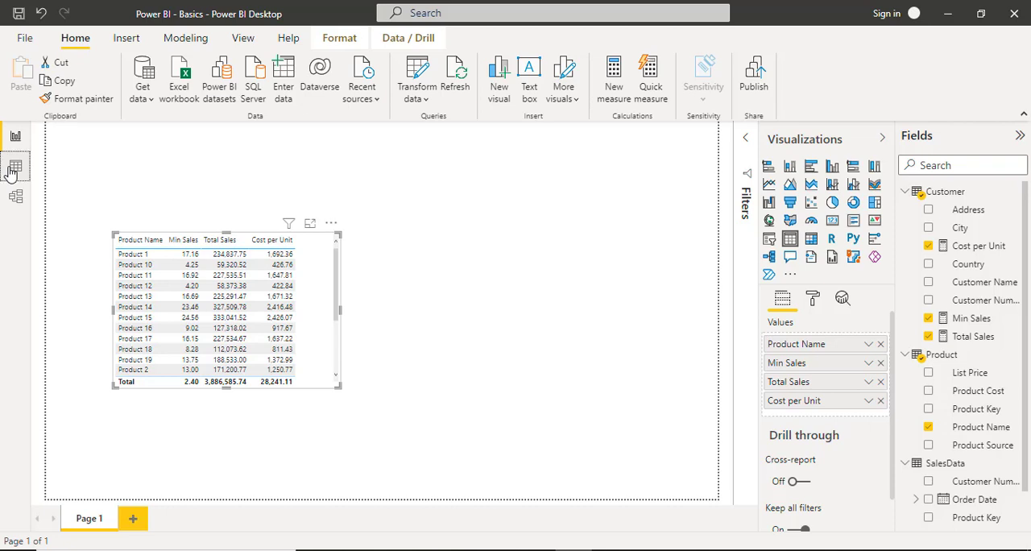
Review the Product and SalesData rows to compare product costs with units sold, and return to the report page.
{"action": "left_click", "coordinate": [15, 168]}
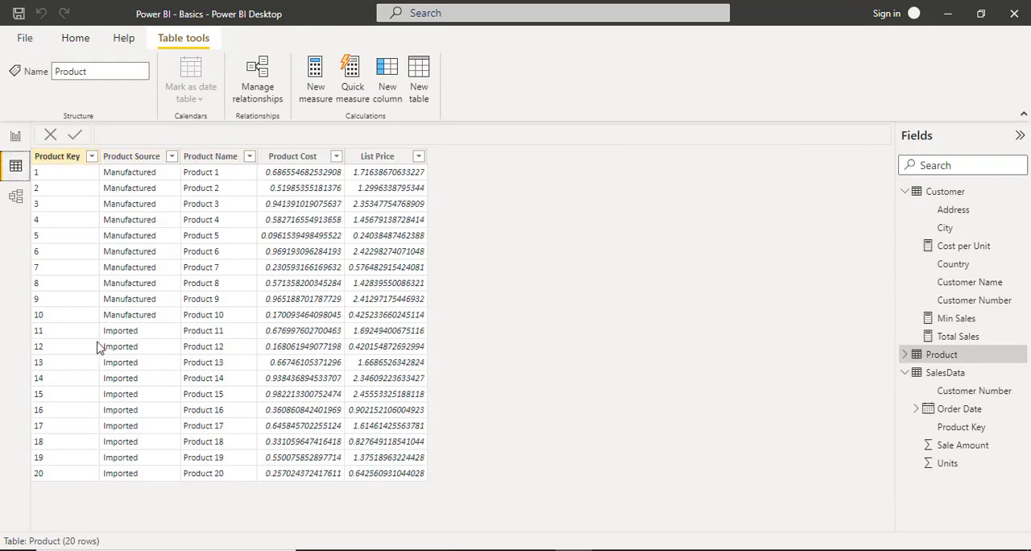
{"action": "left_click", "coordinate": [958, 378]}
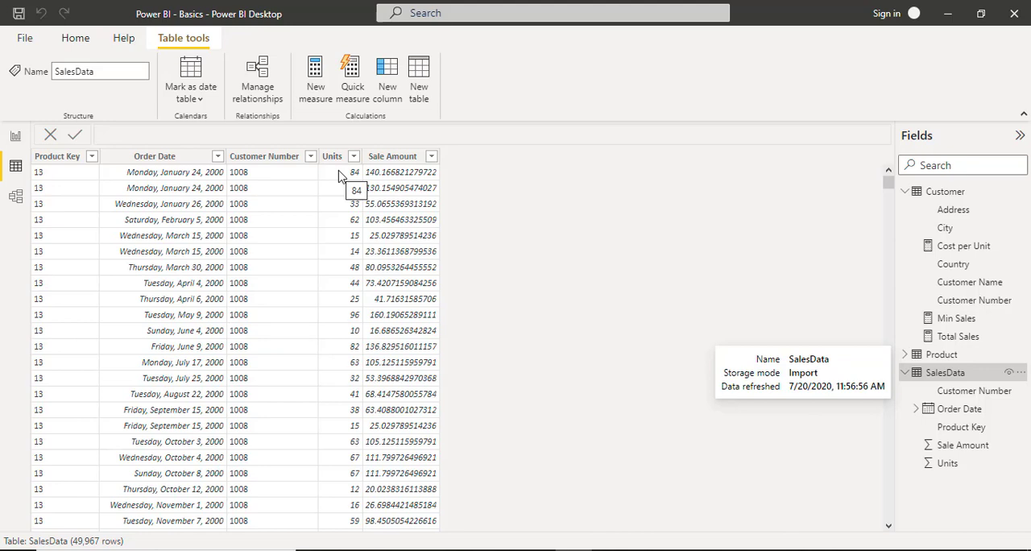
{"action": "left_click", "coordinate": [16, 137]}
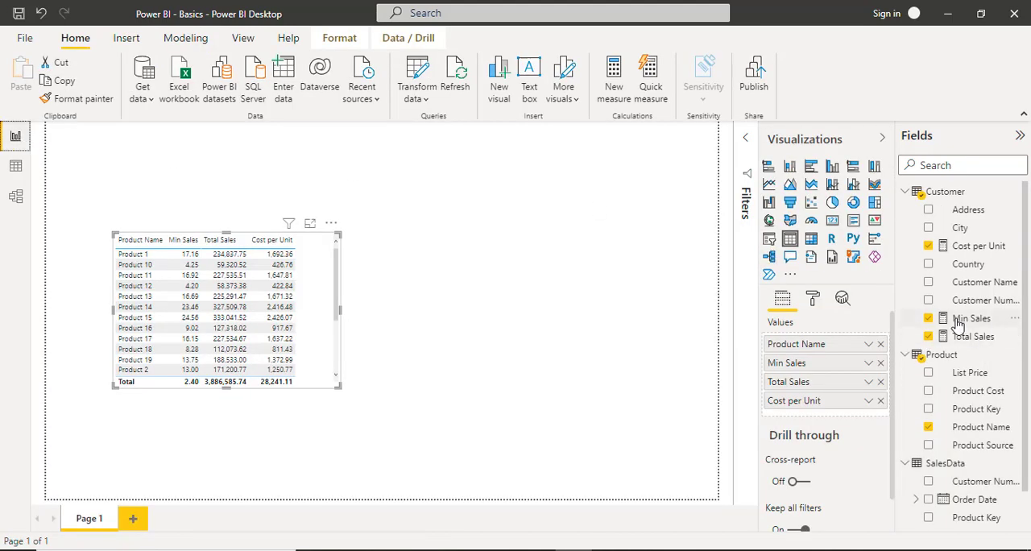
Rename the Cost per Unit measure as Total Cost in its formula.
{"action": "left_click", "coordinate": [987, 247]}
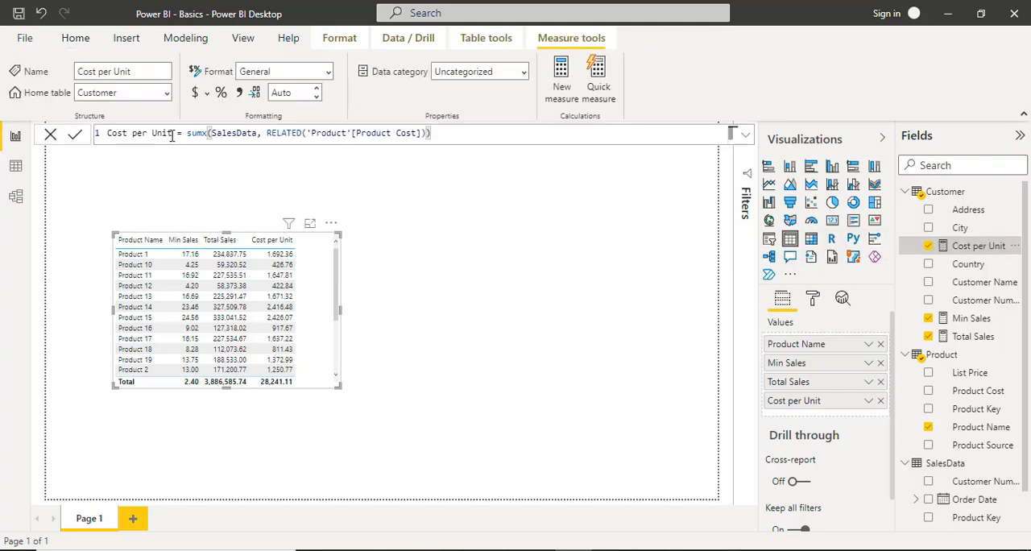
{"action": "left_click_drag", "start_coordinate": [172, 133], "coordinate": [106, 133]}
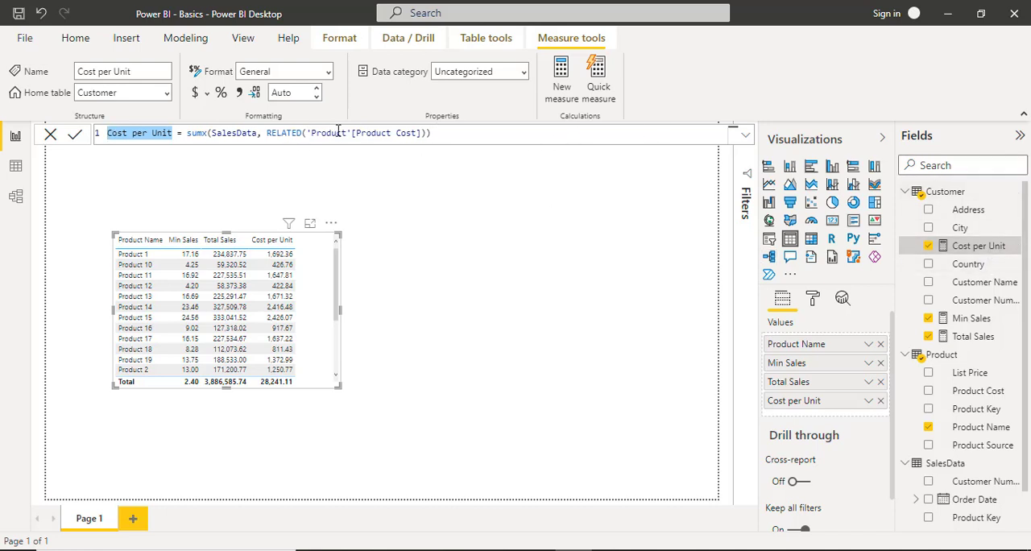
{"action": "left_click", "coordinate": [174, 133]}
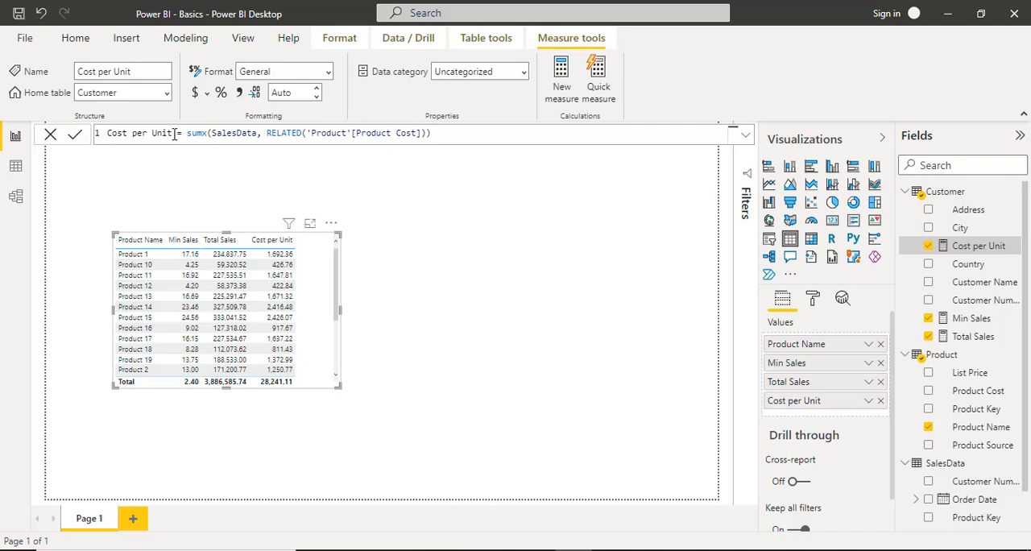
{"action": "left_click_drag", "start_coordinate": [174, 134], "coordinate": [90, 130]}
{"action": "type", "text": "Total Cost"}
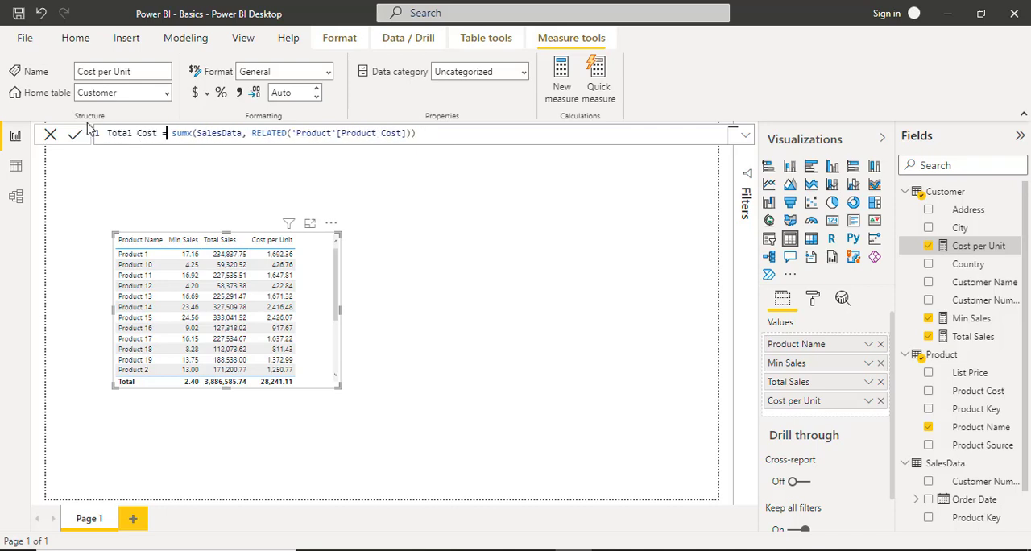
Try to enter unit ahead of the RELATED function in the Total Cost formula.
{"action": "key", "text": "Right"}
{"action": "key", "text": "Right"}
{"action": "key", "text": "ctrl+shift+Left"}
{"action": "key", "text": "Right"}
{"action": "key", "text": "Right"}
{"action": "key", "text": "Right"}
{"action": "key", "text": "ctrl+shift+Right"}
{"action": "key", "text": "Left"}
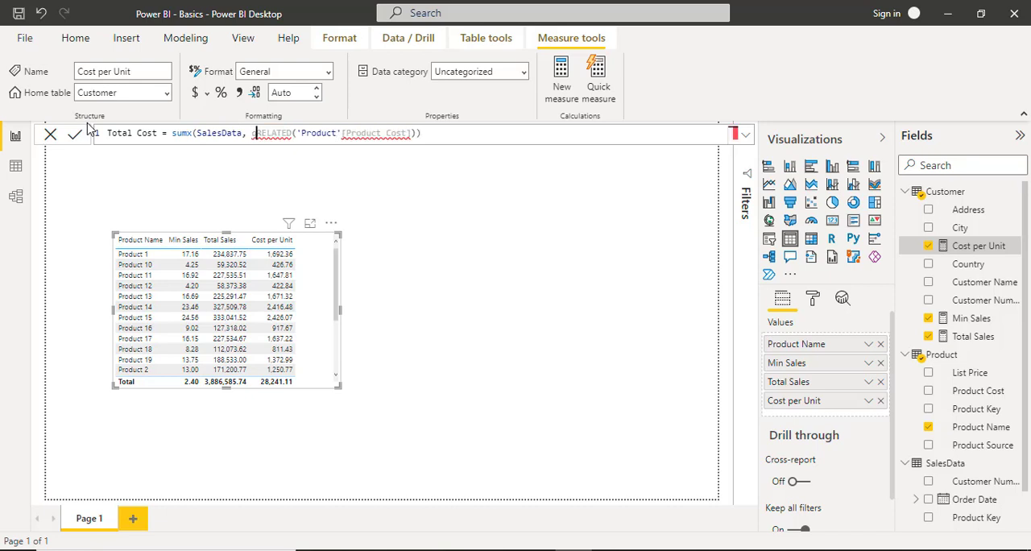
{"action": "type", "text": "unit"}
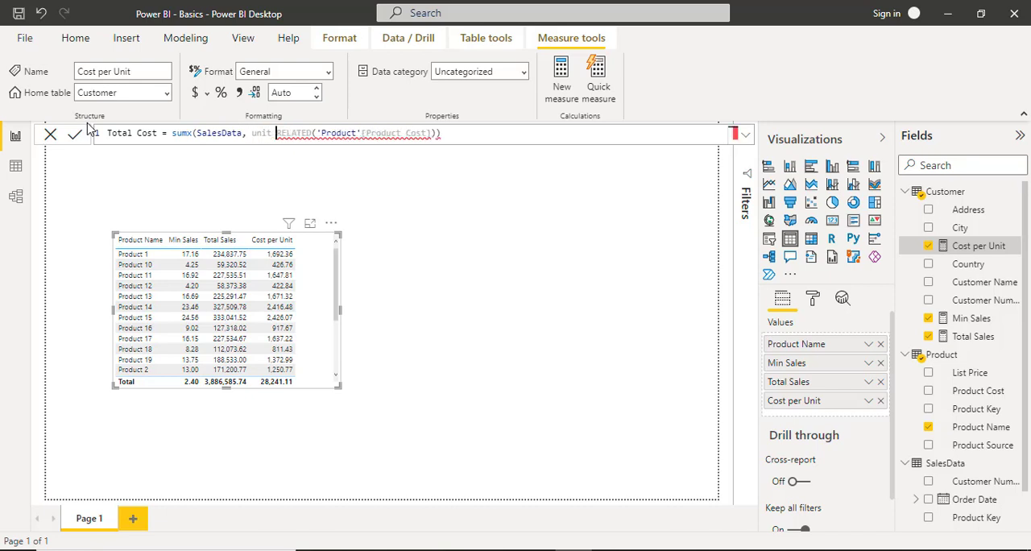
Place the SalesData[Units] column ahead of RELATED in the Total Cost formula, replacing the word unit.
{"action": "key", "text": "Left"}
{"action": "key", "text": "ctrl+shift+Left"}
{"action": "type", "text": "sa"}
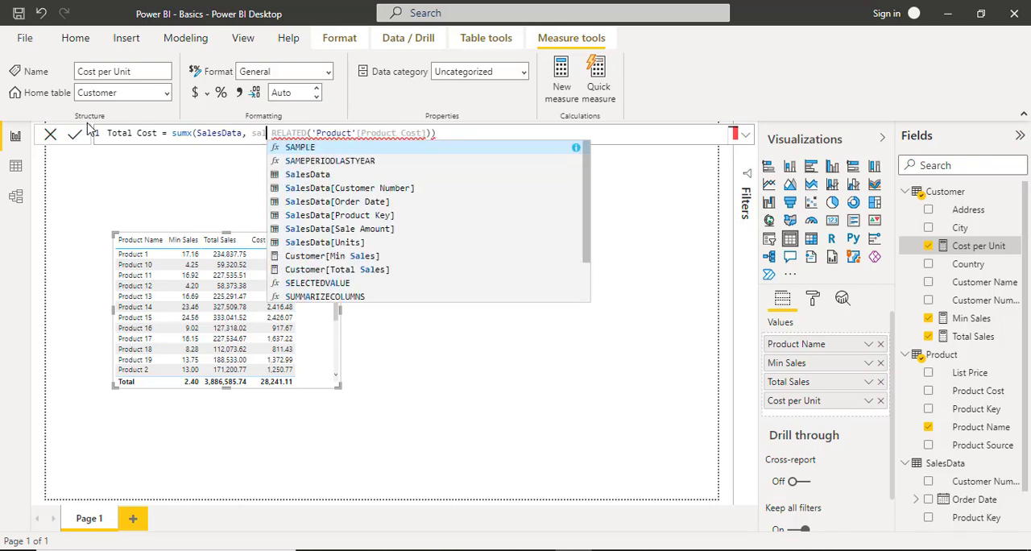
{"action": "type", "text": "lesda"}
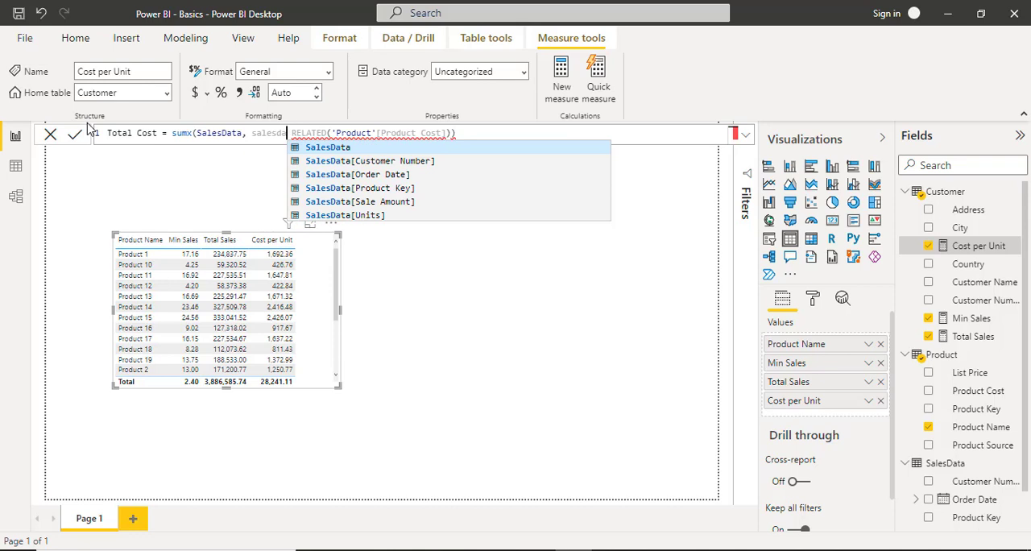
{"action": "key", "text": "Down"}
{"action": "key", "text": "Down"}
{"action": "key", "text": "Down"}
{"action": "key", "text": "Down"}
{"action": "key", "text": "Down"}
{"action": "key", "text": "Tab"}
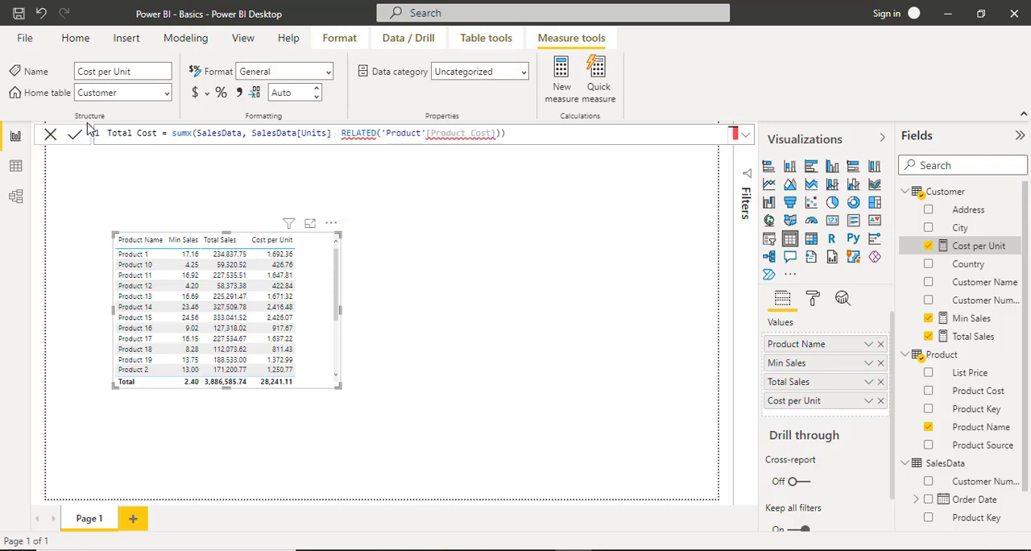
Multiply SalesData[Units] by RELATED('Product'[Product Cost]) in the formula and commit the Total Cost measure.
{"action": "type", "text": "*"}
{"action": "key", "text": "ctrl+Right"}
{"action": "key", "text": "ctrl+Right"}
{"action": "key", "text": "ctrl+Right"}
{"action": "key", "text": "ctrl+Right"}
{"action": "key", "text": "ctrl+Right"}
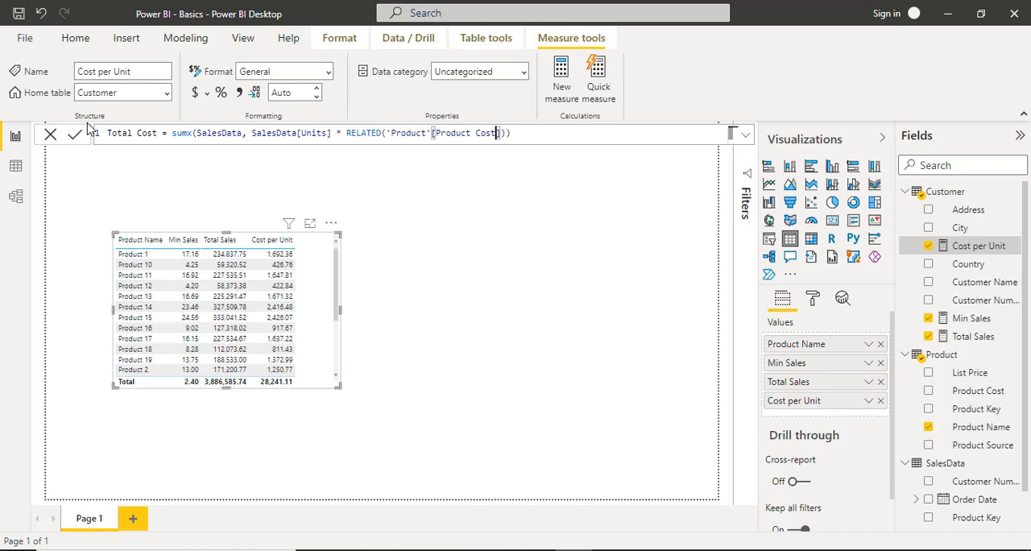
{"action": "key", "text": "ctrl+Left"}
{"action": "key", "text": "ctrl+Left"}
{"action": "key", "text": "ctrl+Left"}
{"action": "key", "text": "ctrl+Left"}
{"action": "key", "text": "ctrl+Left"}
{"action": "key", "text": "ctrl+Left"}
{"action": "key", "text": "ctrl+Left"}
{"action": "key", "text": "ctrl+Left"}
{"action": "key", "text": "ctrl+Right"}
{"action": "key", "text": "ctrl+Right"}
{"action": "key", "text": "ctrl+Right"}
{"action": "key", "text": "ctrl+Right"}
{"action": "key", "text": "ctrl+Right"}
{"action": "key", "text": "ctrl+Right"}
{"action": "key", "text": "ctrl+Right"}
{"action": "key", "text": "ctrl+Right"}
{"action": "key", "text": "End"}
{"action": "key", "text": "Return"}
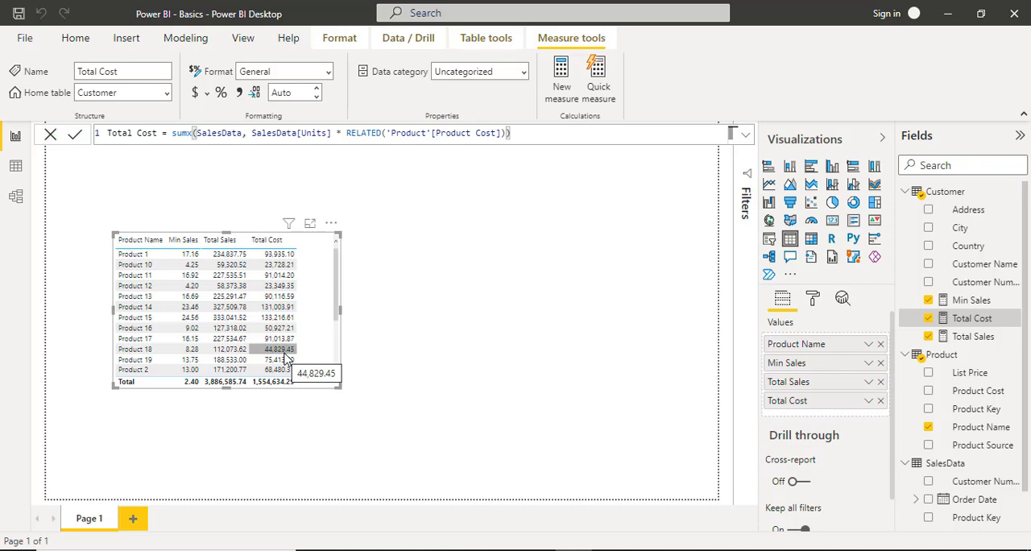
Create a new measure and name it Total Profit.
{"action": "left_click", "coordinate": [561, 71]}
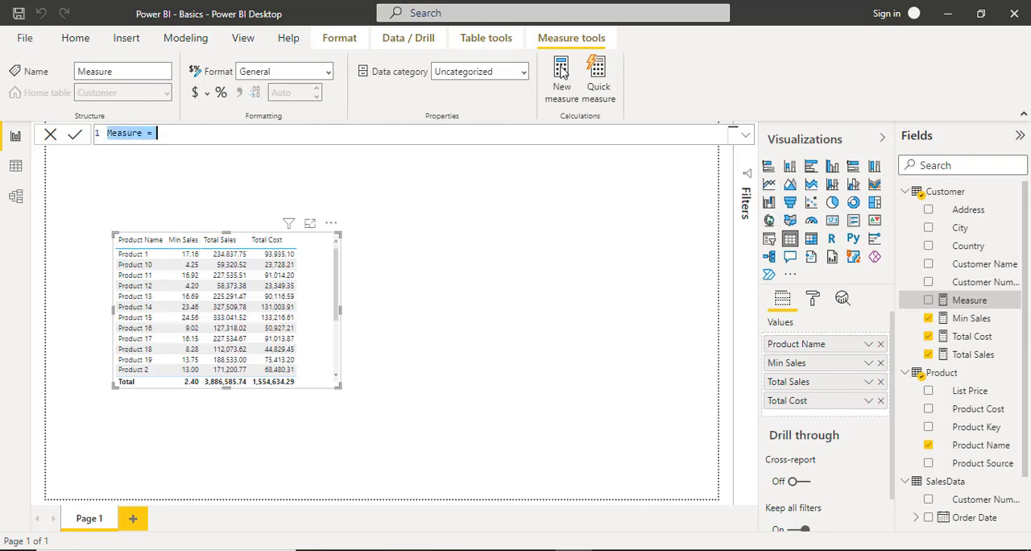
{"action": "type", "text": "Total Profit"}
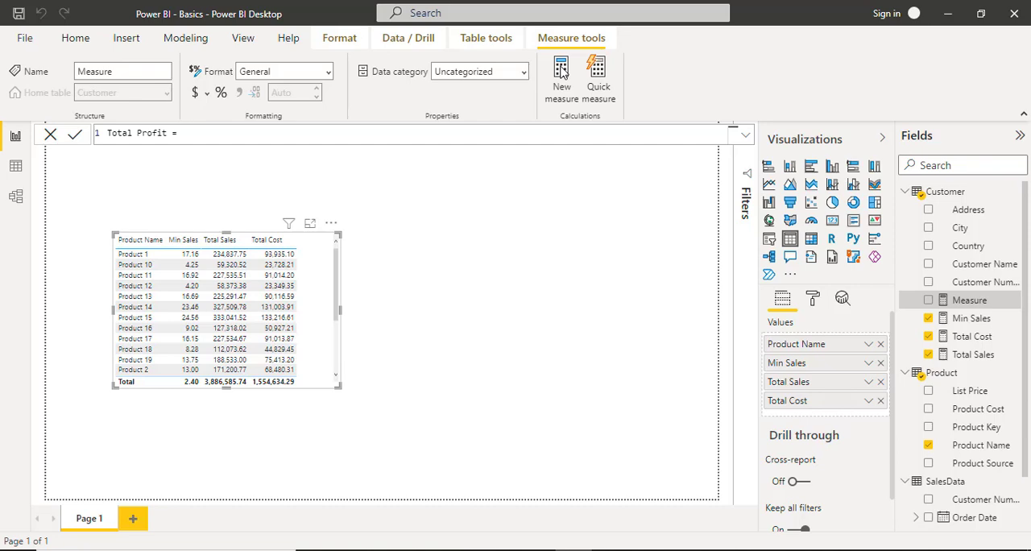
{"action": "type", "text": "= ["}
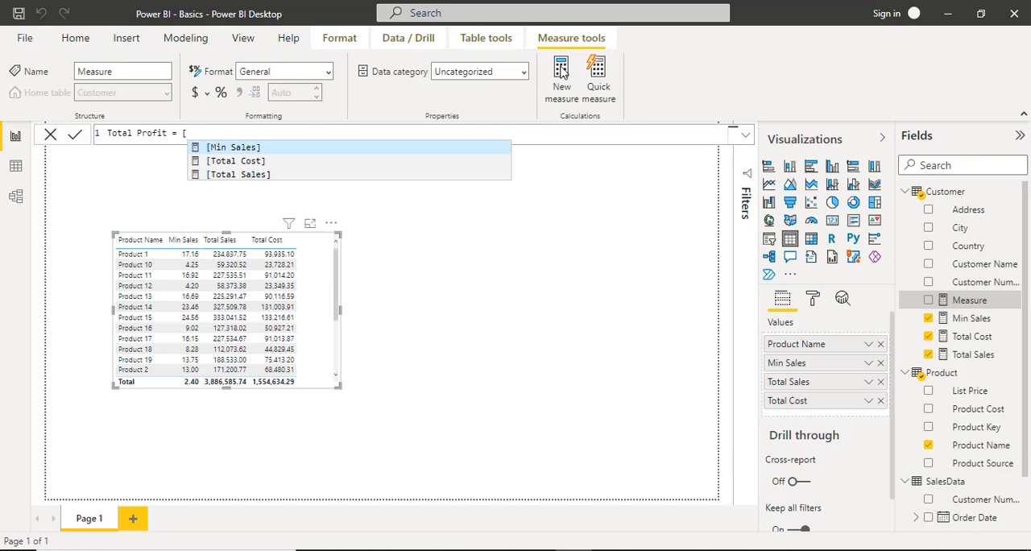
Define Total Profit as [Total Sales] - [Total Cost], completing both measure names from the suggestions.
{"action": "key", "text": "Down"}
{"action": "key", "text": "Down"}
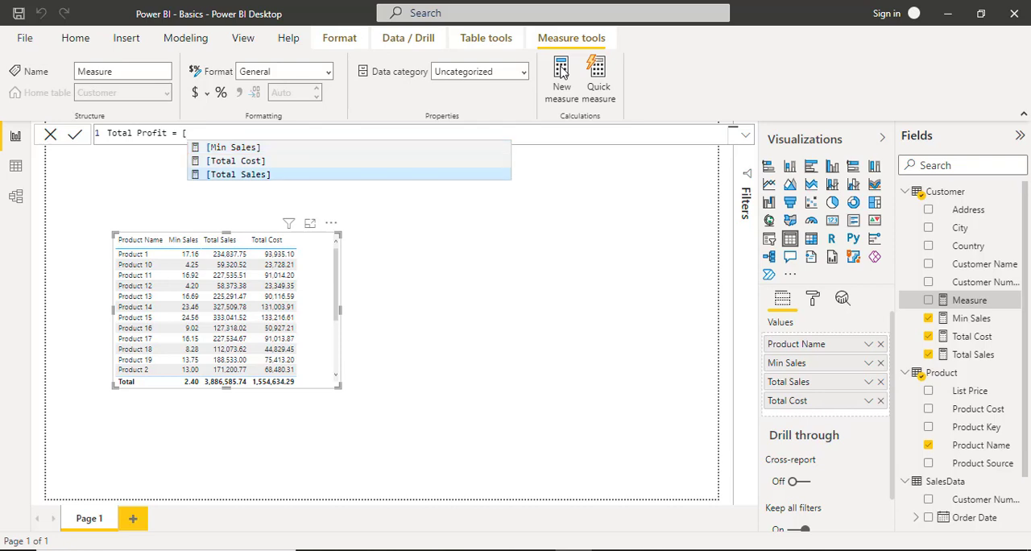
{"action": "key", "text": "Tab"}
{"action": "type", "text": "- "}
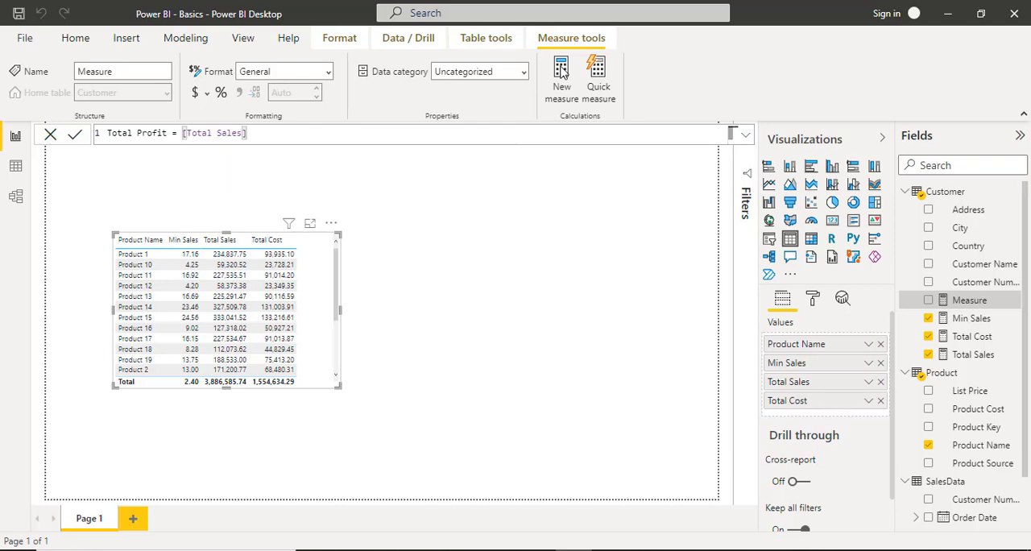
{"action": "type", "text": "[tota"}
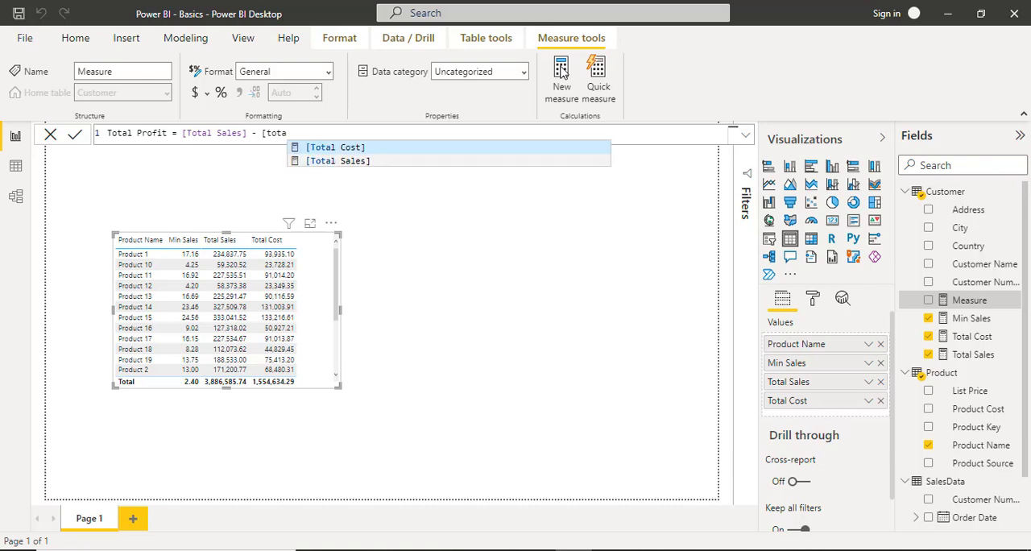
{"action": "key", "text": "Tab"}
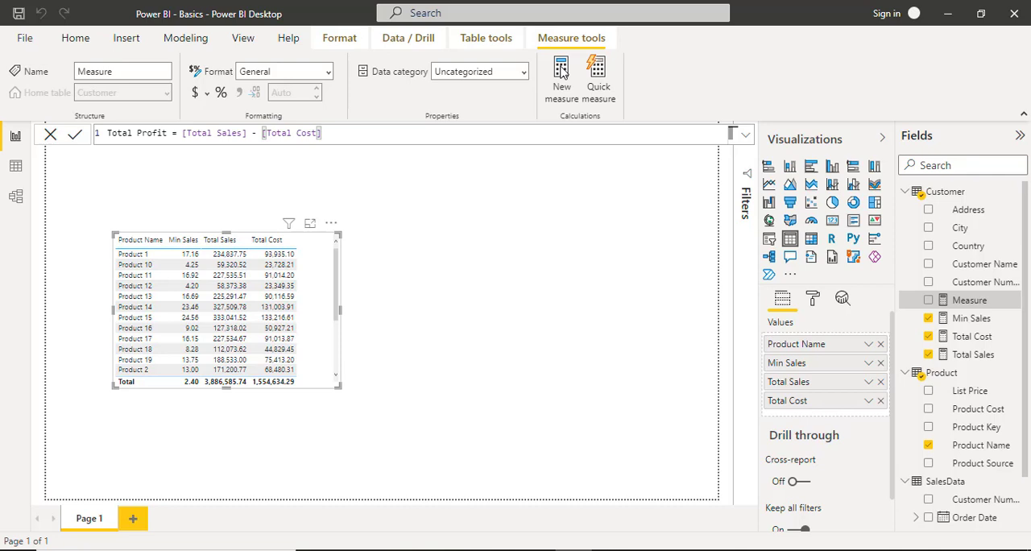
Commit the Total Profit measure, add it to the product table visual, and widen the visual to fit the column.
{"action": "key", "text": "Return"}
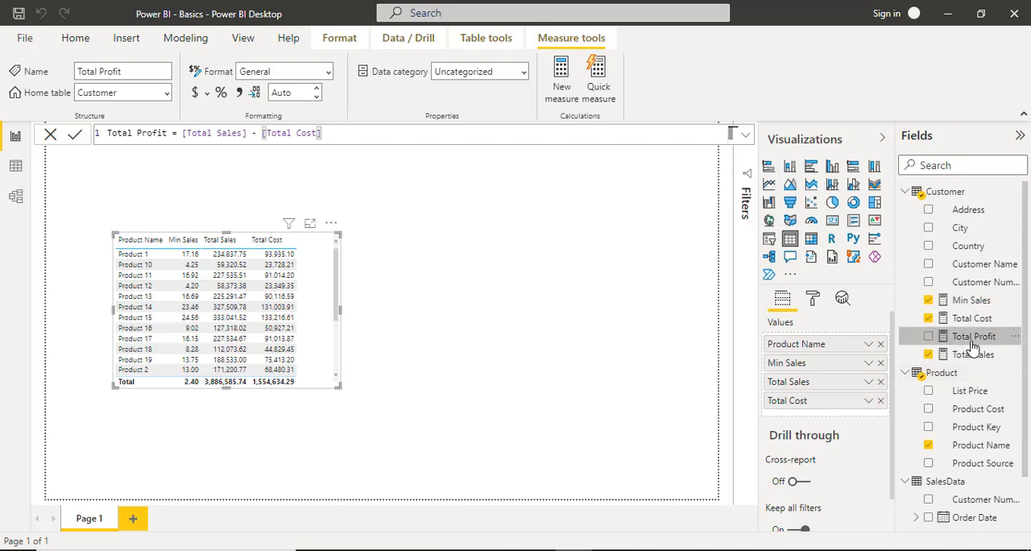
{"action": "left_click_drag", "start_coordinate": [974, 337], "coordinate": [822, 417]}
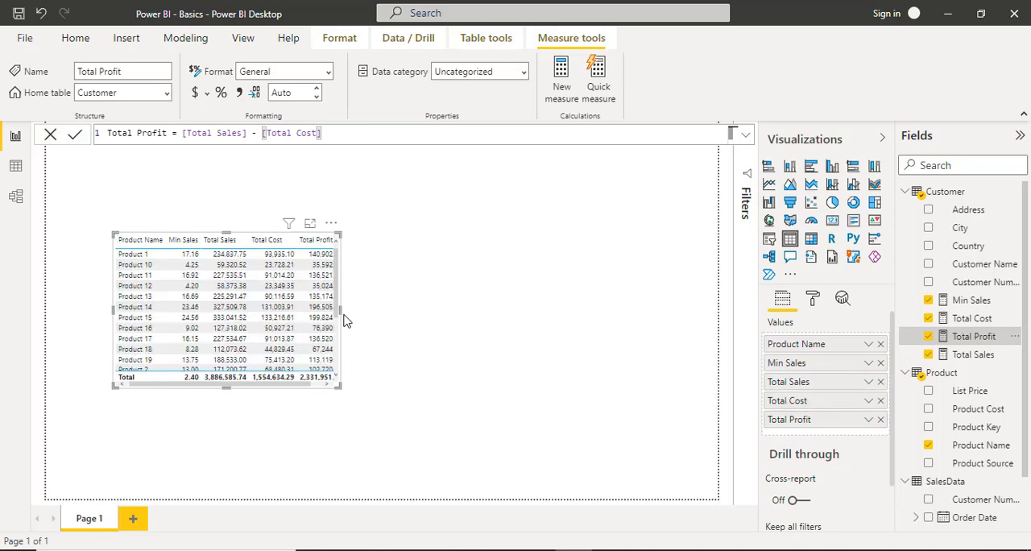
{"action": "left_click_drag", "start_coordinate": [342, 321], "coordinate": [391, 318]}
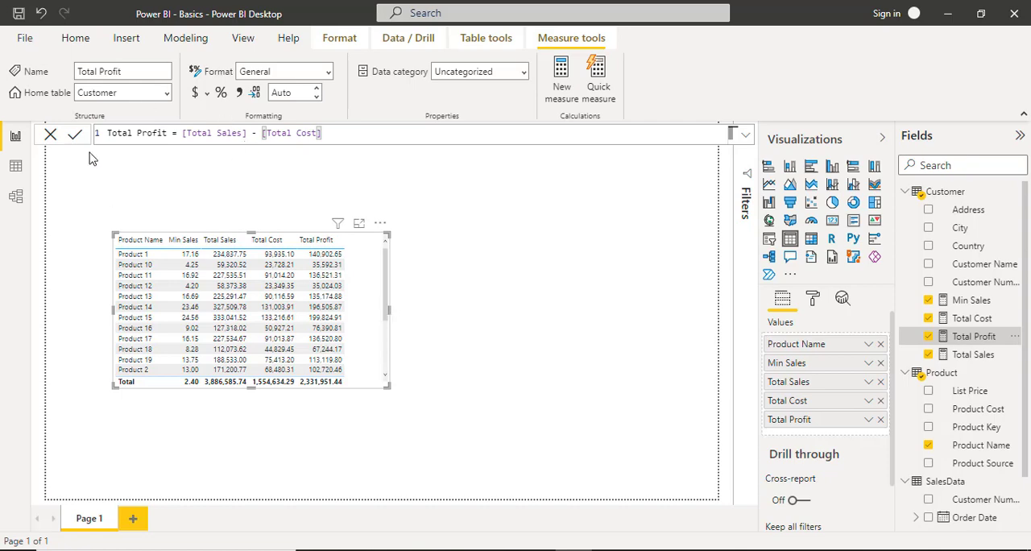
Add a new calculated column to the SalesData table in the data view.
{"action": "left_click", "coordinate": [15, 167]}
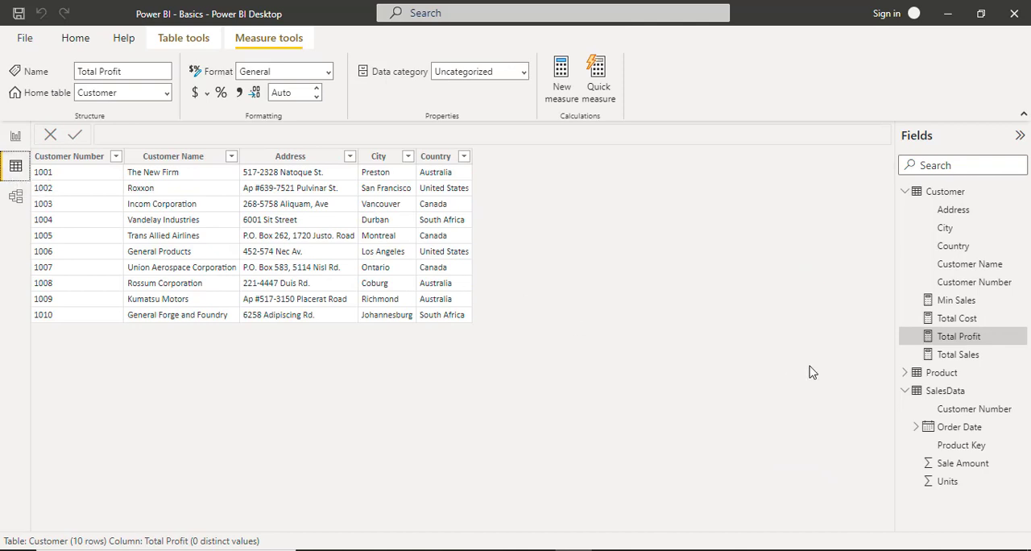
{"action": "left_click", "coordinate": [943, 392]}
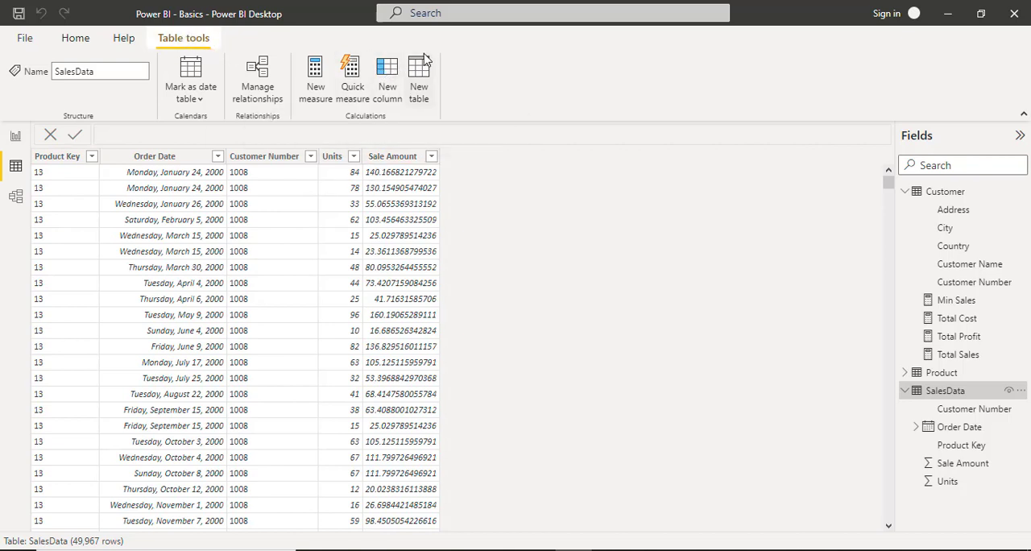
{"action": "left_click", "coordinate": [388, 84]}
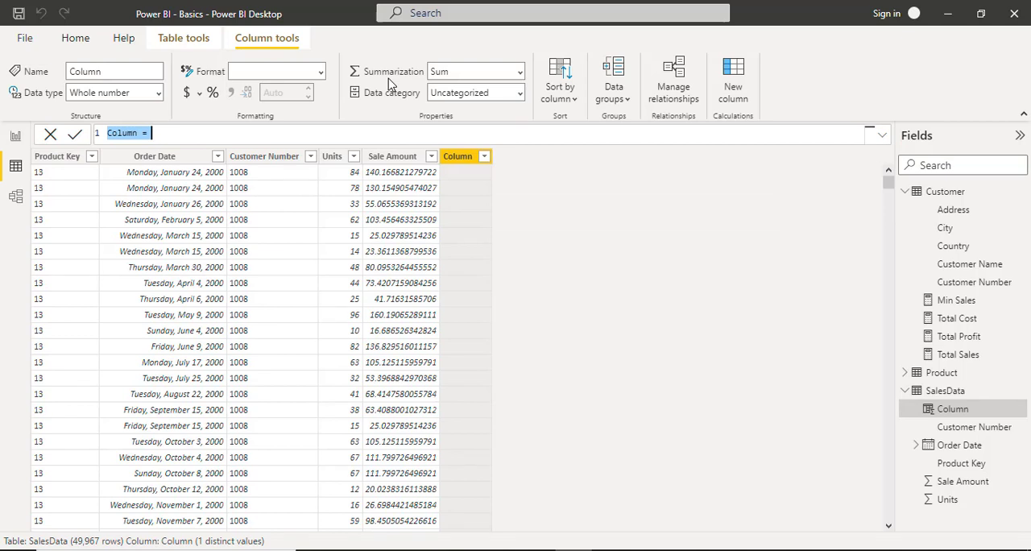
Define the column as Cost per Unit = RELATED('Product'[Product Cost]) and commit the formula.
{"action": "type", "text": "Cos"}
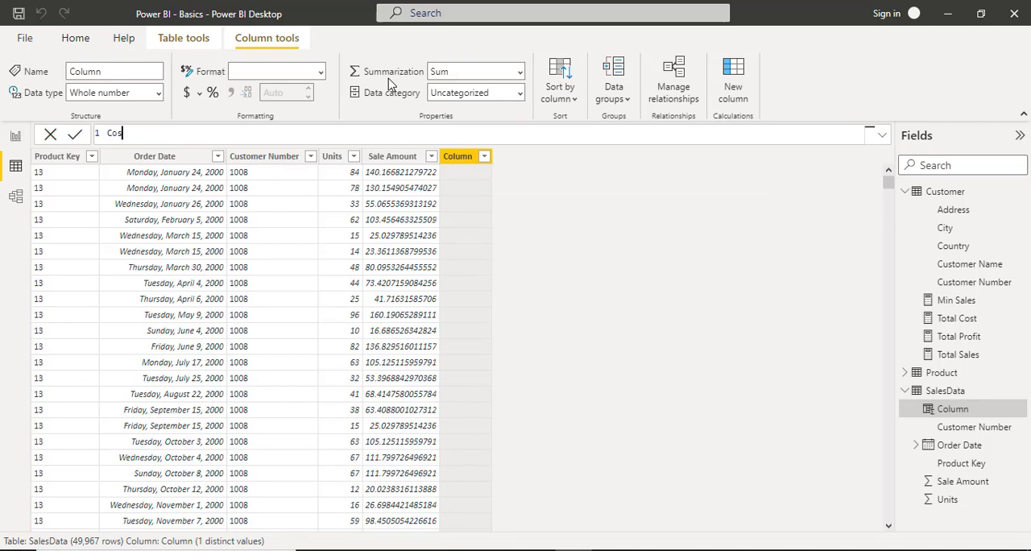
{"action": "type", "text": "t per Unit = rela"}
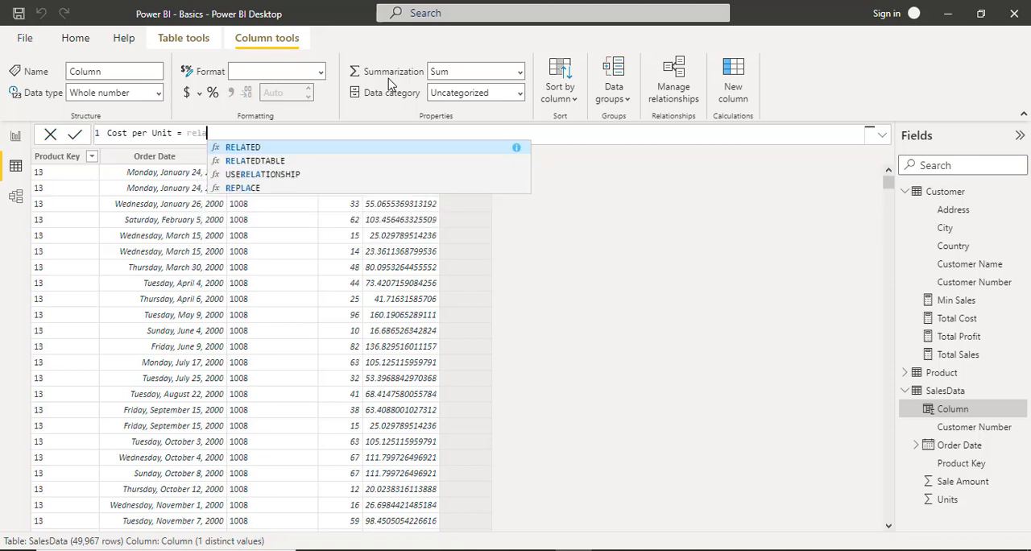
{"action": "key", "text": "Tab"}
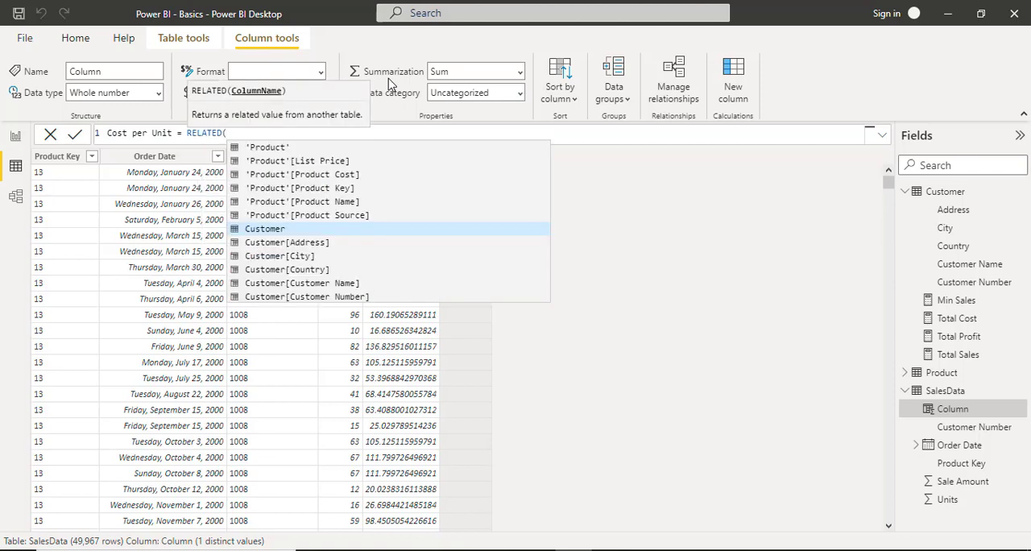
{"action": "type", "text": "produ"}
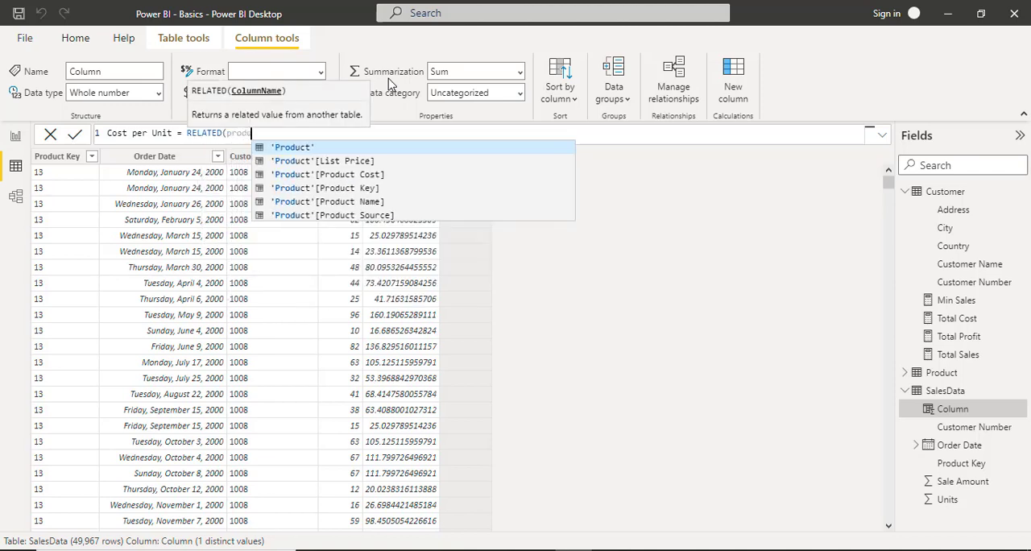
{"action": "key", "text": "Tab"}
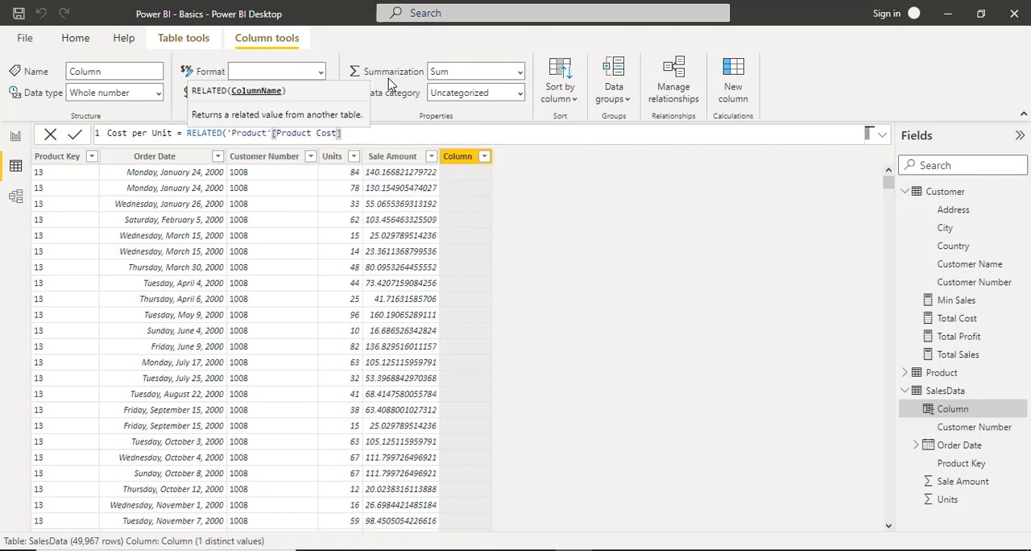
{"action": "type", "text": ")"}
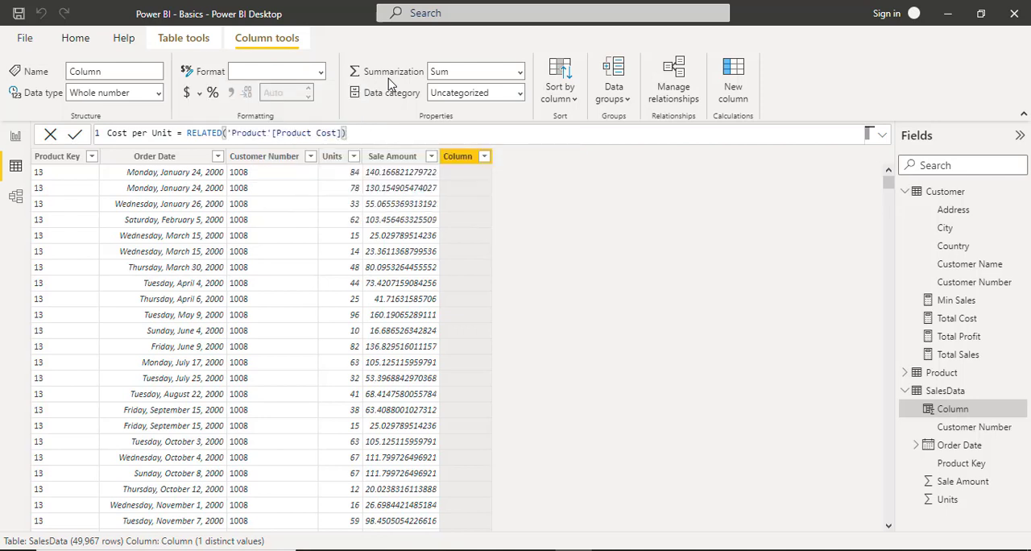
{"action": "key", "text": "Return"}
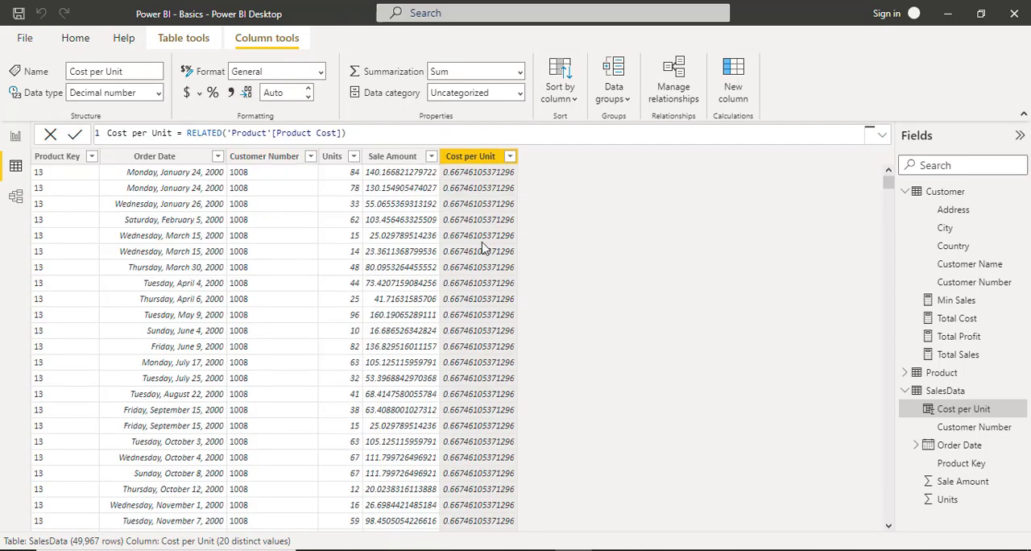
Examine the Cost per Unit values across the SalesData rows for different product keys.
{"action": "scroll", "coordinate": [466, 298], "scroll_direction": "down", "scroll_amount": 5}
{"action": "scroll", "coordinate": [463, 299], "scroll_direction": "down", "scroll_amount": 20}
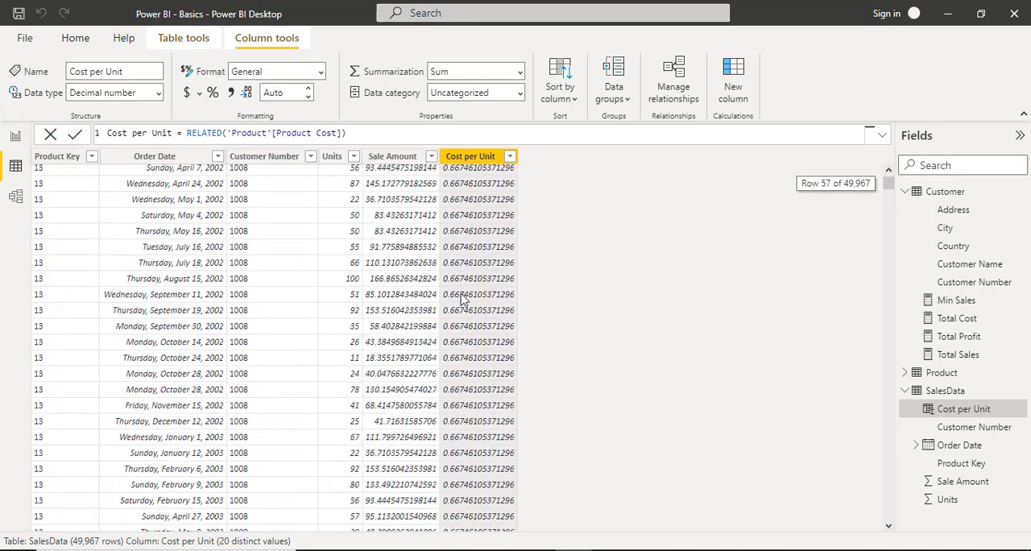
{"action": "scroll", "coordinate": [476, 323], "scroll_direction": "down", "scroll_amount": 18}
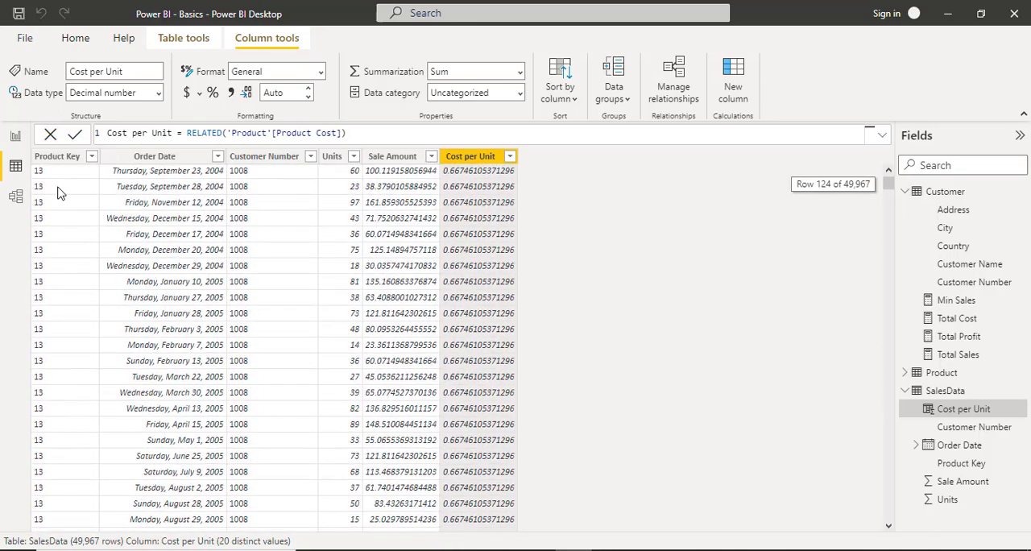
{"action": "scroll", "coordinate": [488, 348], "scroll_direction": "down", "scroll_amount": 20}
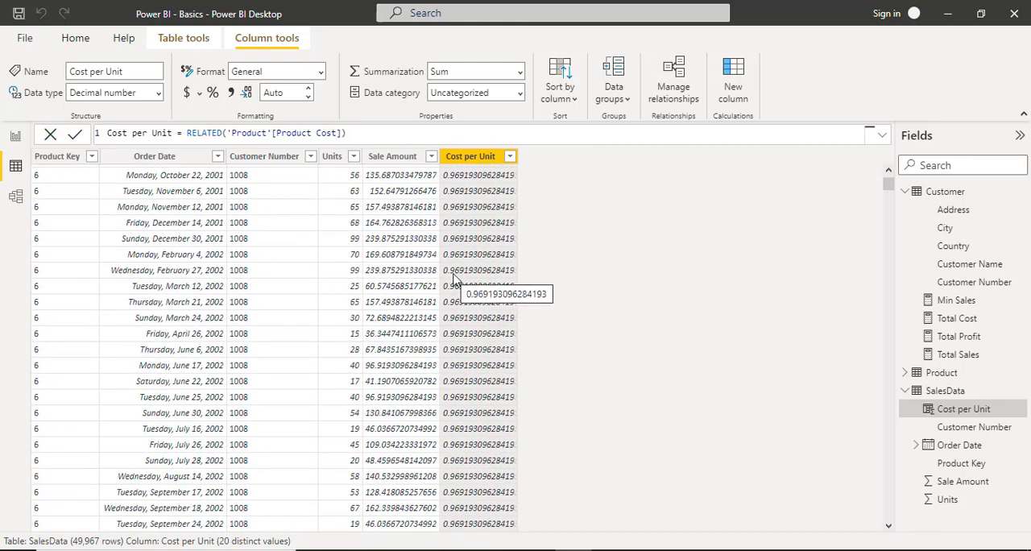
{"action": "scroll", "coordinate": [453, 278], "scroll_direction": "up", "scroll_amount": 20}
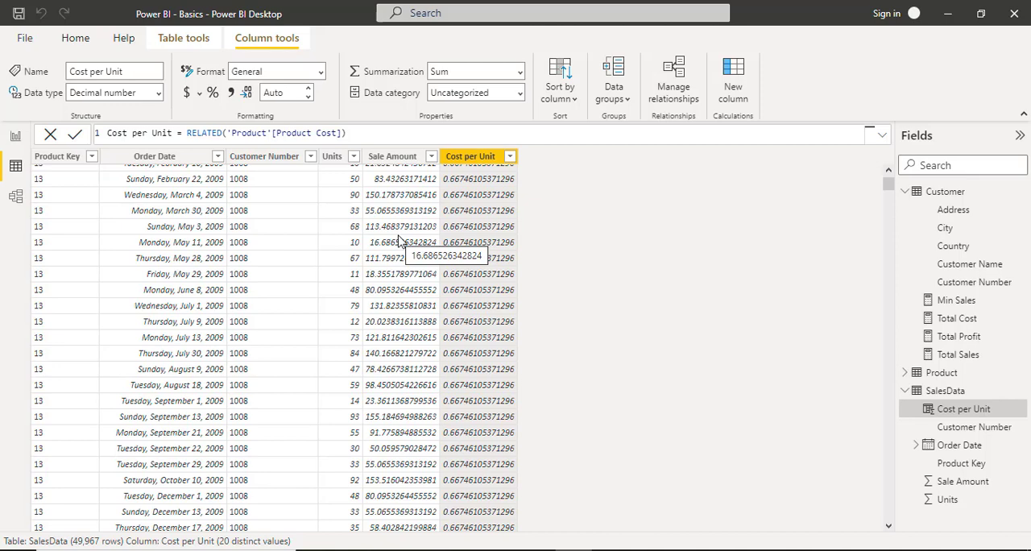
From the report view, create and load a manually entered table named Essential Measures with the value 1 in Column1.
{"action": "left_click", "coordinate": [14, 137]}
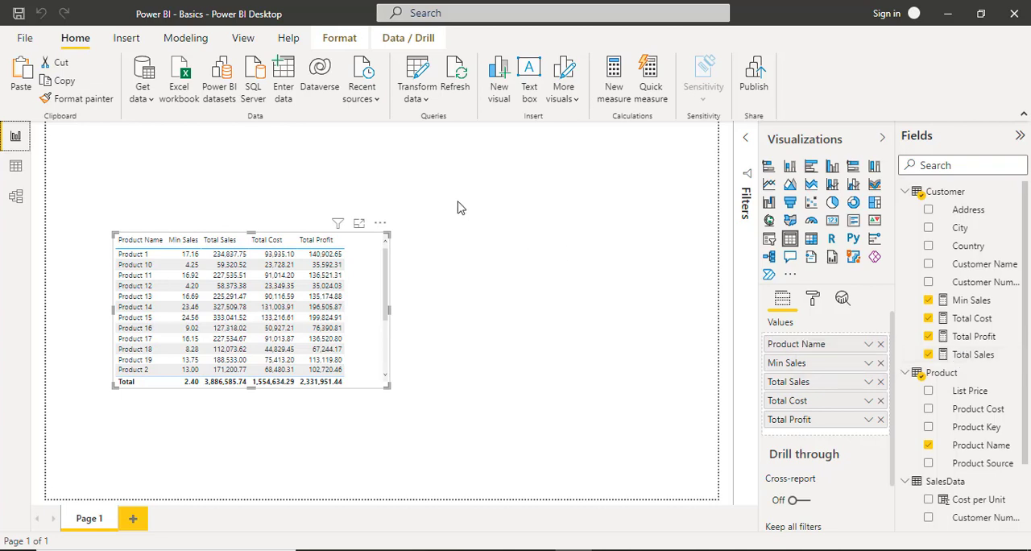
{"action": "left_click", "coordinate": [287, 73]}
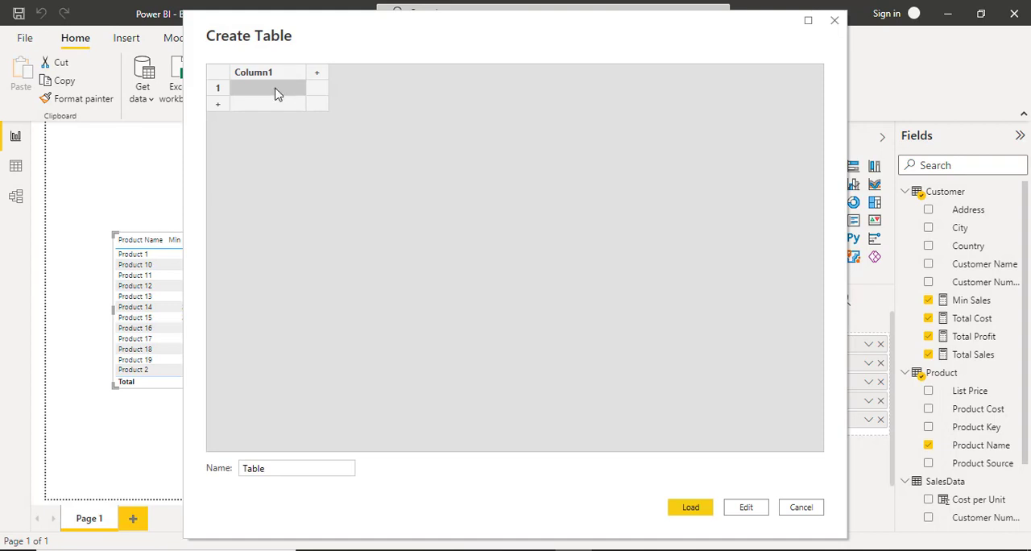
{"action": "type", "text": "1"}
{"action": "left_click", "coordinate": [287, 469]}
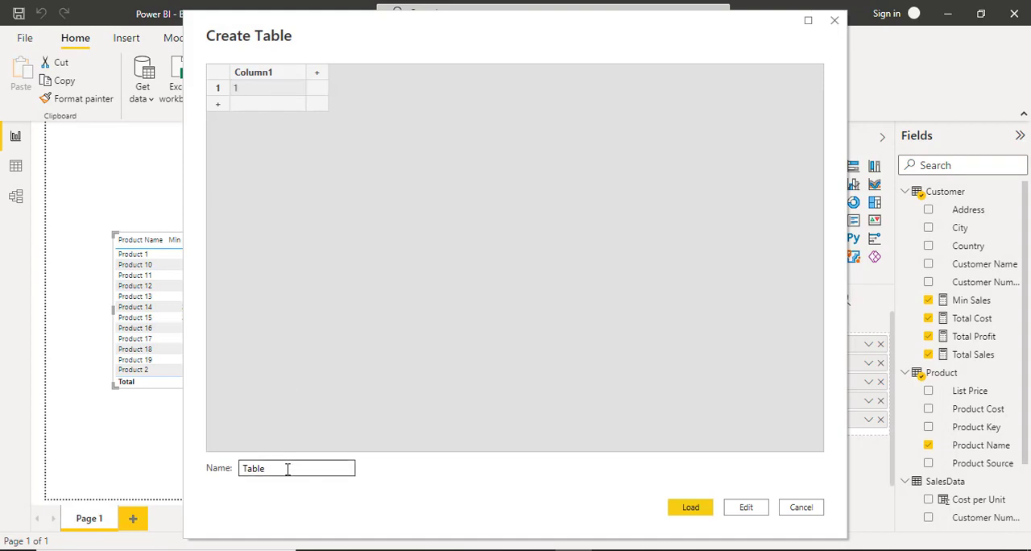
{"action": "left_click_drag", "start_coordinate": [276, 468], "coordinate": [213, 470]}
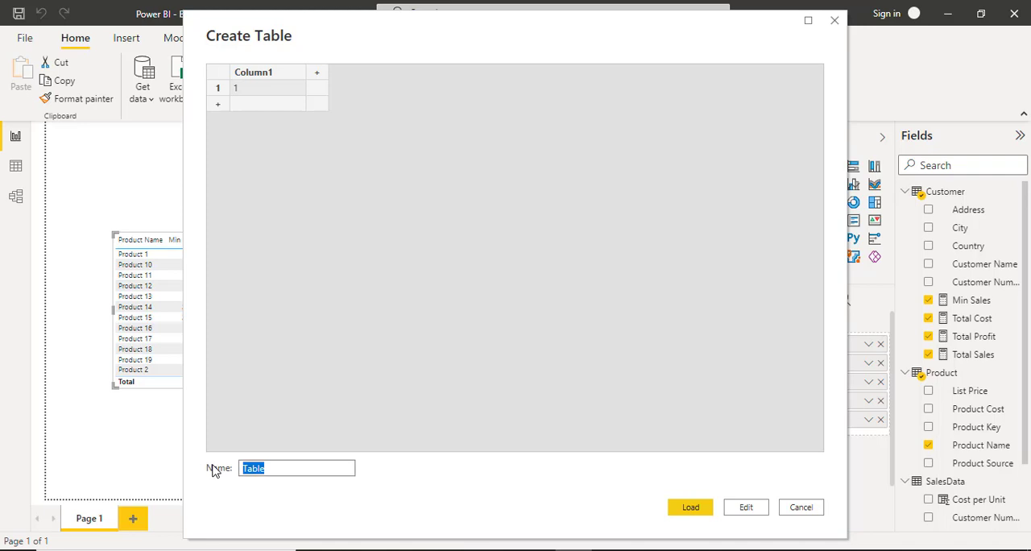
{"action": "type", "text": "Essential Measures"}
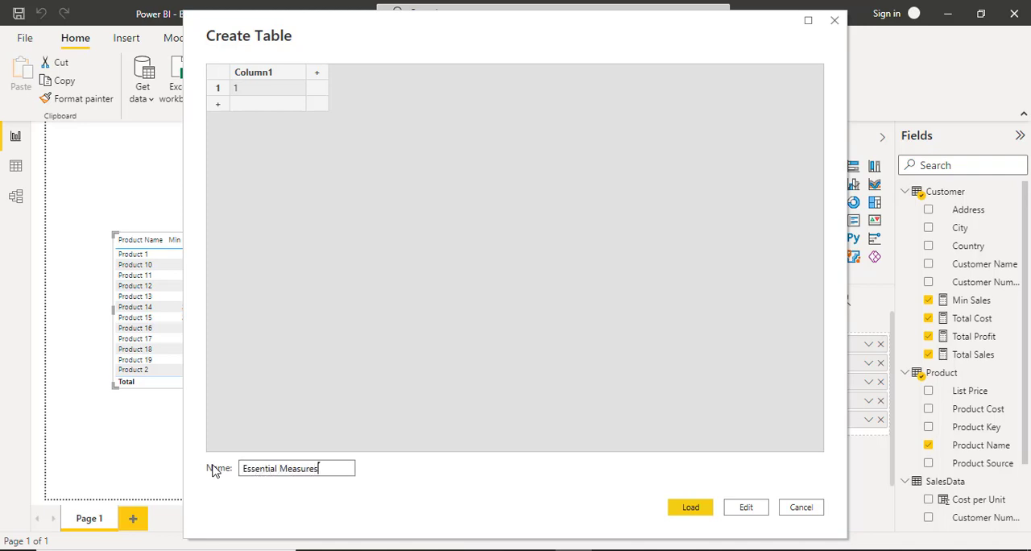
{"action": "left_click", "coordinate": [696, 507]}
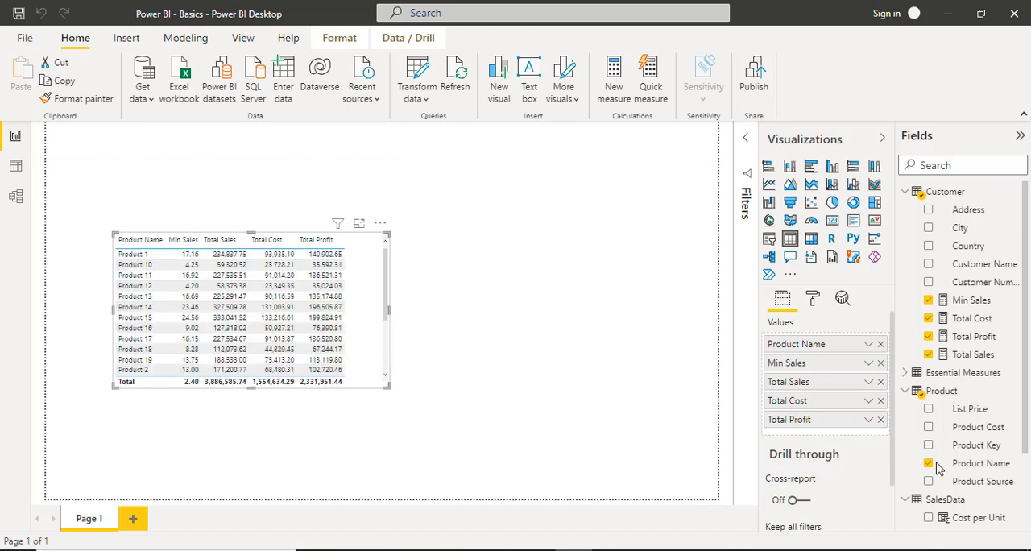
Expand the Essential Measures table and set it as the home table of the Min Sales measure.
{"action": "left_click", "coordinate": [905, 374]}
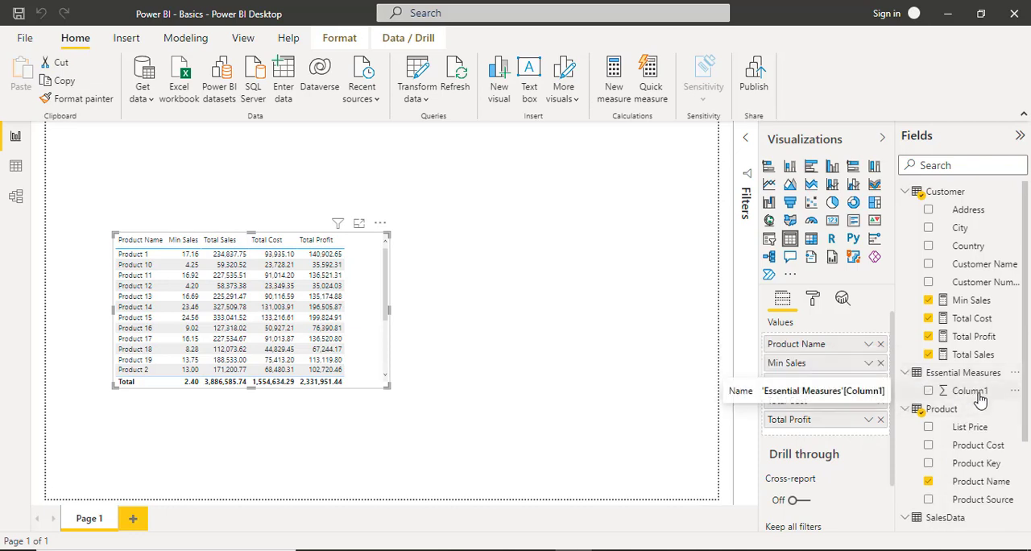
{"action": "left_click", "coordinate": [1011, 301]}
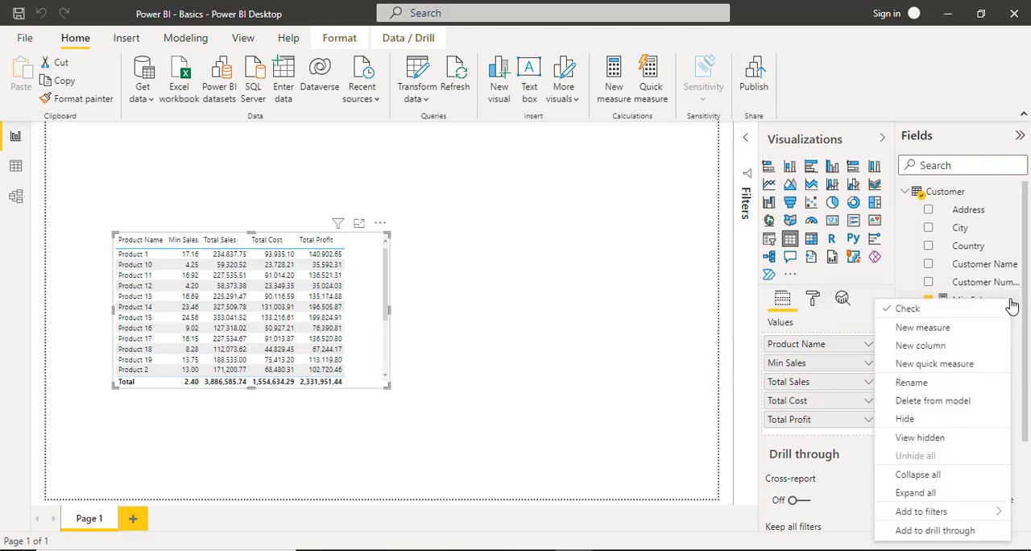
{"action": "left_click", "coordinate": [1013, 300]}
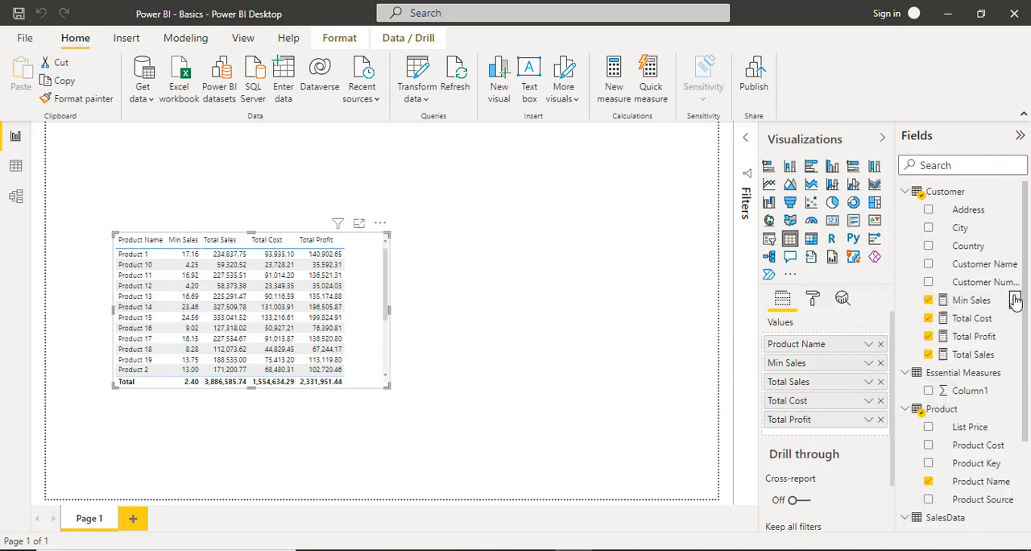
{"action": "left_click", "coordinate": [1007, 300]}
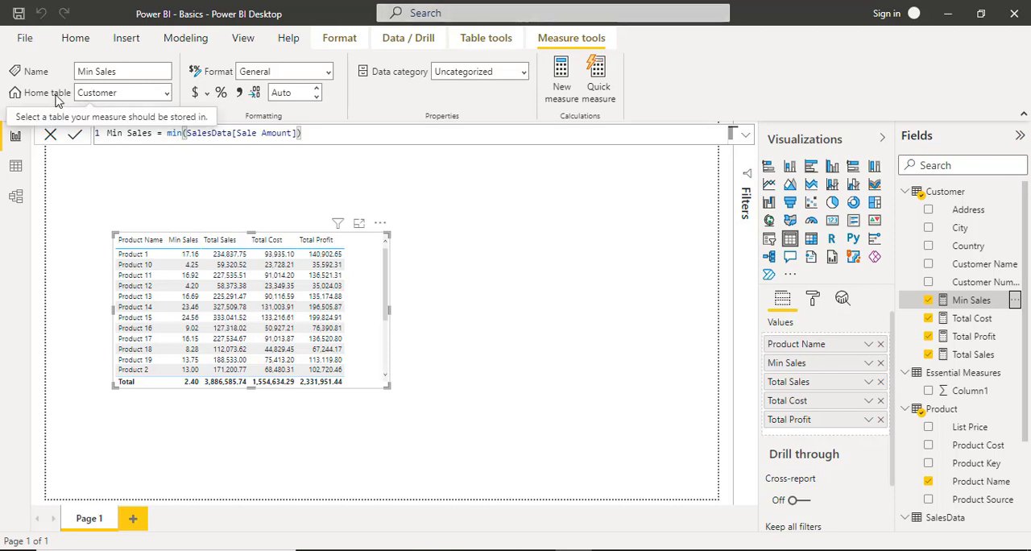
{"action": "left_click", "coordinate": [167, 93]}
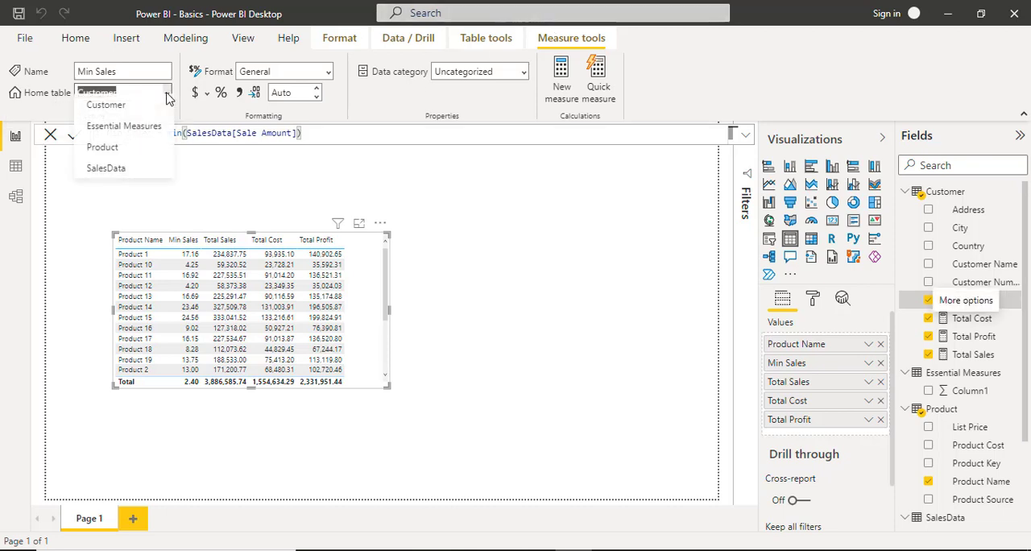
{"action": "left_click", "coordinate": [150, 136]}
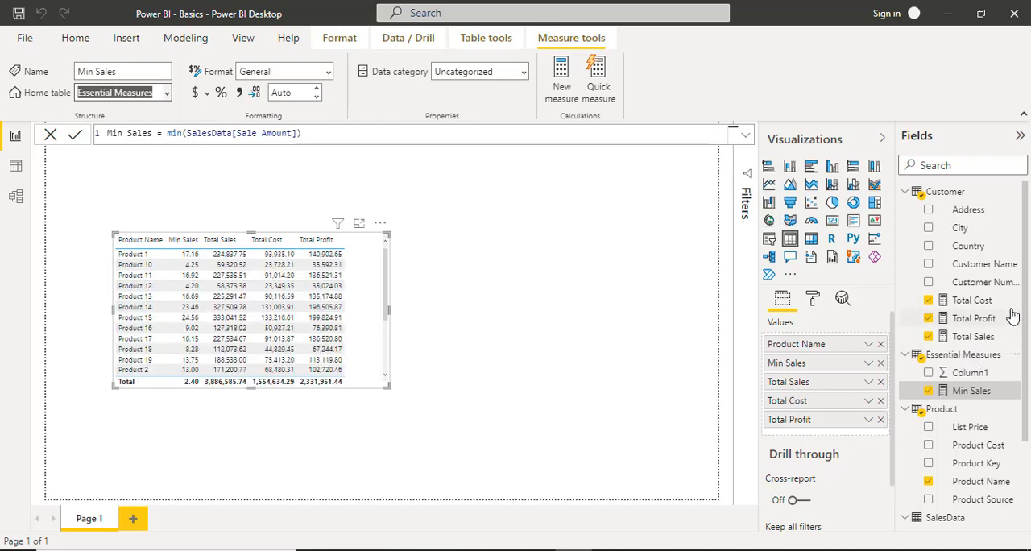
Try to set Essential Measures as the home table of the Total Cost measure.
{"action": "left_click", "coordinate": [971, 301]}
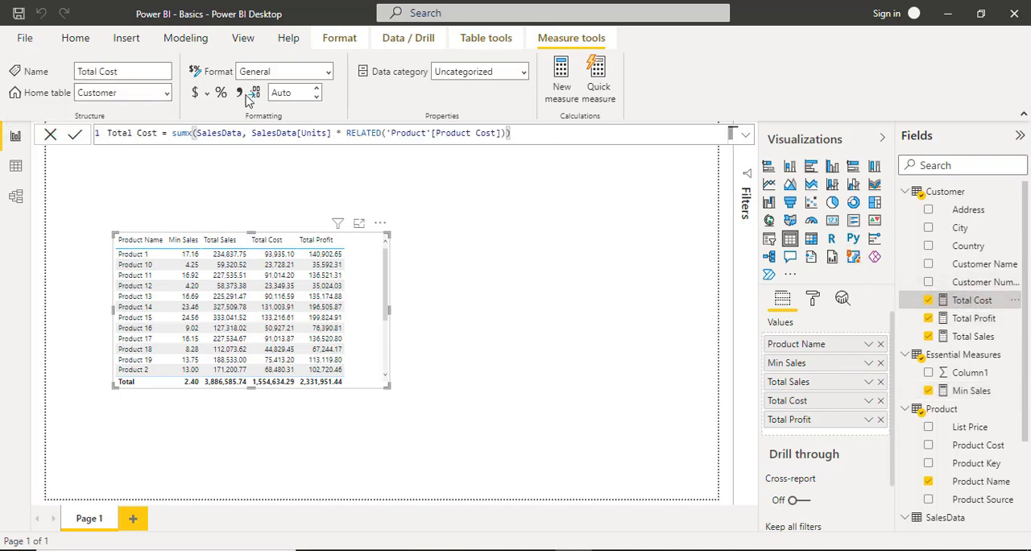
{"action": "left_click", "coordinate": [168, 94]}
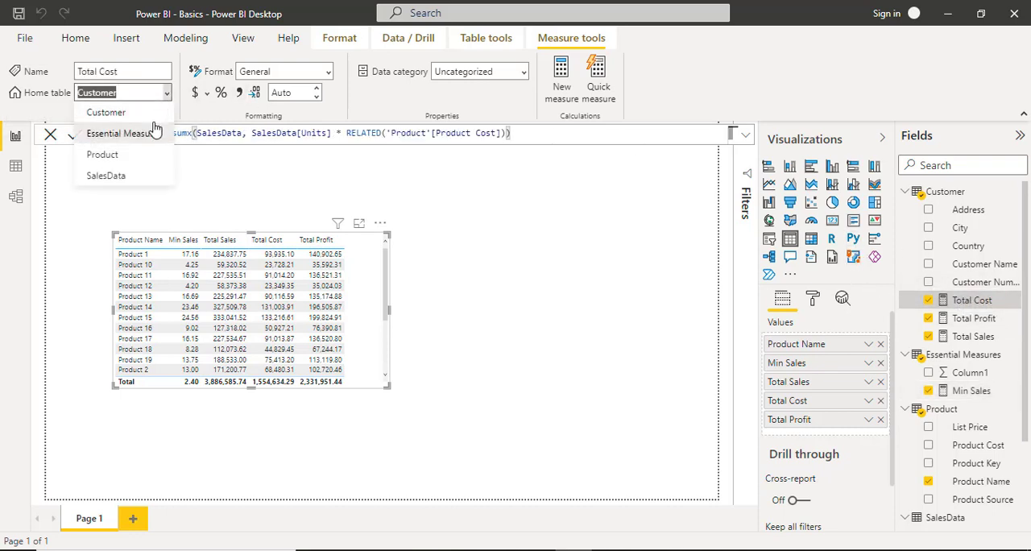
{"action": "left_click", "coordinate": [151, 135]}
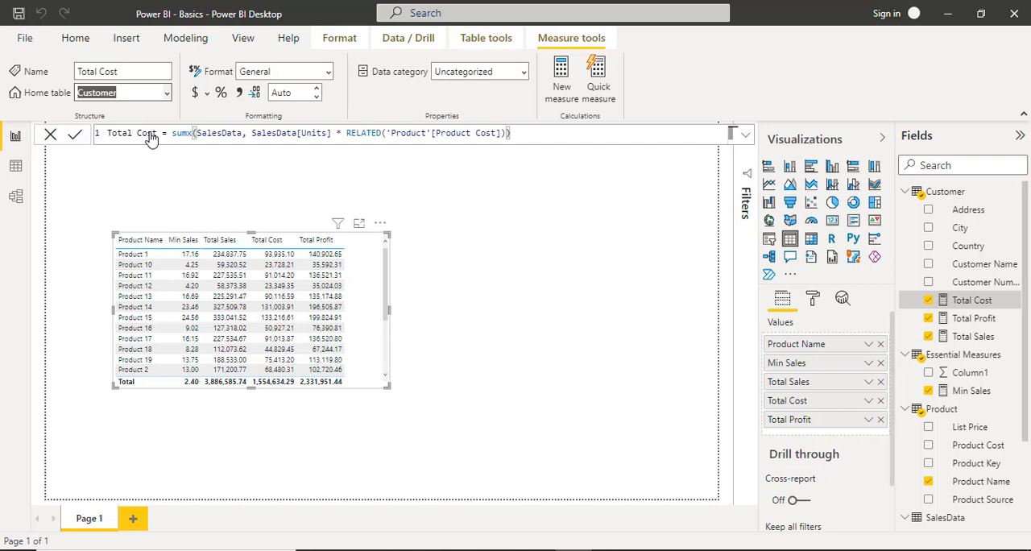
{"action": "left_click", "coordinate": [168, 95]}
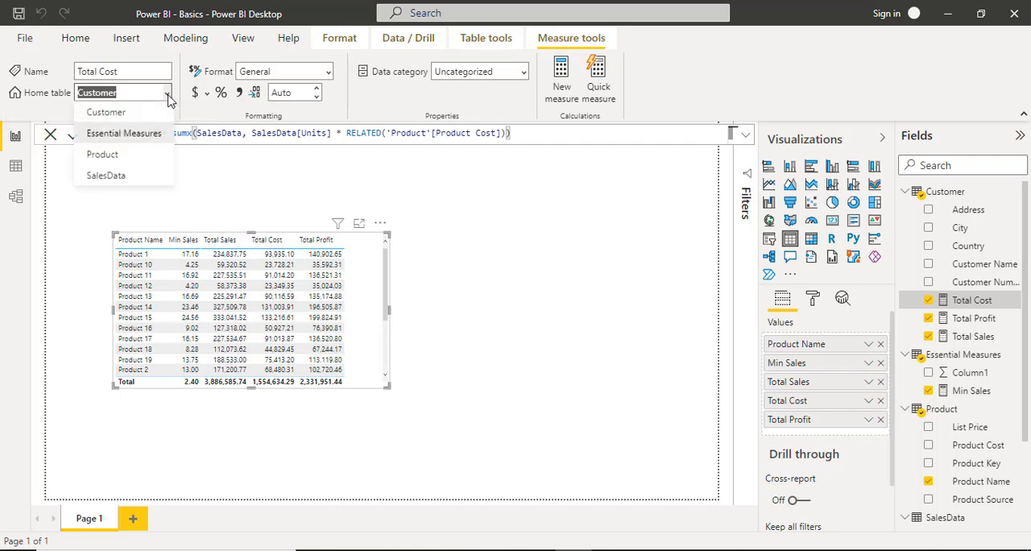
{"action": "left_click", "coordinate": [120, 137]}
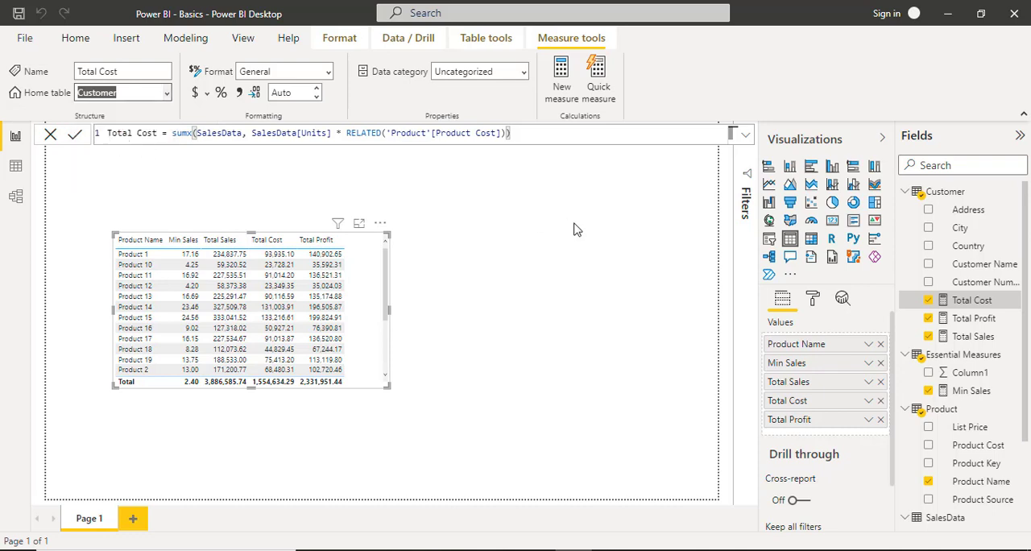
{"action": "right_click", "coordinate": [1007, 300]}
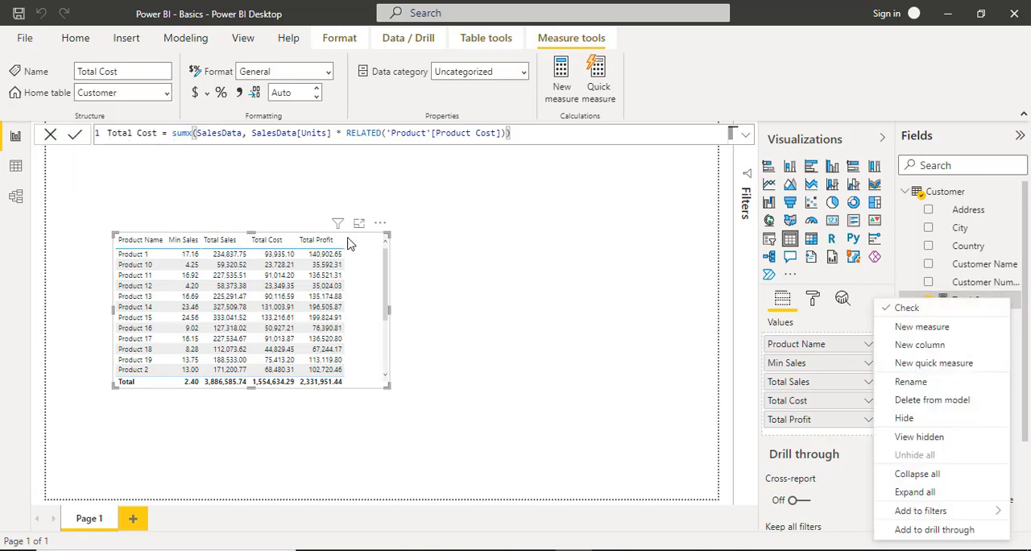
{"action": "left_click", "coordinate": [167, 97]}
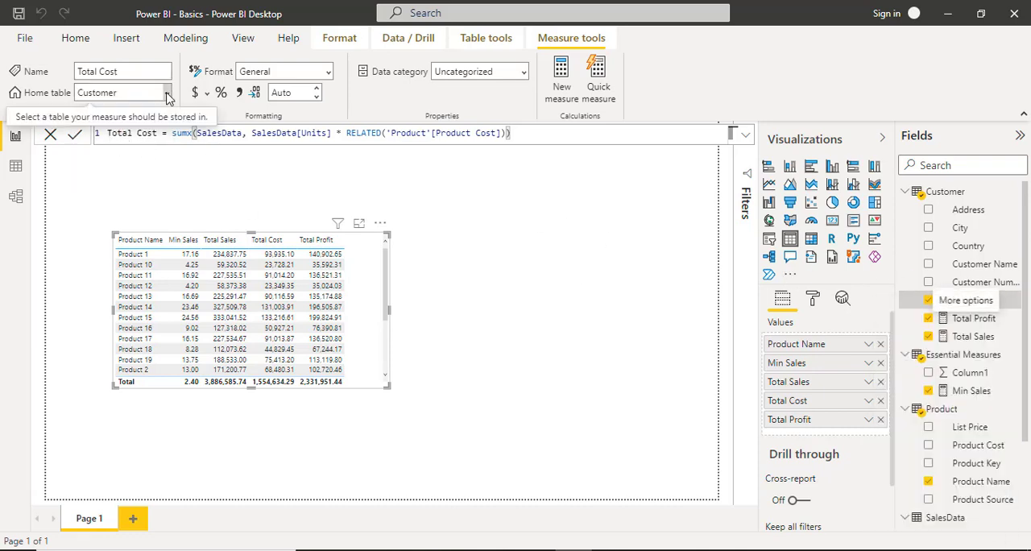
{"action": "left_click", "coordinate": [166, 93]}
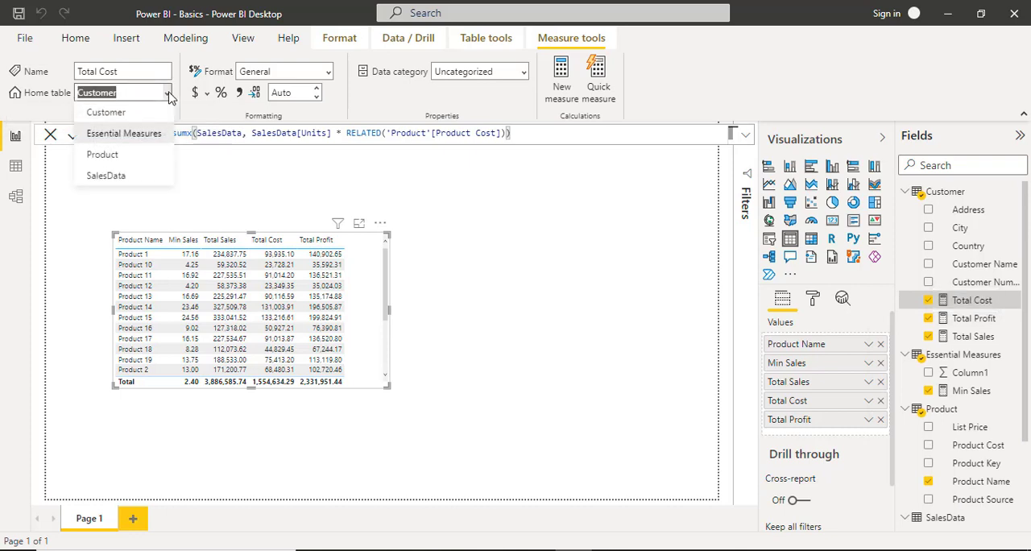
{"action": "left_click", "coordinate": [147, 137]}
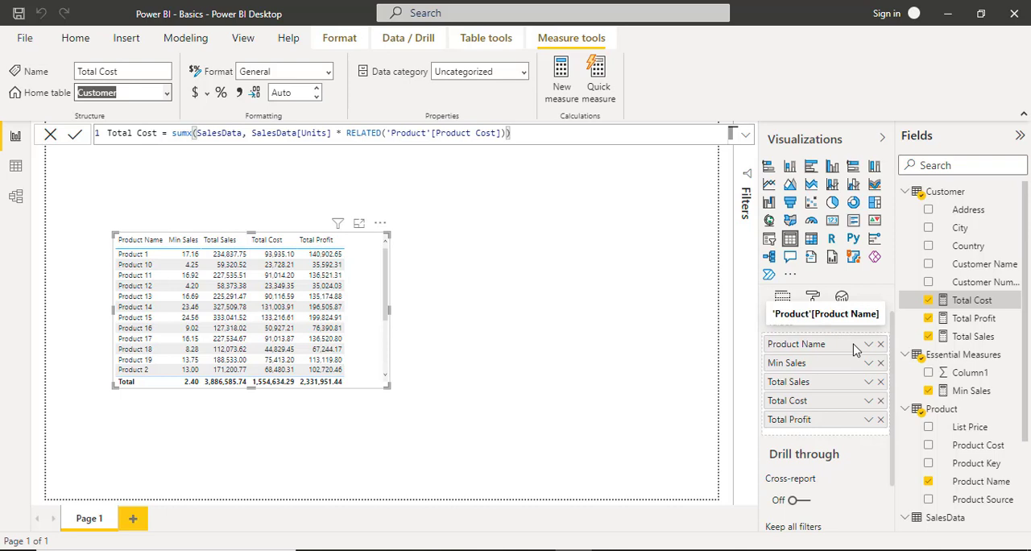
{"action": "left_click", "coordinate": [1013, 321]}
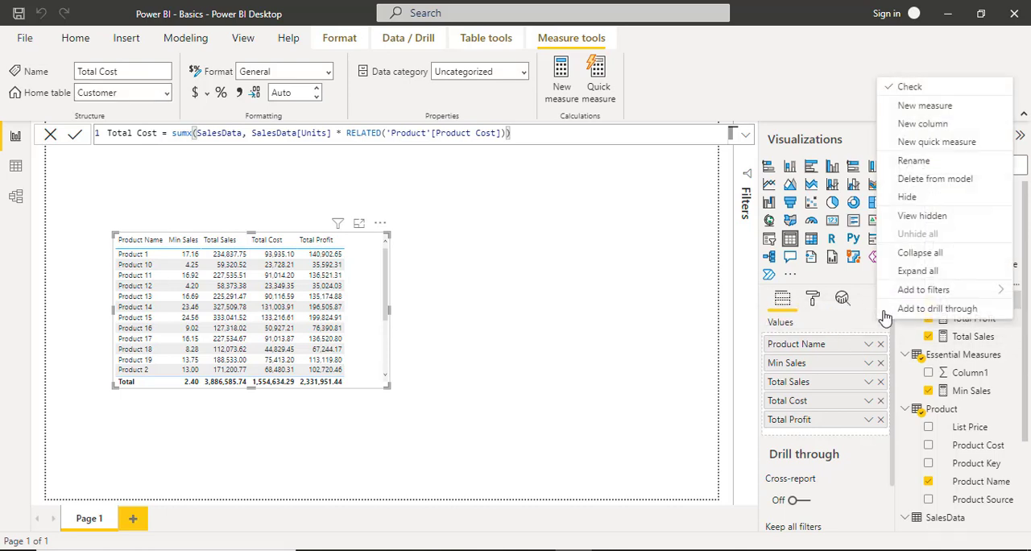
{"action": "left_click", "coordinate": [852, 67]}
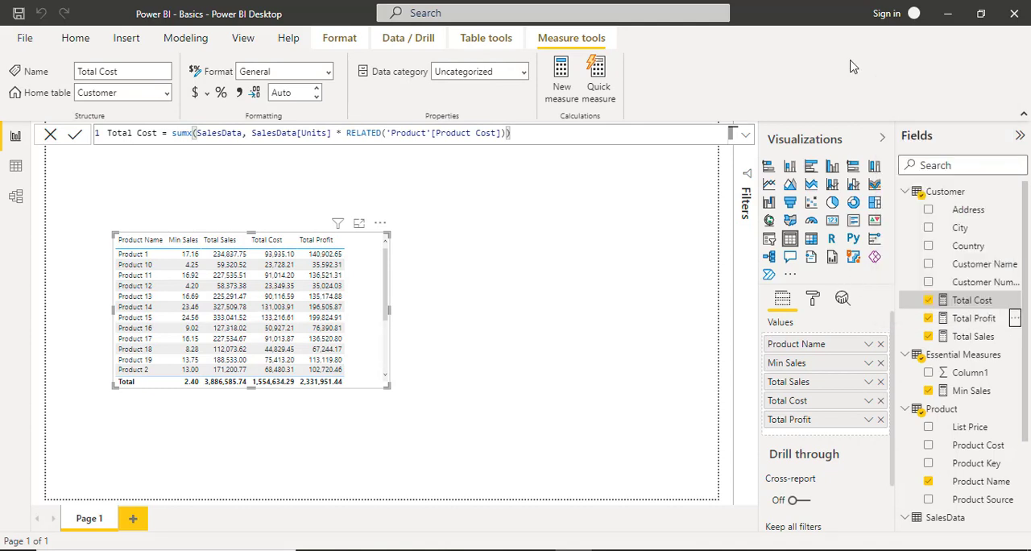
Try to set Essential Measures as the home table of the Total Sales measure.
{"action": "left_click", "coordinate": [978, 341]}
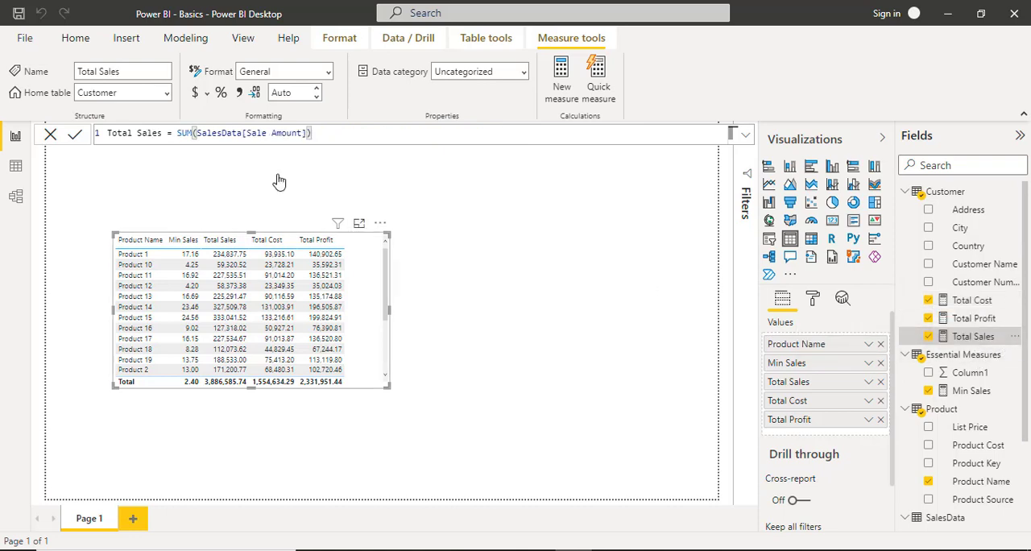
{"action": "left_click", "coordinate": [166, 93]}
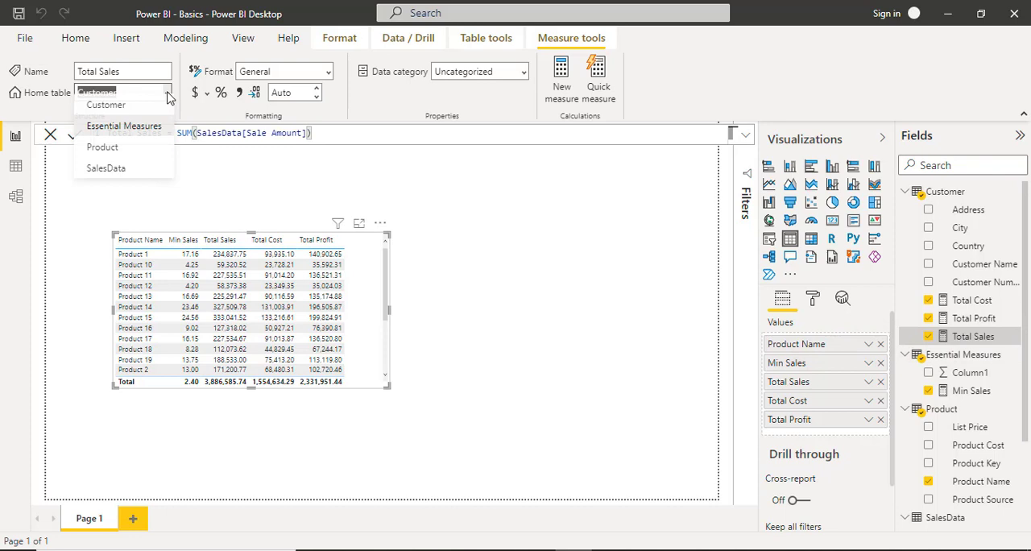
{"action": "left_click", "coordinate": [143, 134]}
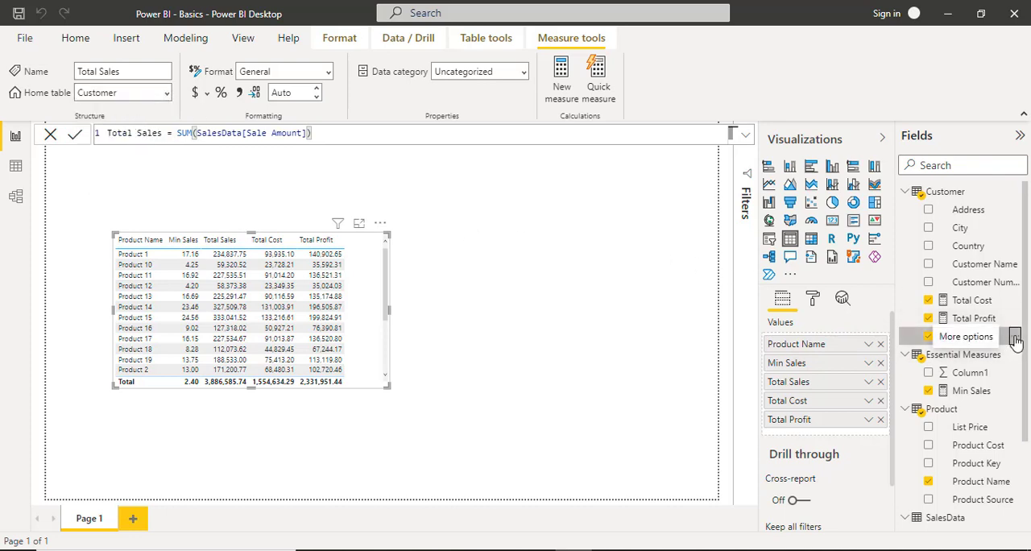
Remove Total Sales from the table visual and try again to move the measure into the Essential Measures table.
{"action": "left_click", "coordinate": [1017, 337]}
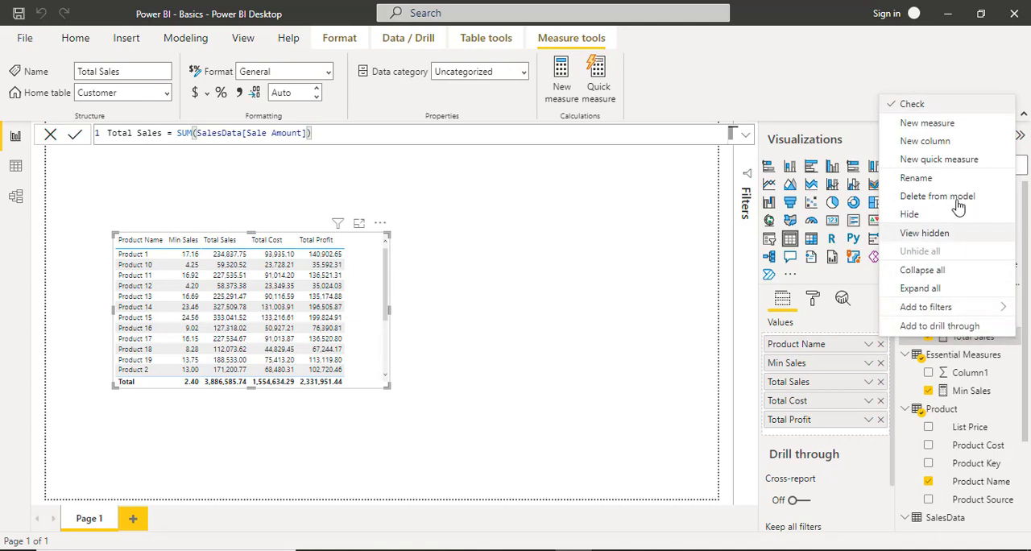
{"action": "left_click", "coordinate": [895, 107]}
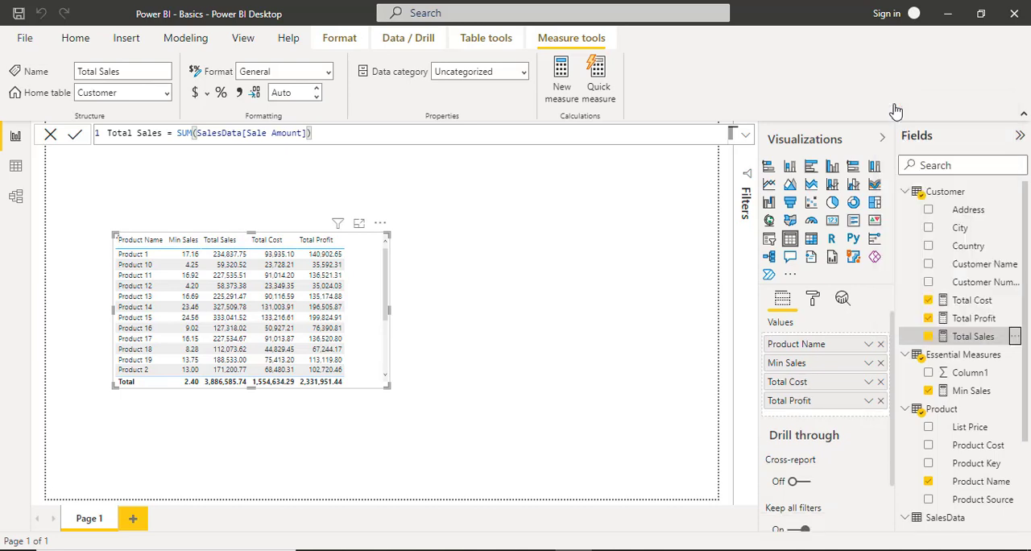
{"action": "left_click", "coordinate": [167, 95]}
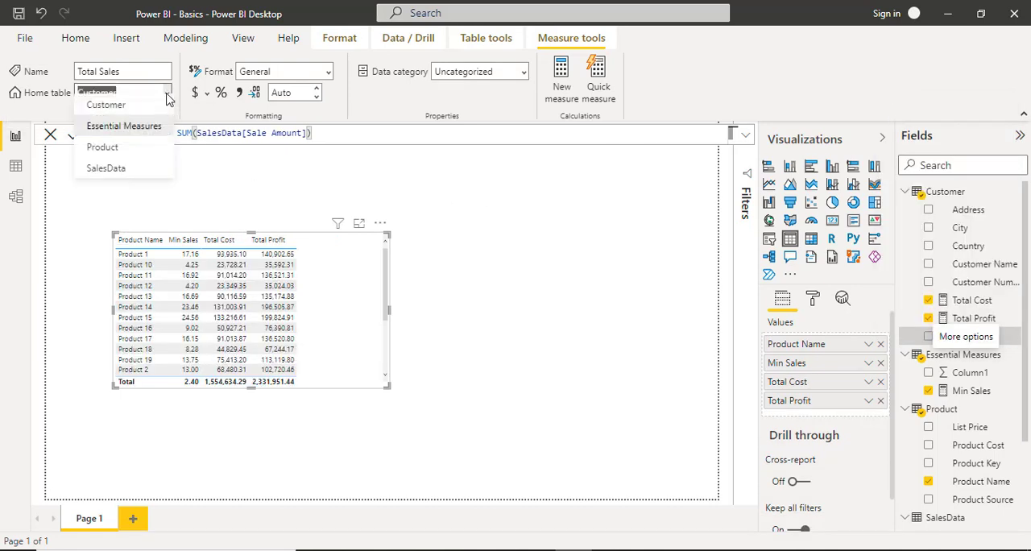
{"action": "left_click", "coordinate": [150, 134]}
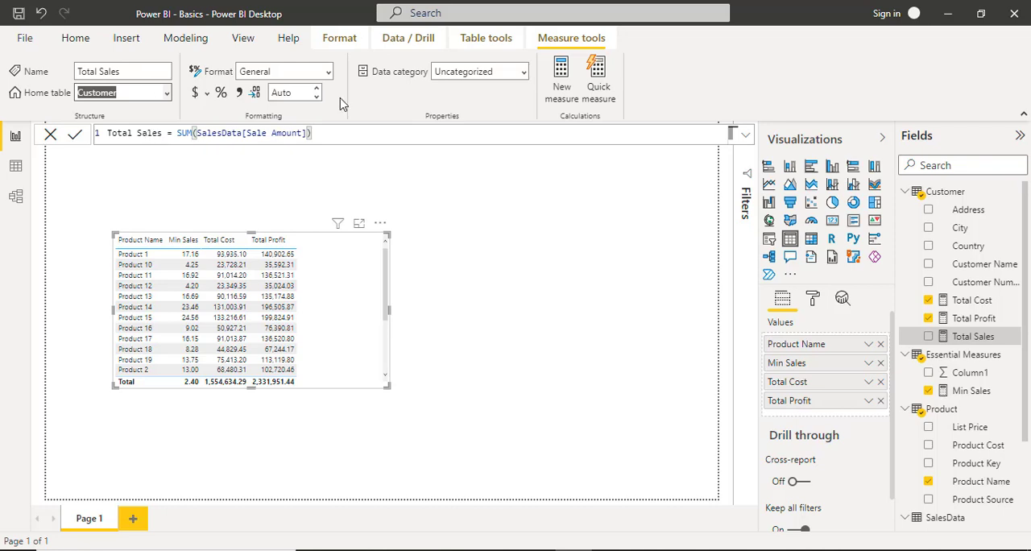
{"action": "left_click", "coordinate": [977, 338]}
{"action": "left_click_drag", "start_coordinate": [979, 342], "coordinate": [963, 388]}
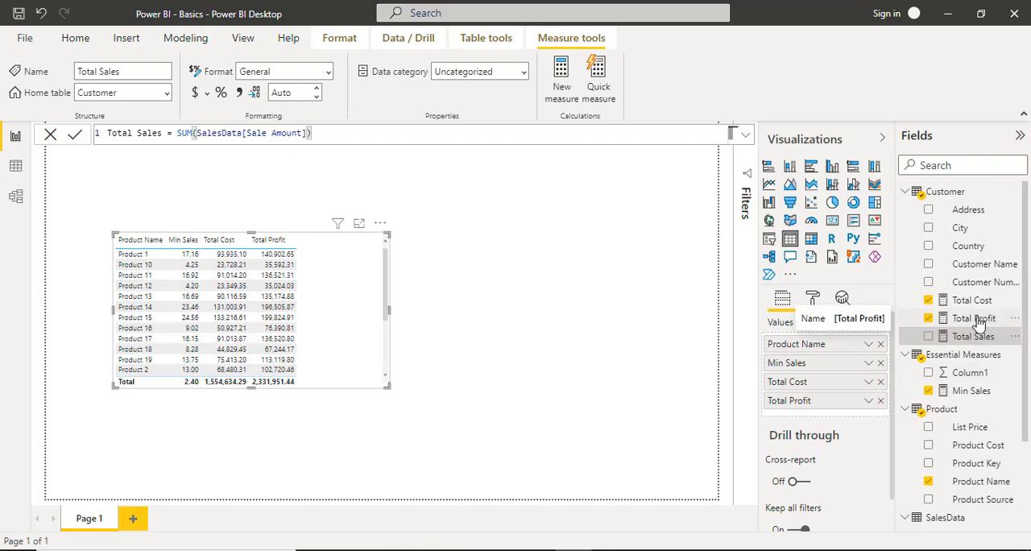
Remove Total Profit from the table visual and retry assigning Total Sales to the Essential Measures home table.
{"action": "left_click", "coordinate": [977, 321]}
{"action": "left_click", "coordinate": [928, 319]}
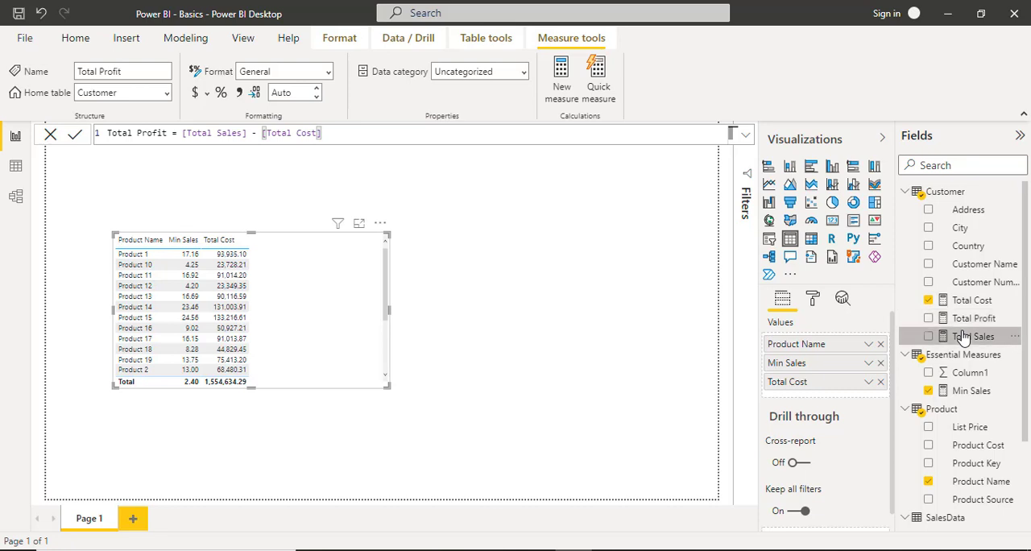
{"action": "left_click", "coordinate": [964, 337]}
{"action": "left_click", "coordinate": [167, 96]}
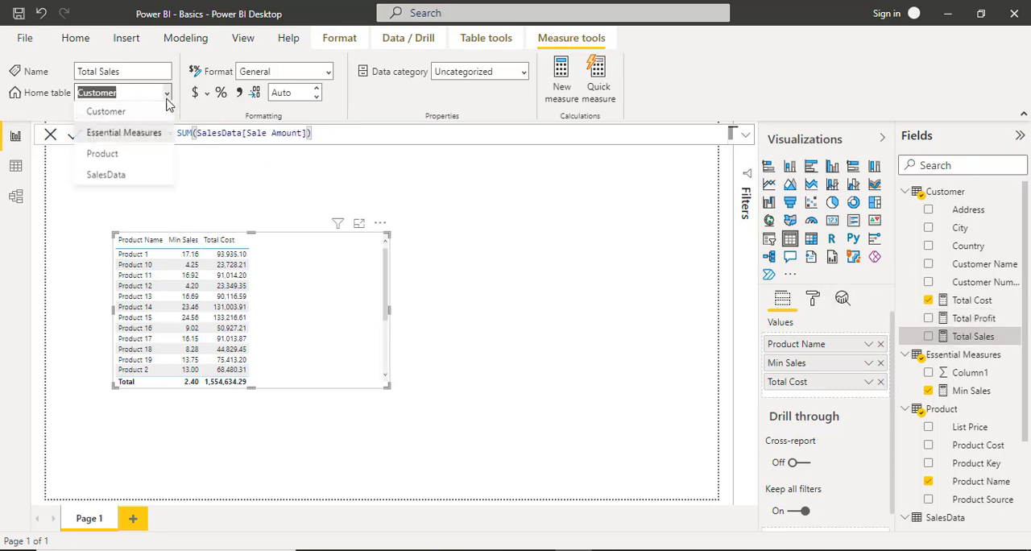
{"action": "left_click", "coordinate": [110, 139]}
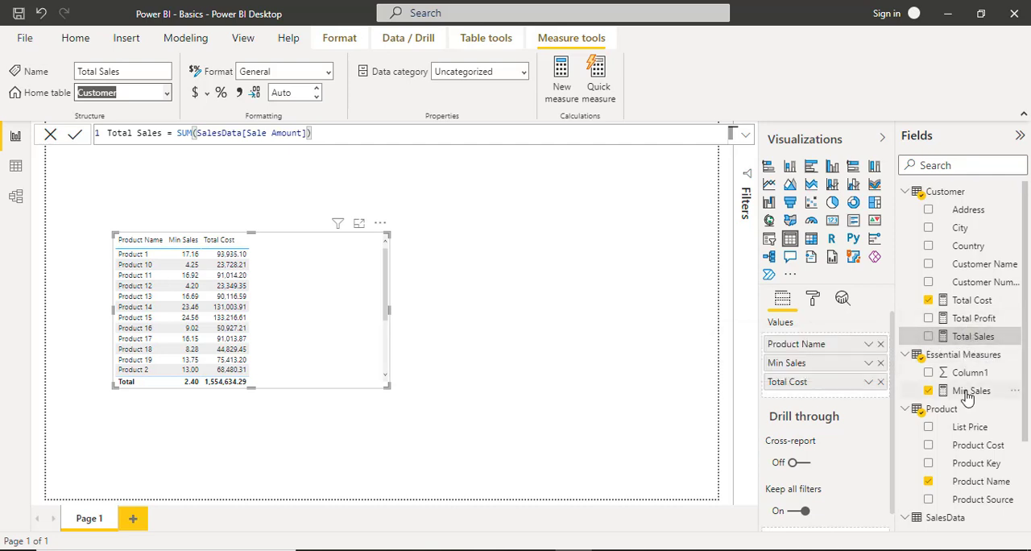
{"action": "left_click", "coordinate": [1013, 338]}
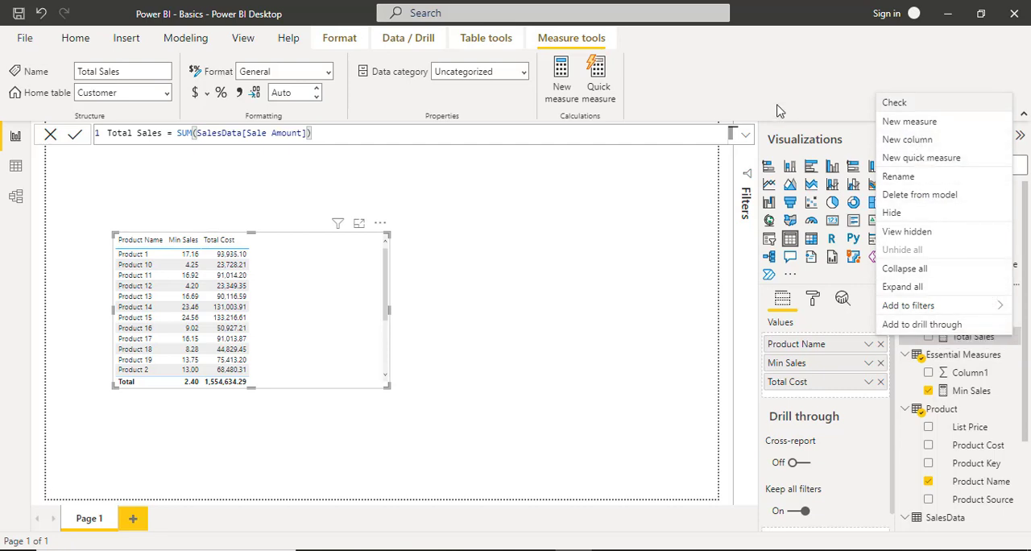
{"action": "left_click", "coordinate": [1001, 176]}
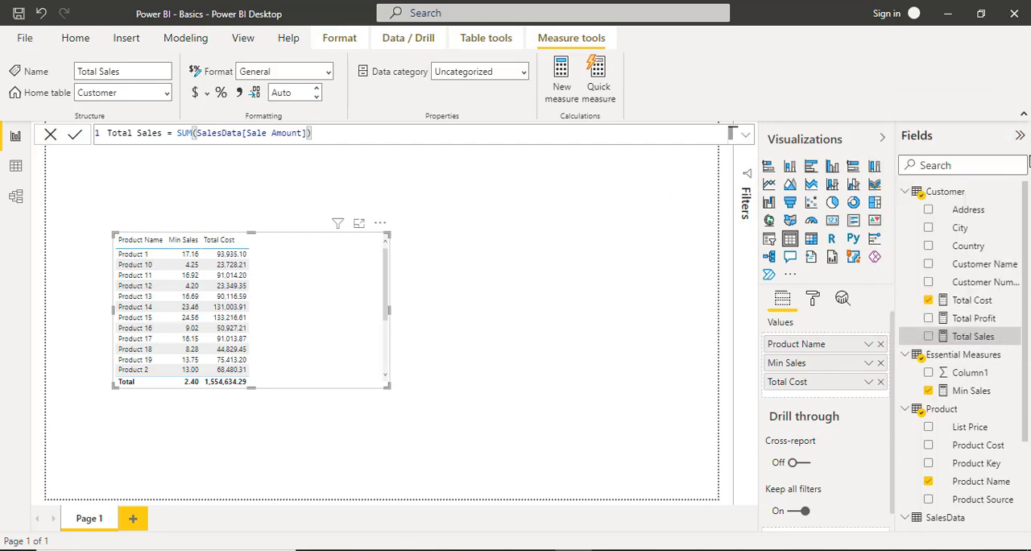
Collapse and reopen the field list, and check the contents and available options of the Essential Measures table.
{"action": "left_click", "coordinate": [1020, 138]}
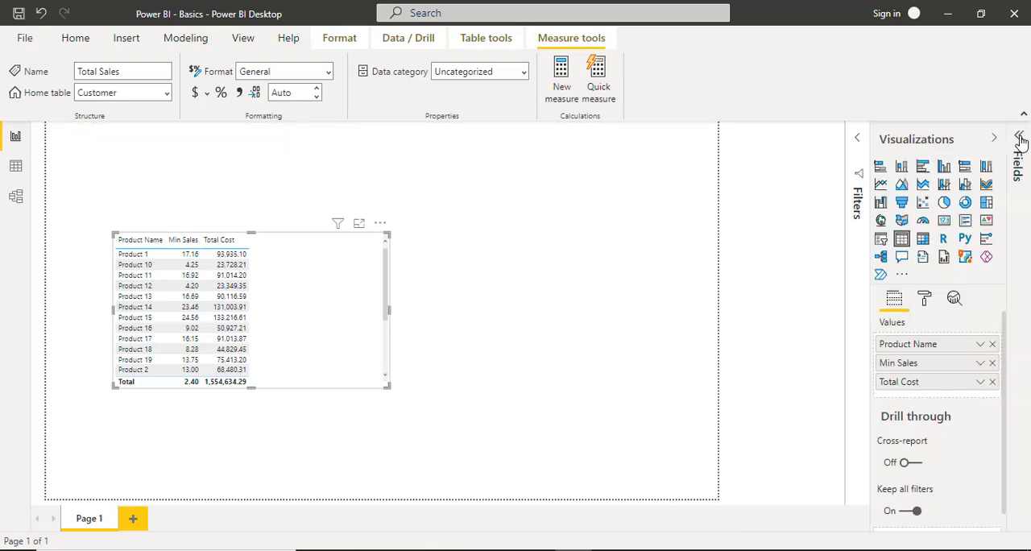
{"action": "left_click", "coordinate": [1020, 138]}
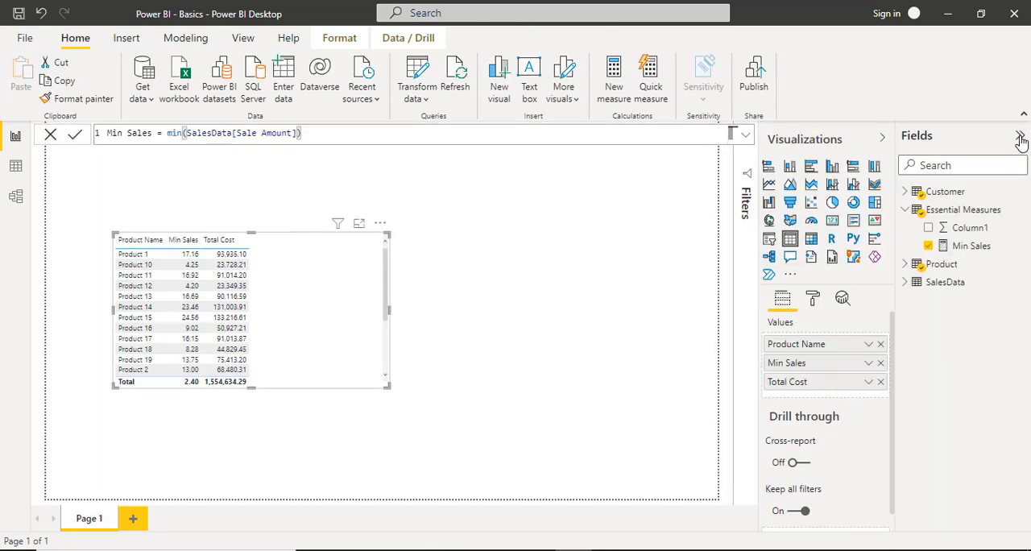
{"action": "left_click", "coordinate": [904, 210]}
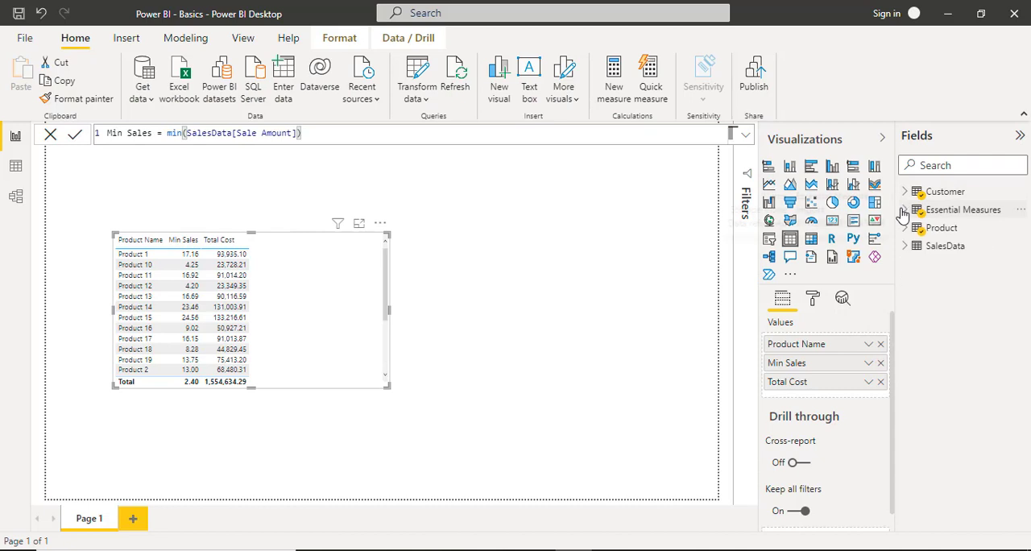
{"action": "left_click", "coordinate": [904, 210]}
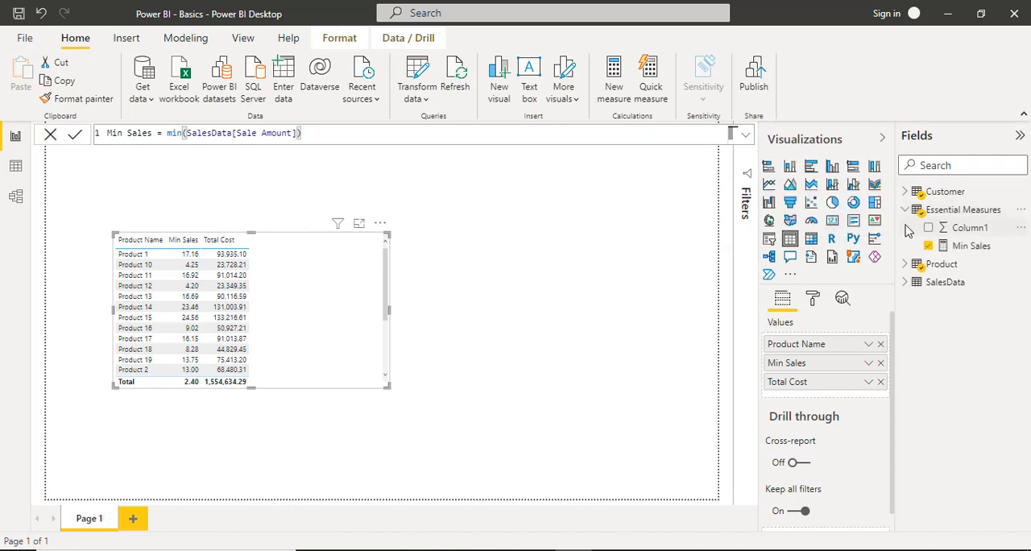
{"action": "left_click", "coordinate": [1020, 210]}
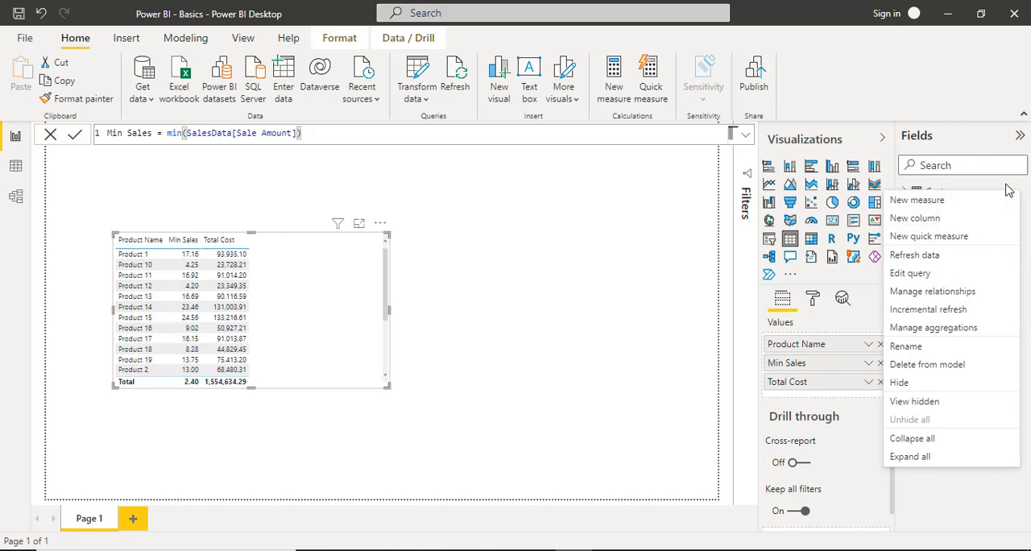
{"action": "left_click", "coordinate": [1008, 190]}
Remove Total Cost from the table visual and set Essential Measures as the measure's home table.
{"action": "left_click", "coordinate": [904, 197]}
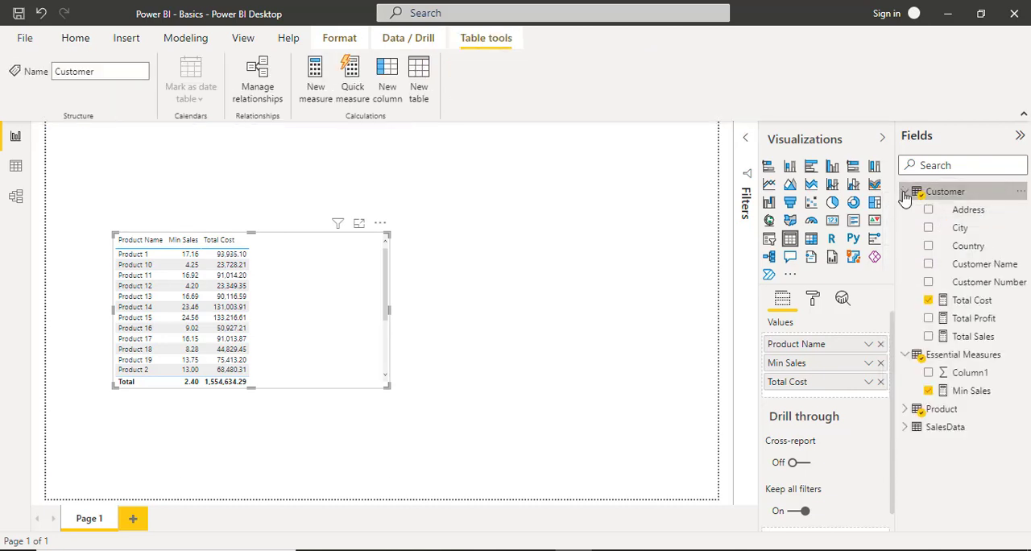
{"action": "left_click", "coordinate": [932, 301]}
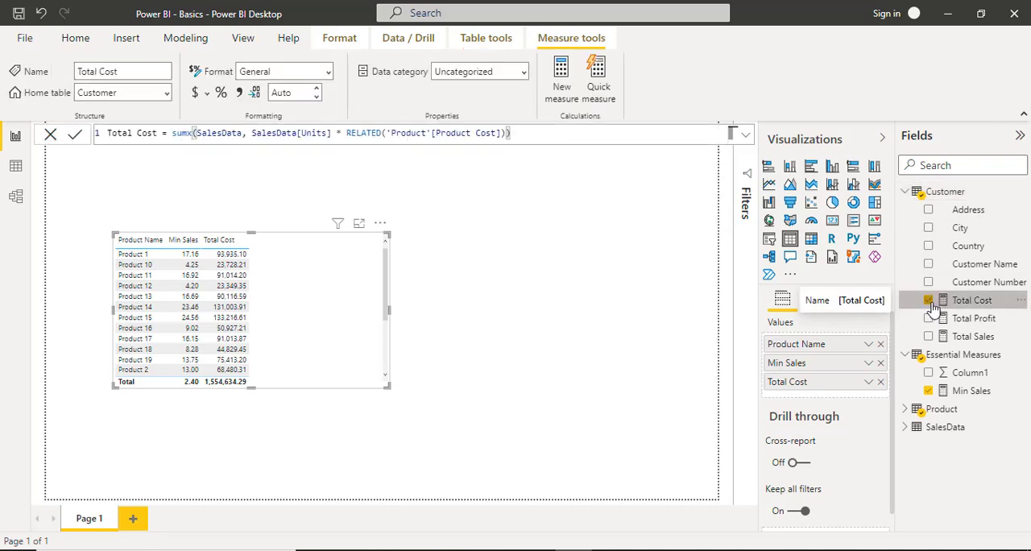
{"action": "left_click", "coordinate": [930, 303]}
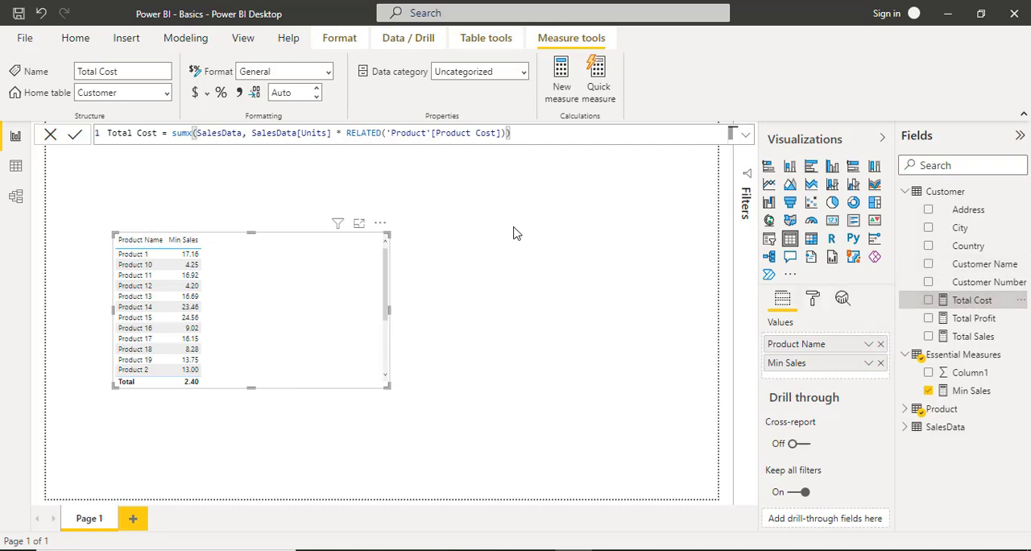
{"action": "left_click", "coordinate": [167, 95]}
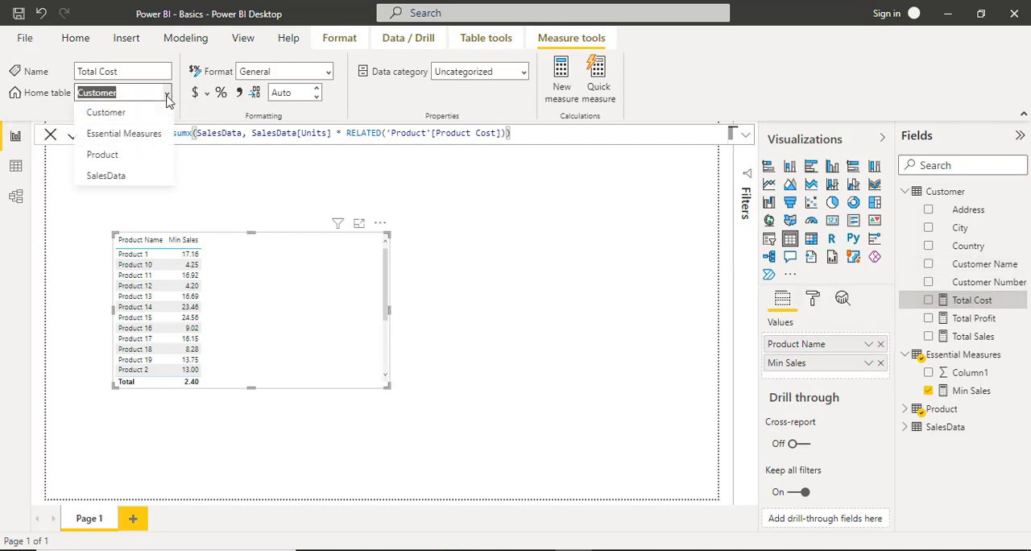
{"action": "left_click", "coordinate": [152, 137]}
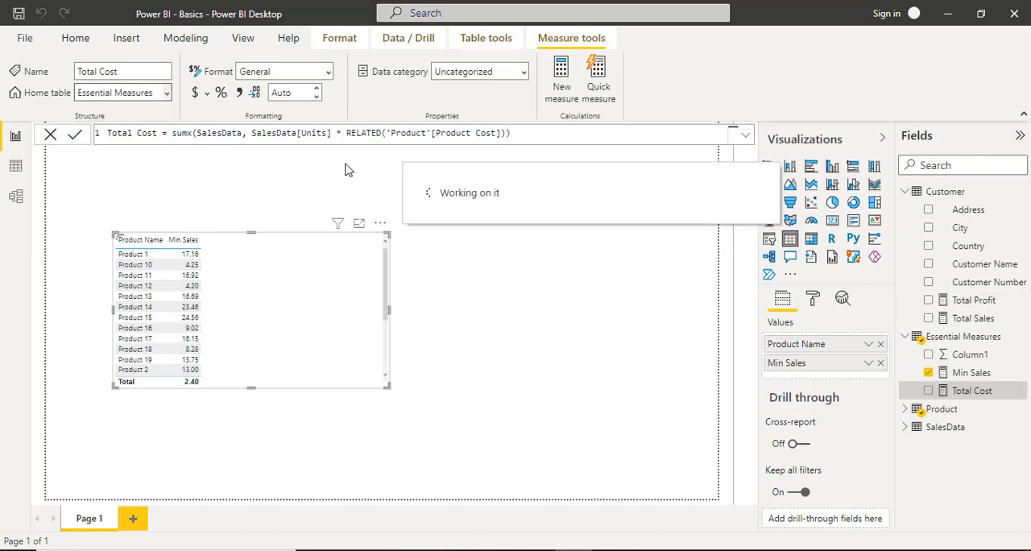
Set Essential Measures as the home table of the Total Profit measure.
{"action": "left_click", "coordinate": [955, 302]}
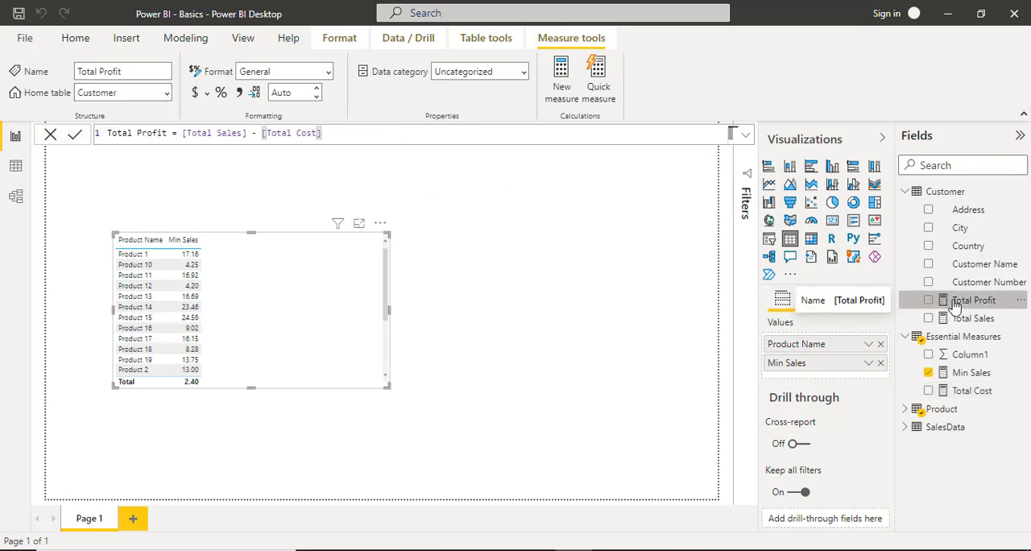
{"action": "left_click", "coordinate": [167, 94]}
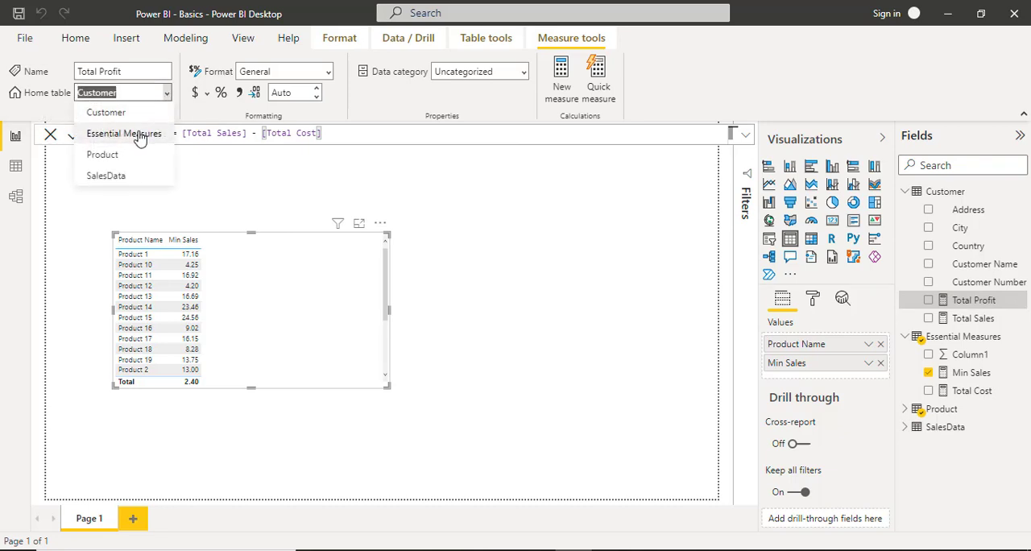
{"action": "left_click", "coordinate": [140, 136]}
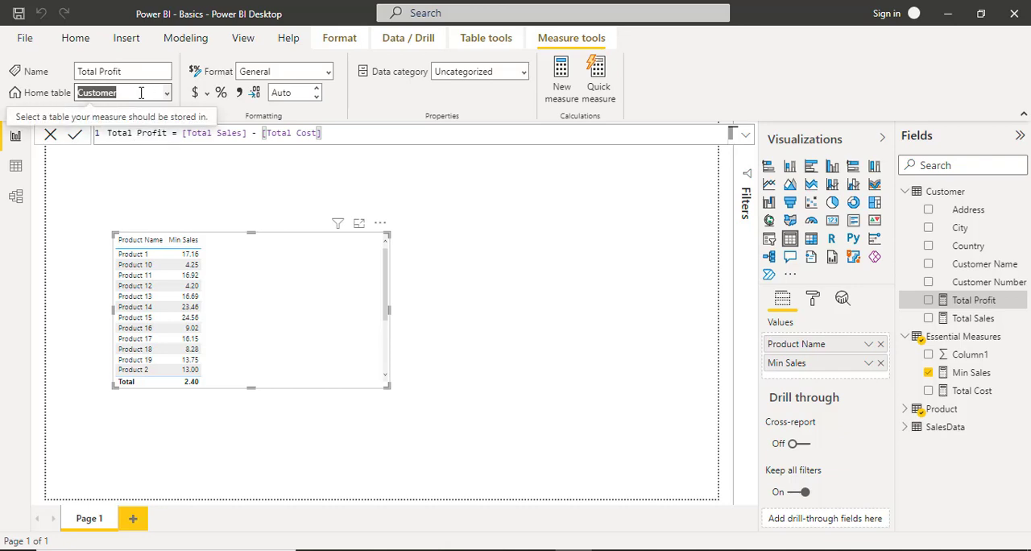
{"action": "key", "text": "Down"}
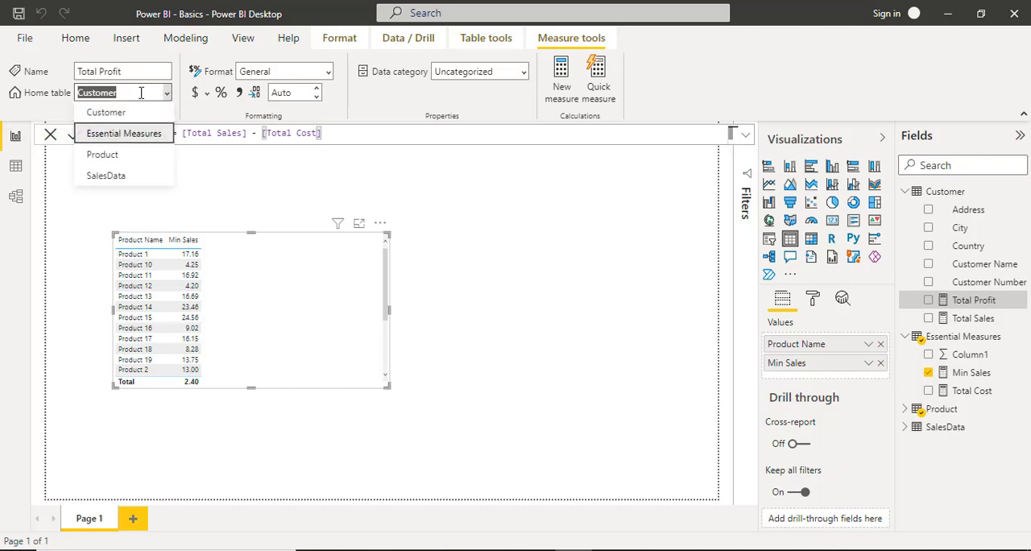
{"action": "key", "text": "Down"}
{"action": "key", "text": "Up"}
{"action": "key", "text": "Return"}
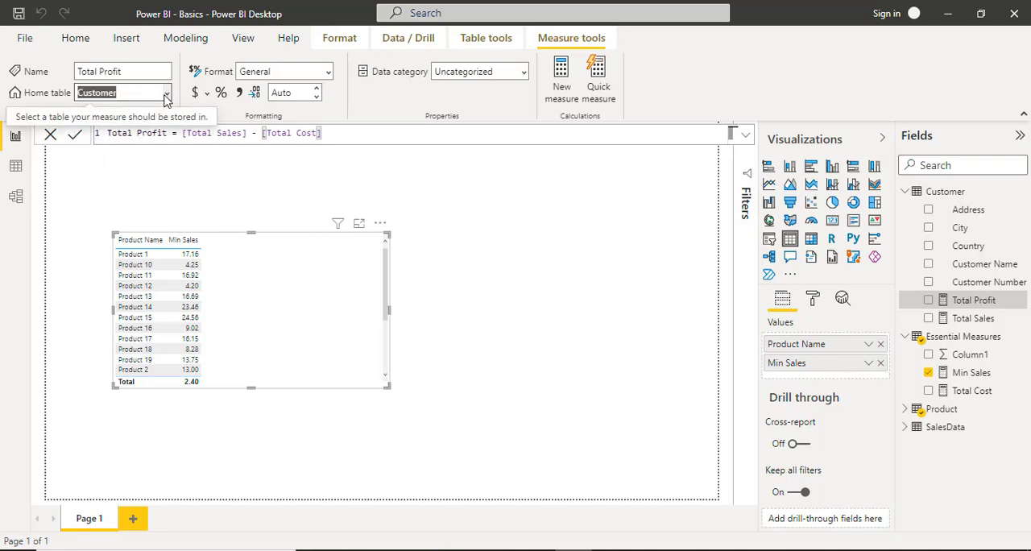
{"action": "left_click", "coordinate": [165, 95]}
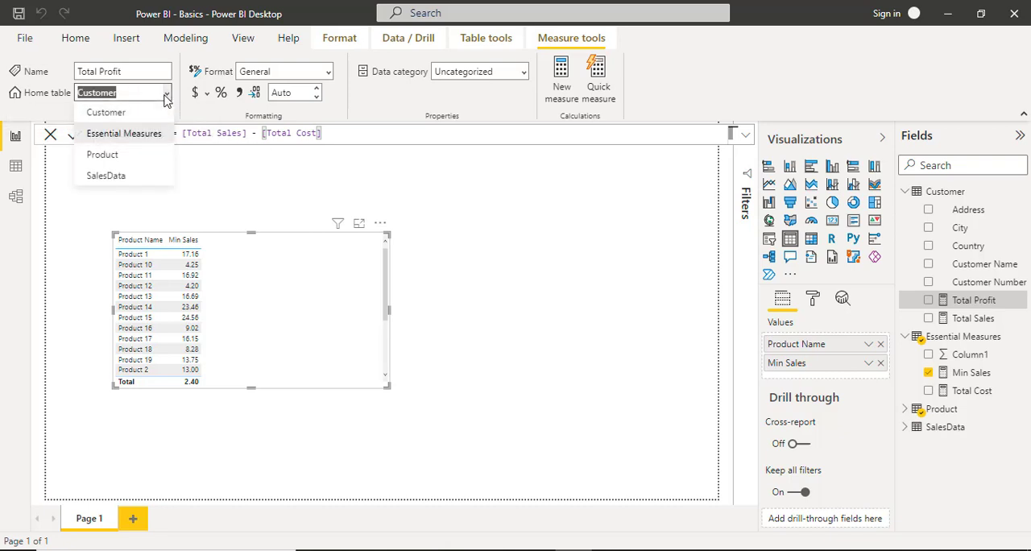
{"action": "left_click", "coordinate": [116, 114]}
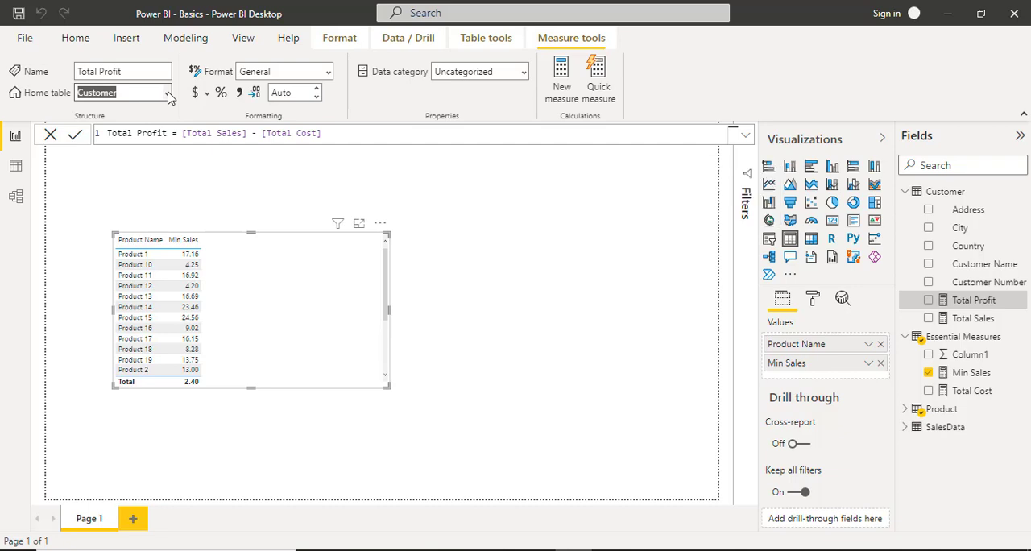
{"action": "left_click", "coordinate": [168, 93]}
{"action": "left_click", "coordinate": [139, 135]}
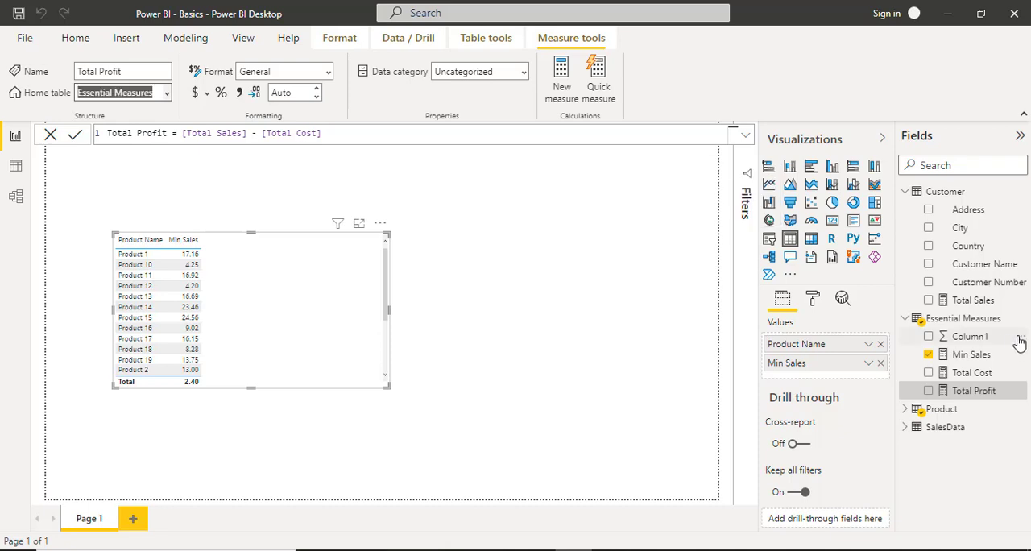
Delete the placeholder Column1 from the Essential Measures table and accept the deletion.
{"action": "left_click", "coordinate": [1020, 336]}
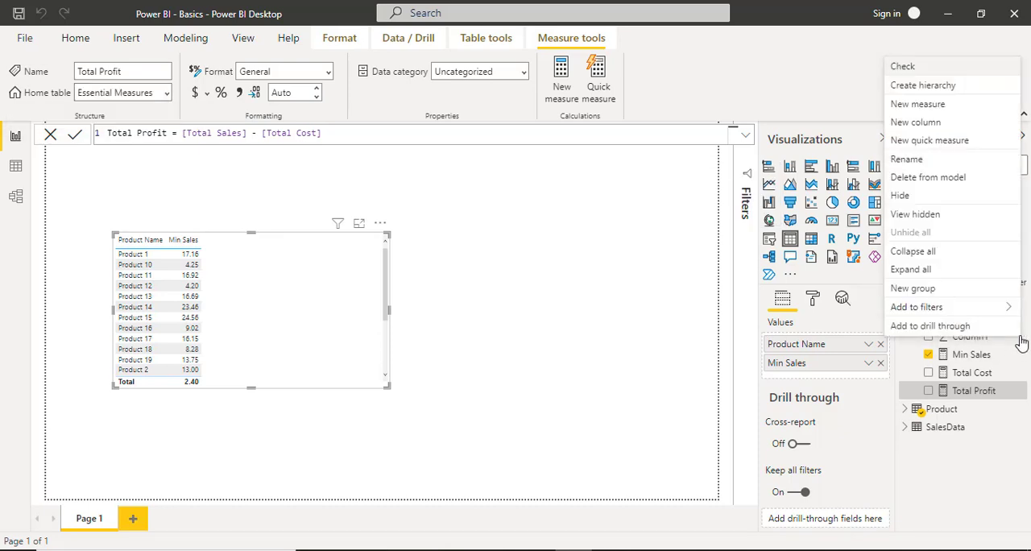
{"action": "left_click", "coordinate": [964, 178]}
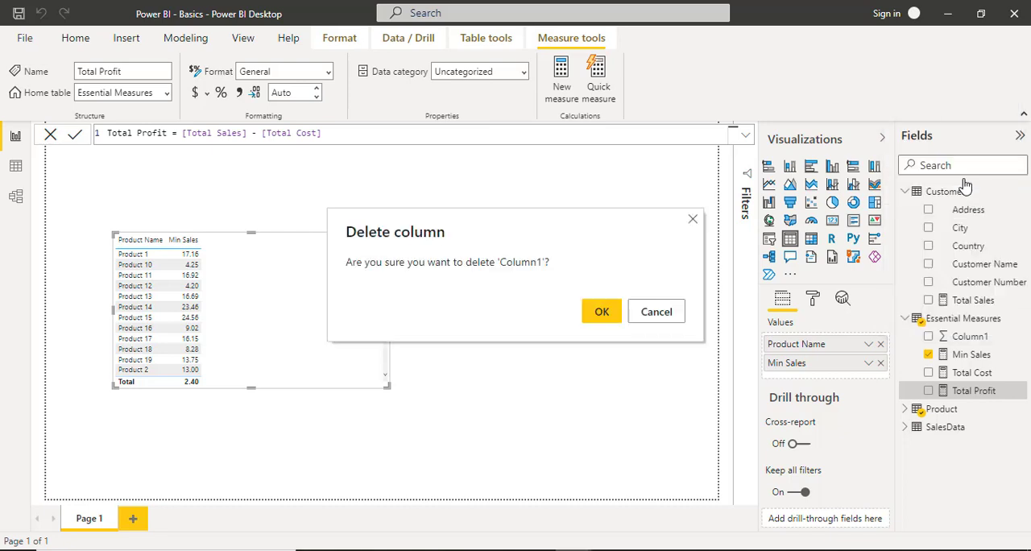
{"action": "left_click", "coordinate": [605, 316]}
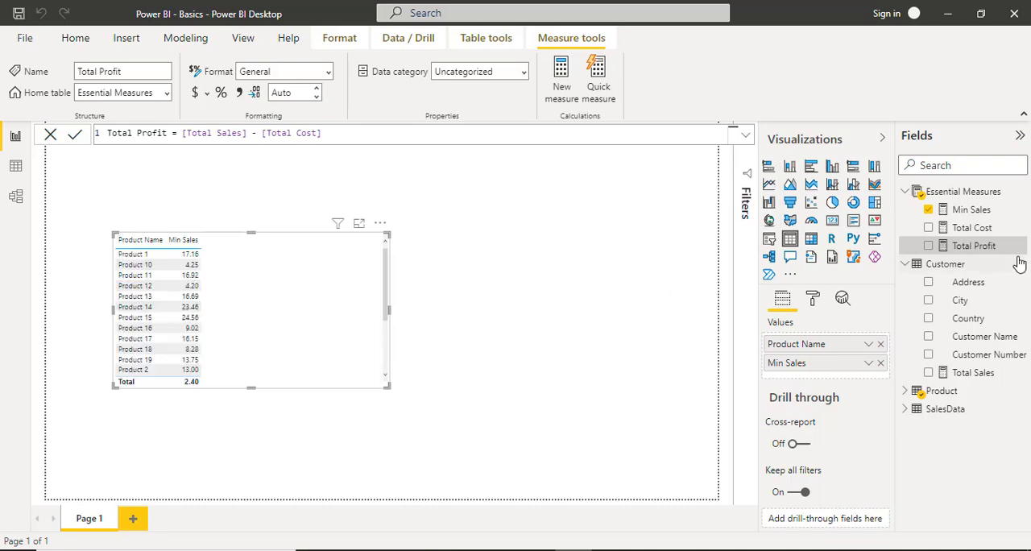
Reopen the field list to examine the Essential Measures and Customer tables, and search the fields for "total" before clearing the search.
{"action": "left_click", "coordinate": [1020, 137]}
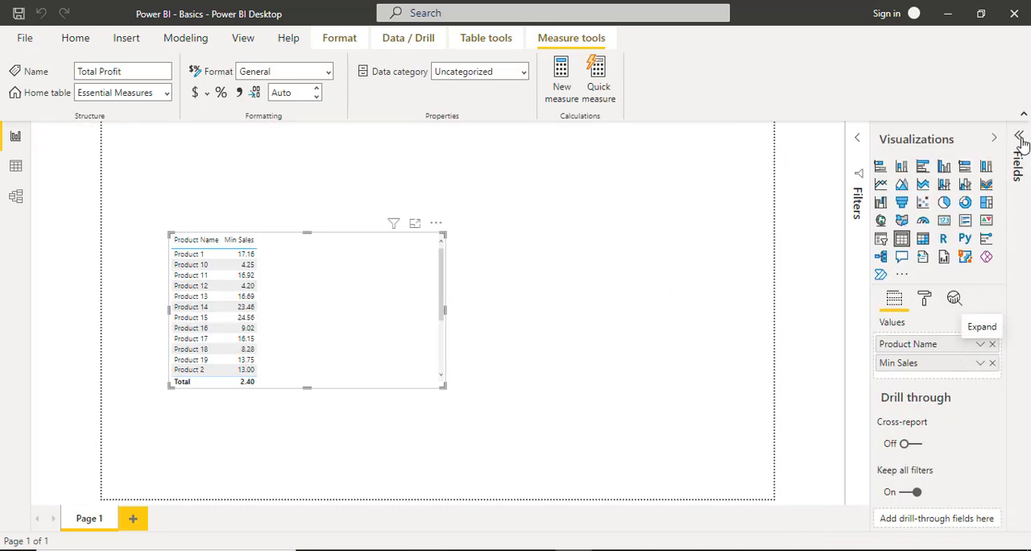
{"action": "left_click", "coordinate": [1020, 140]}
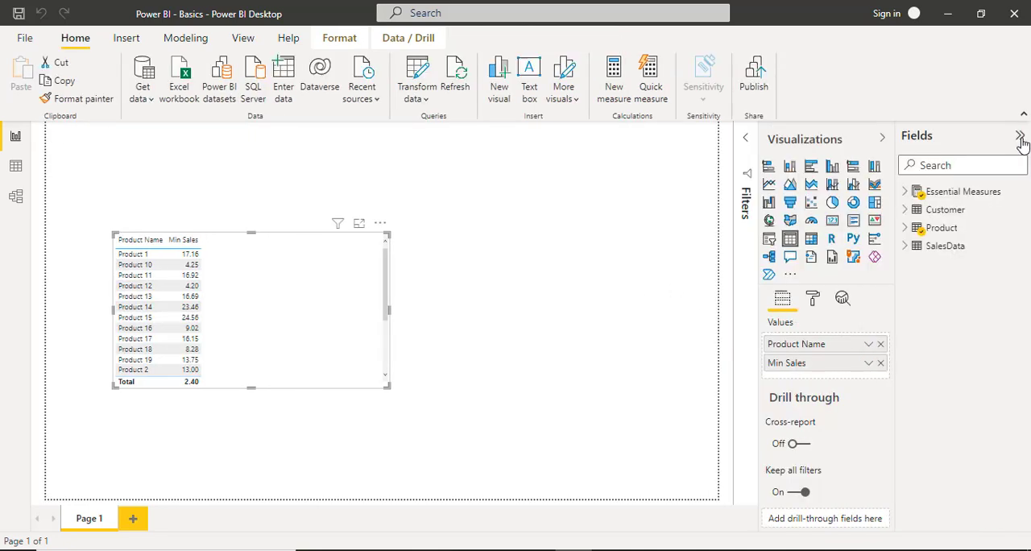
{"action": "left_click", "coordinate": [905, 193]}
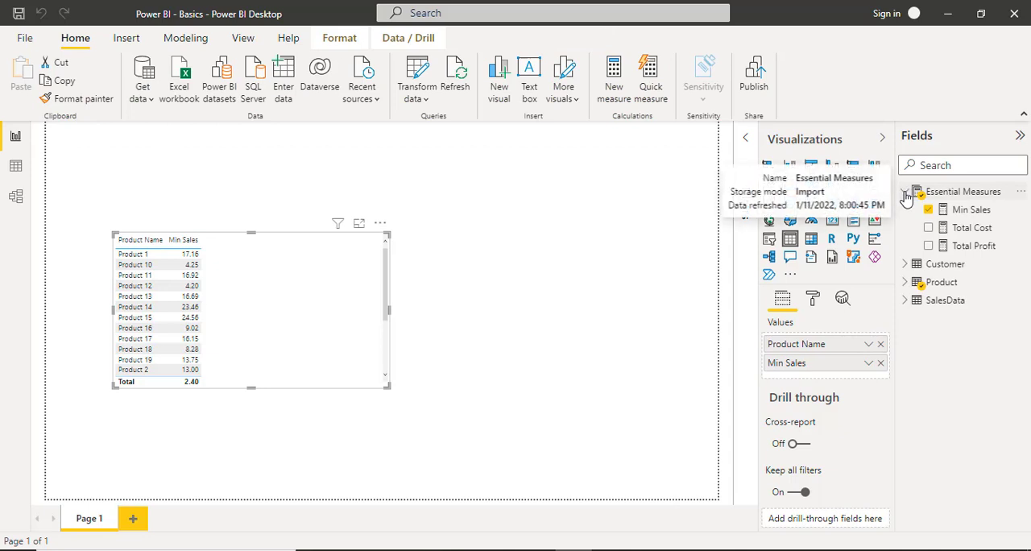
{"action": "left_click", "coordinate": [904, 265]}
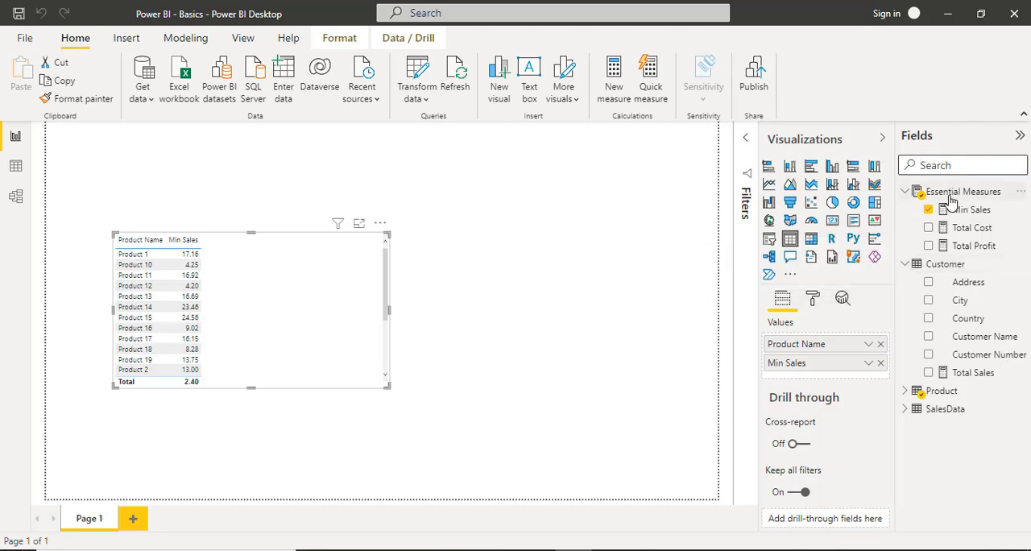
{"action": "type", "text": "total"}
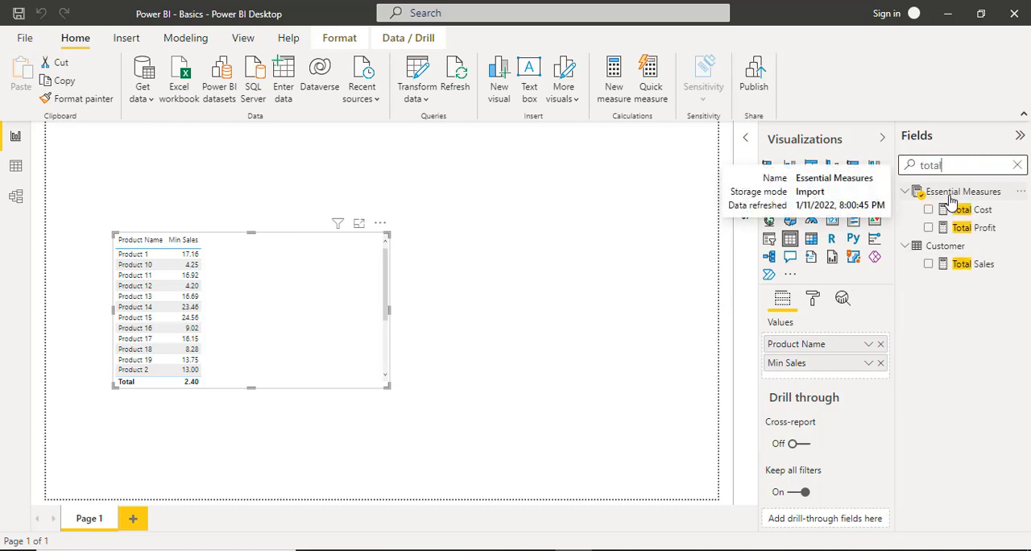
{"action": "left_click", "coordinate": [1017, 165]}
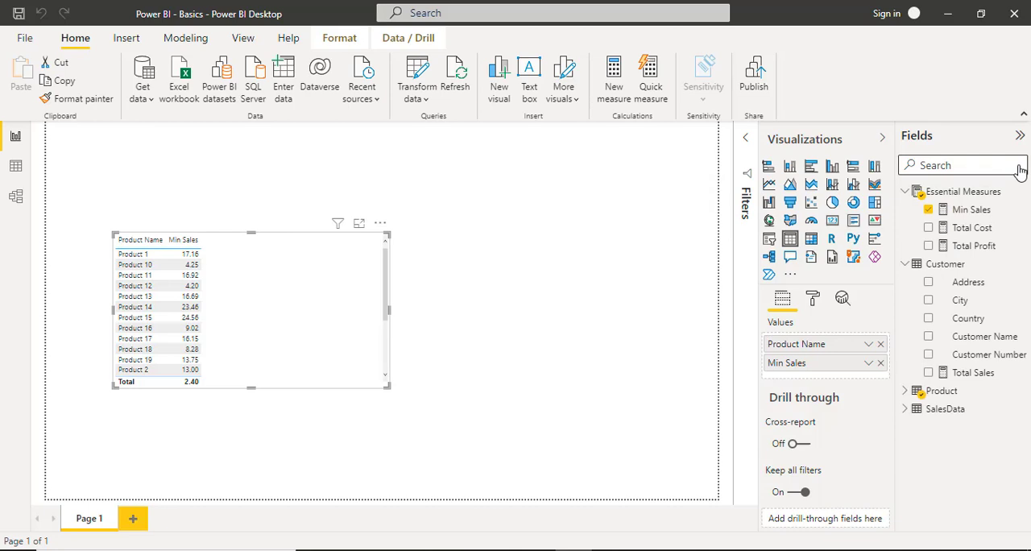